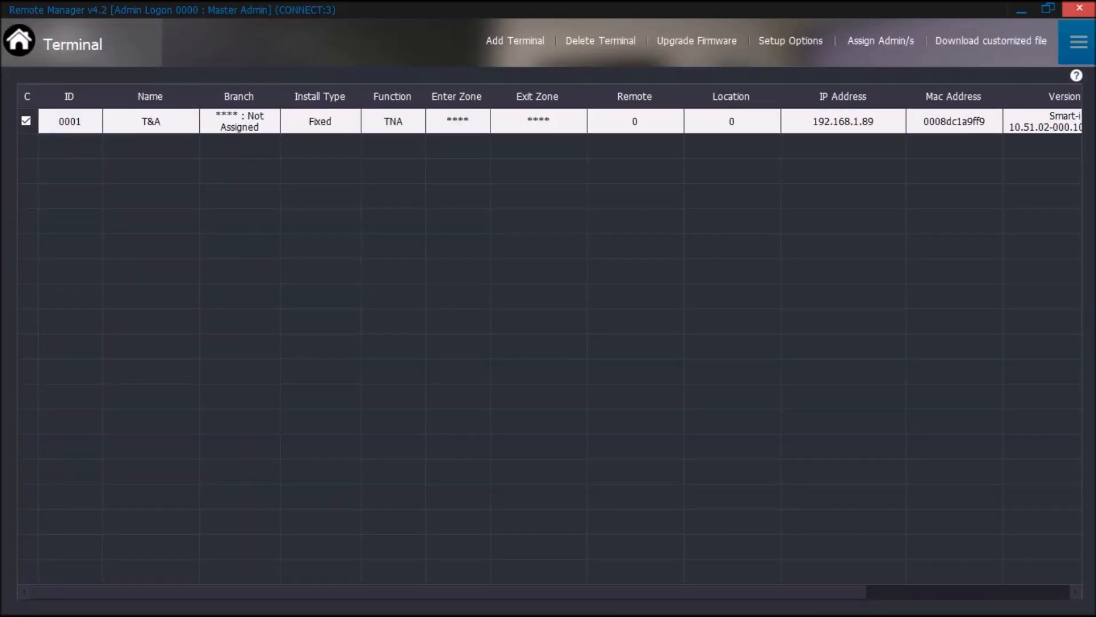
Step: Review the TNA settings in the environment options, including the available pay periods, keeping Monthly, and close them without applying changes
click(1078, 42)
click(1017, 219)
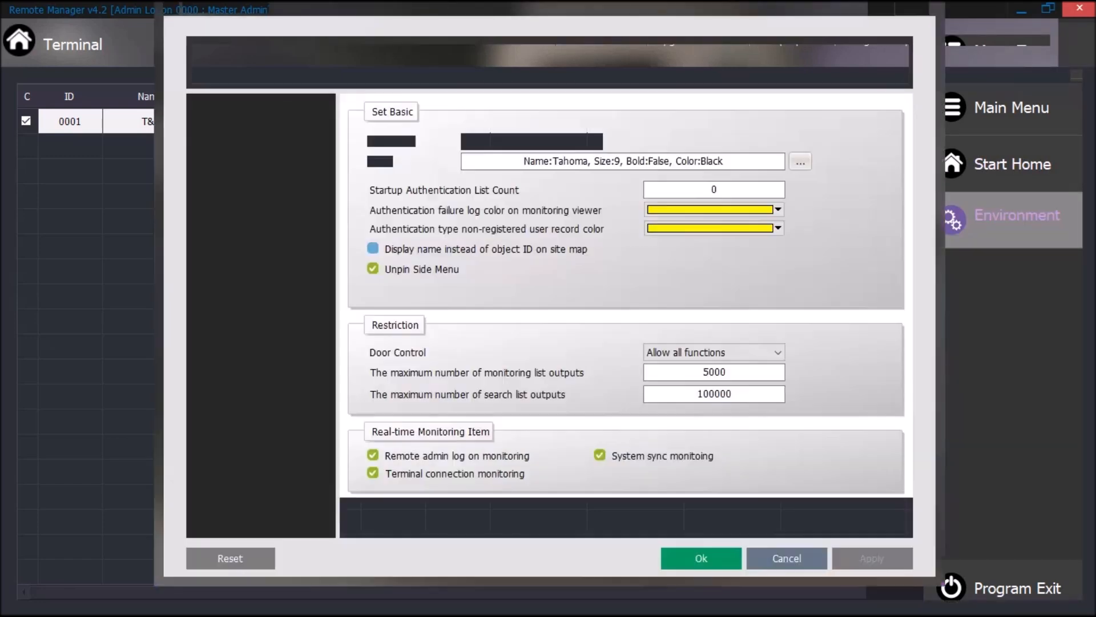
click(213, 296)
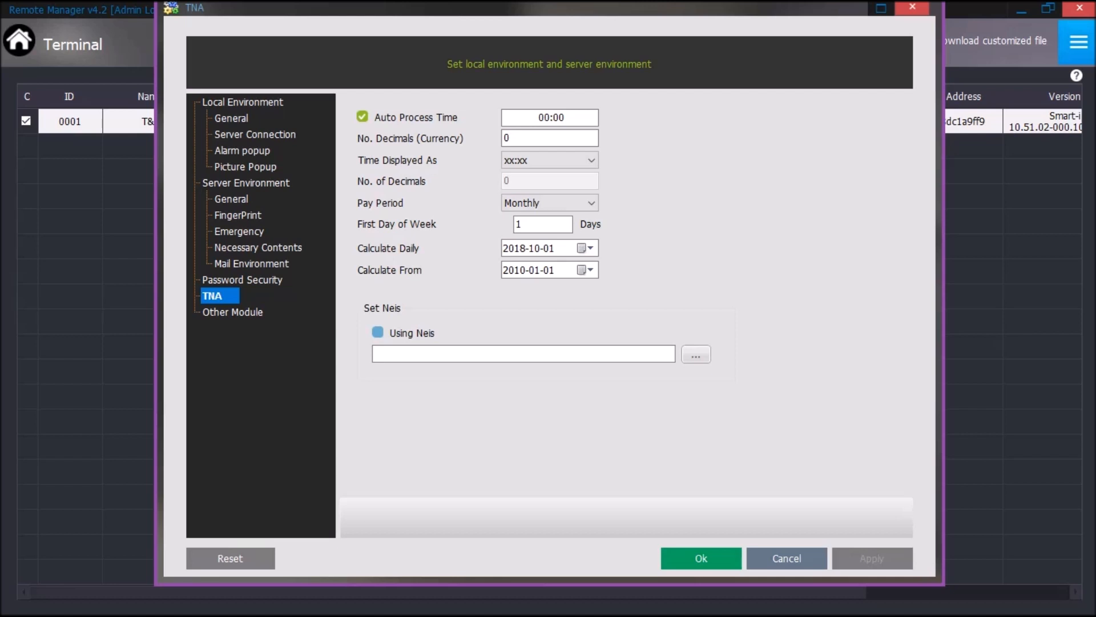
click(552, 202)
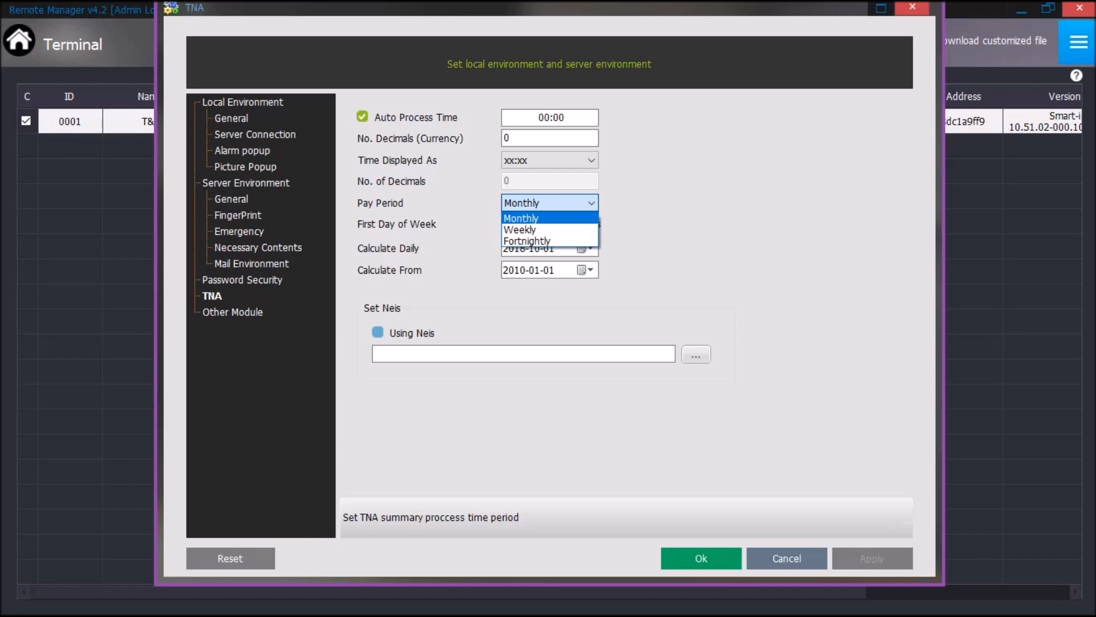
click(522, 218)
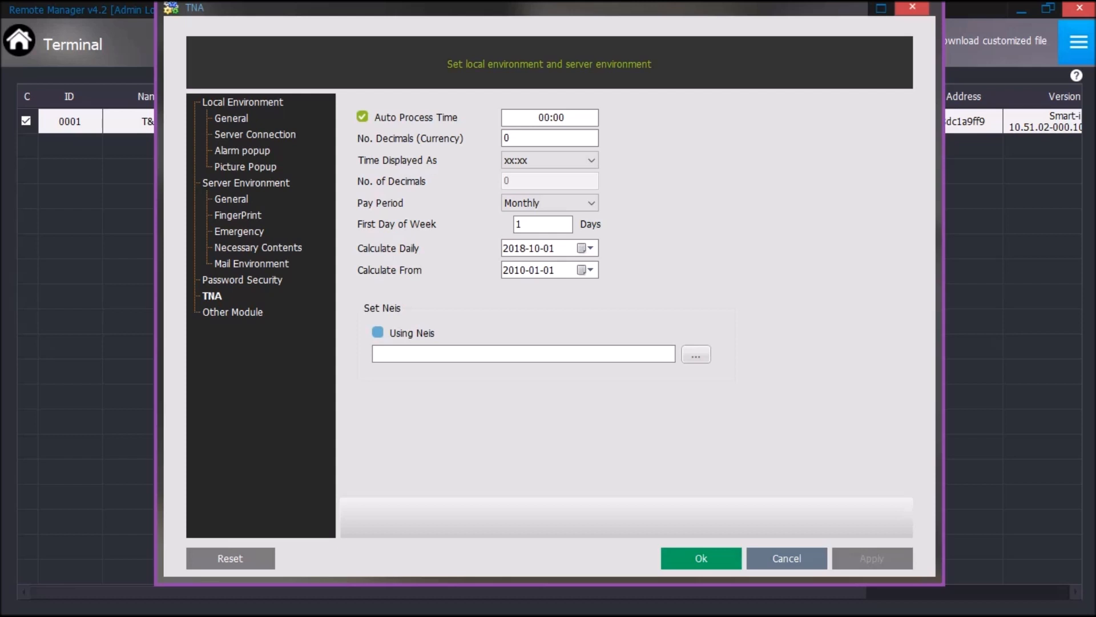
key(Escape)
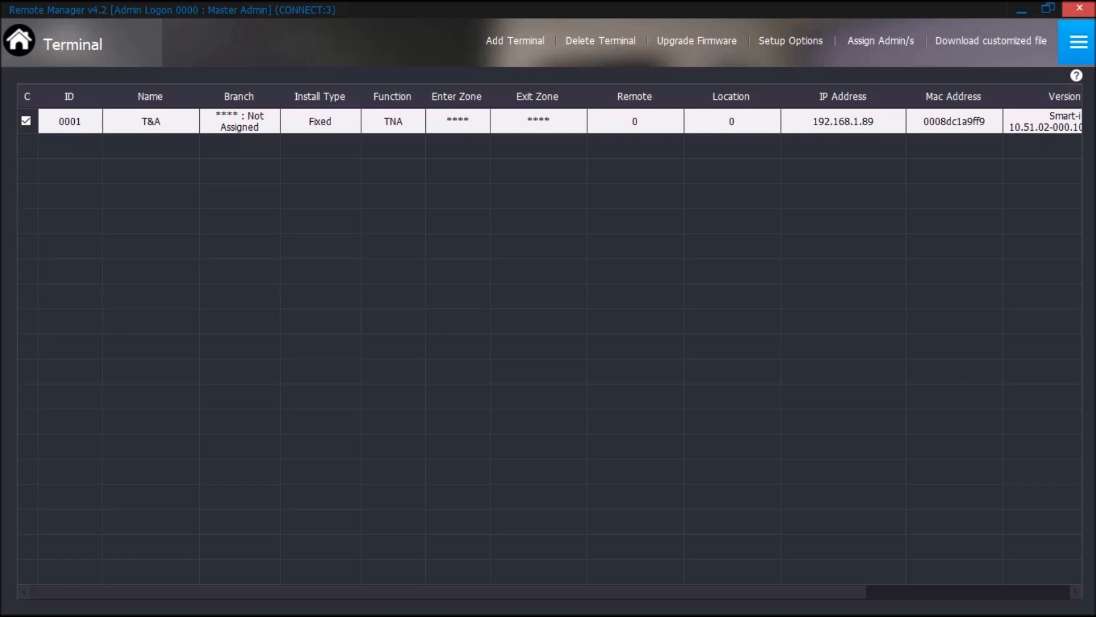
Step: Check the T&A terminal's assigned function in its details and its authentication and operation modes in the network options
double_click(151, 121)
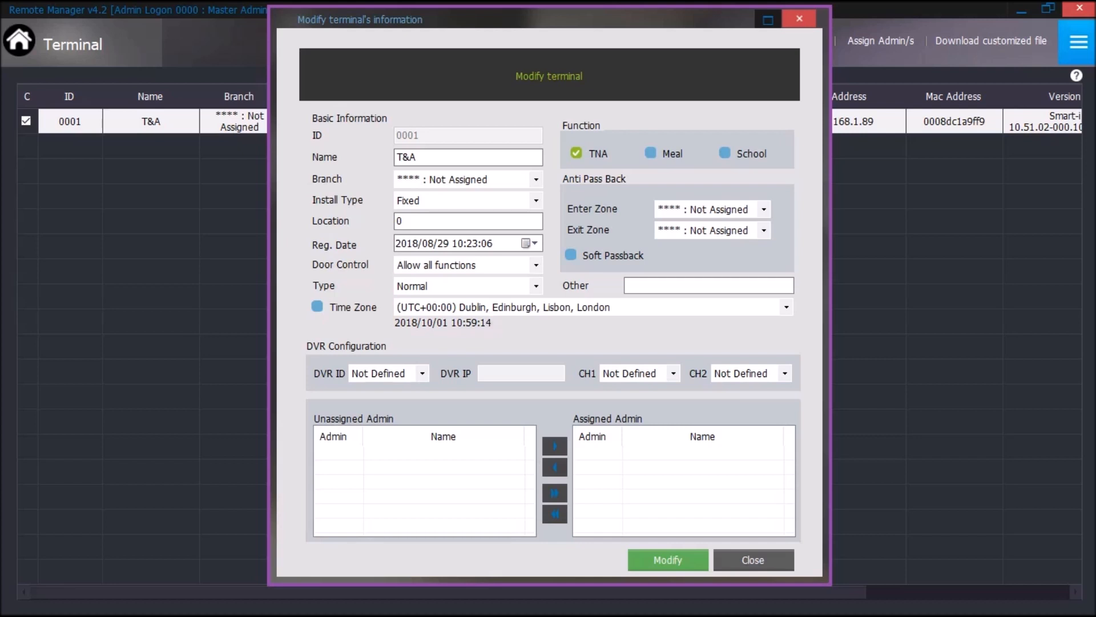
key(Escape)
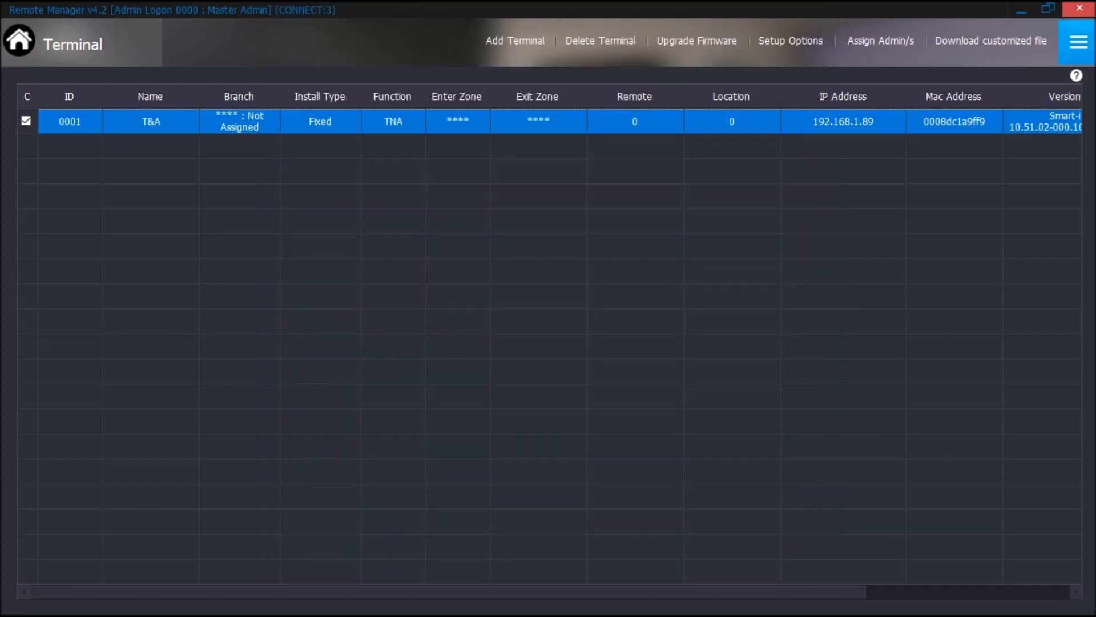
click(791, 40)
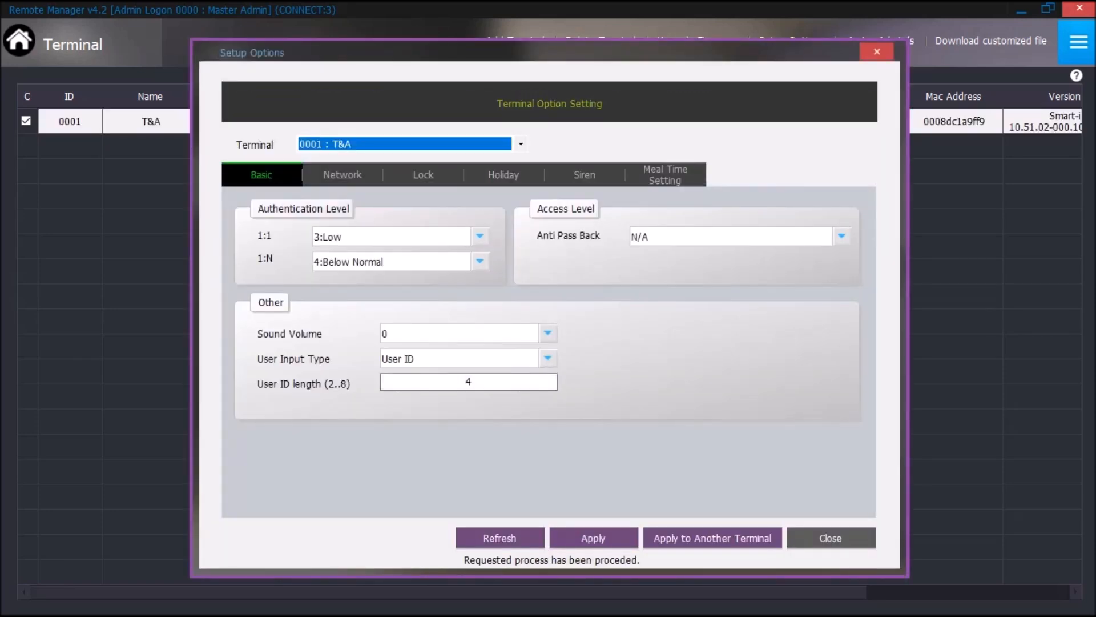
click(343, 175)
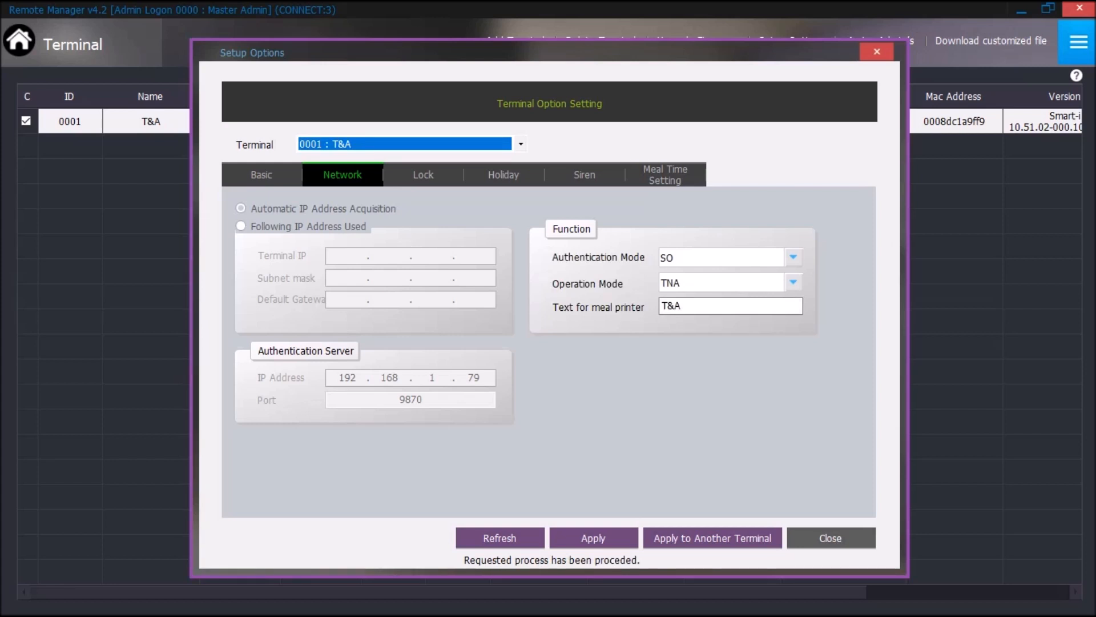
click(830, 538)
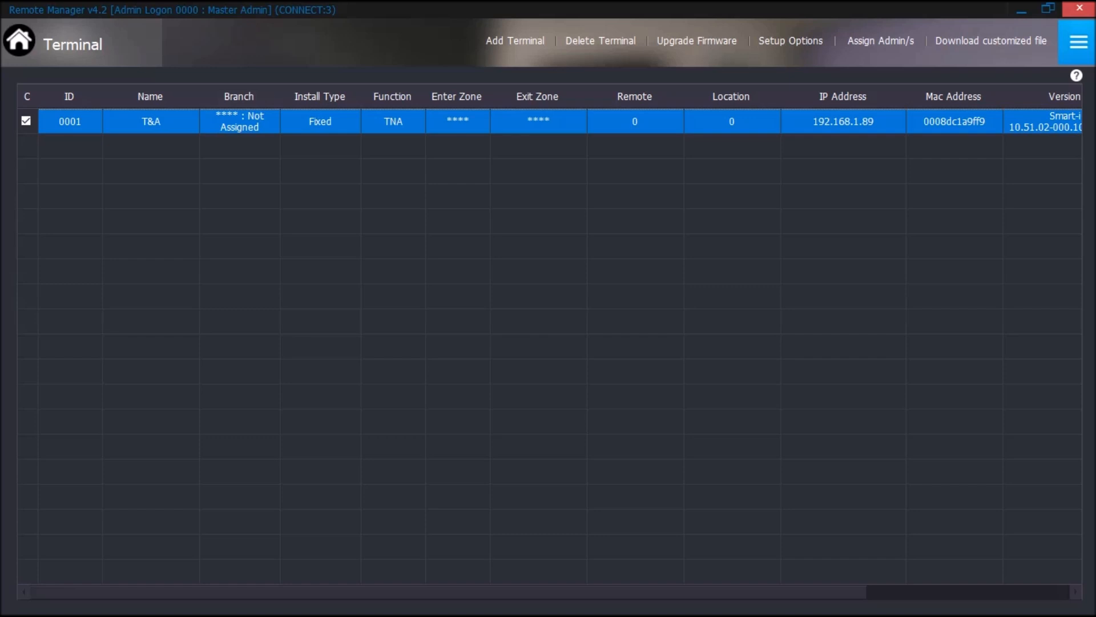
Step: Open the shift configuration in the TNA module
click(19, 40)
click(499, 416)
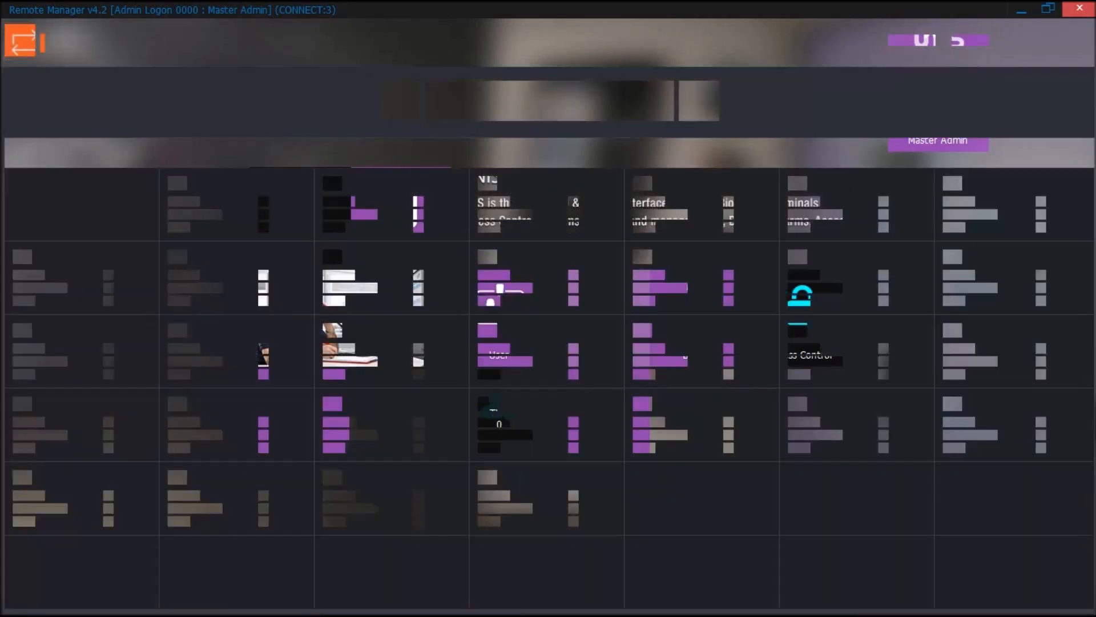
mouse_move(423, 41)
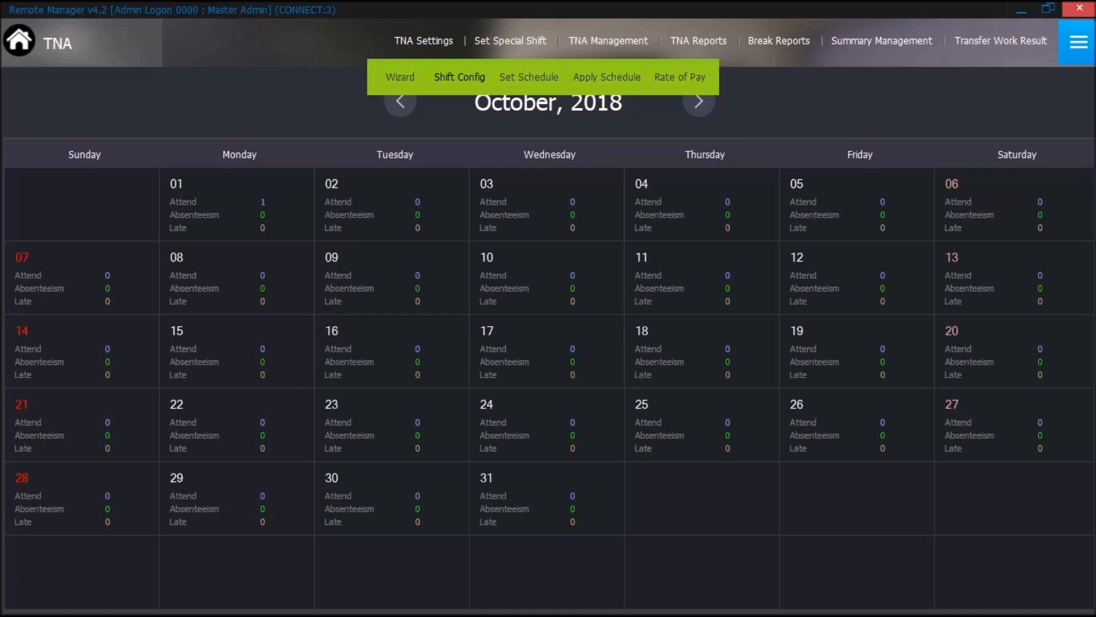
click(459, 76)
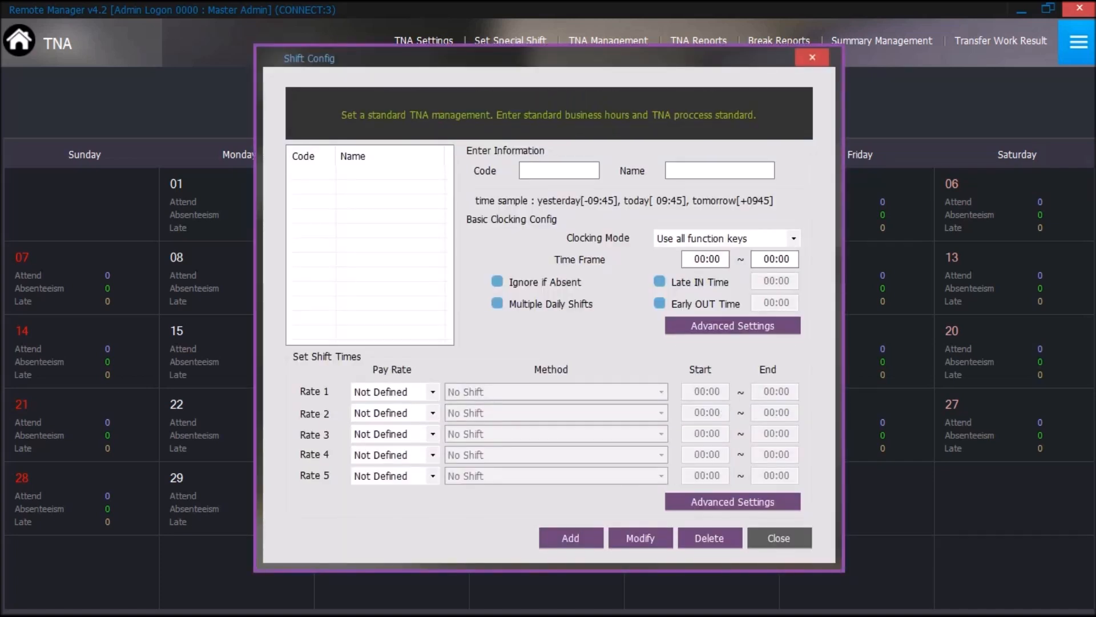
Step: Enter shift code 01 with the name T&A and choose the clocking mode Use all function keys
click(559, 170)
text(01)
click(720, 170)
text(T&A)
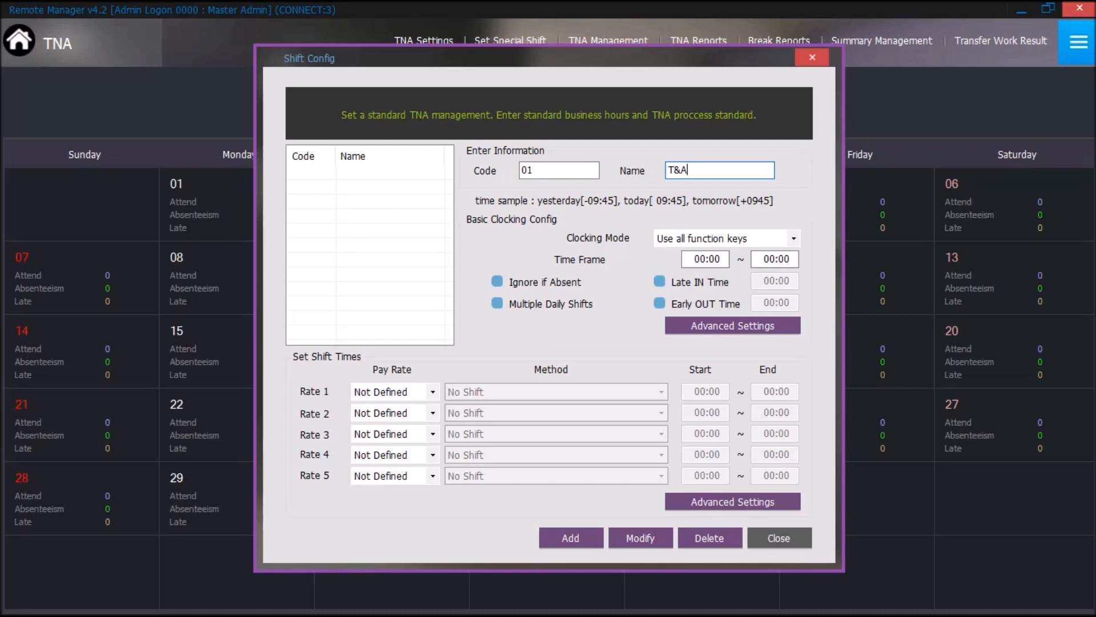
click(793, 238)
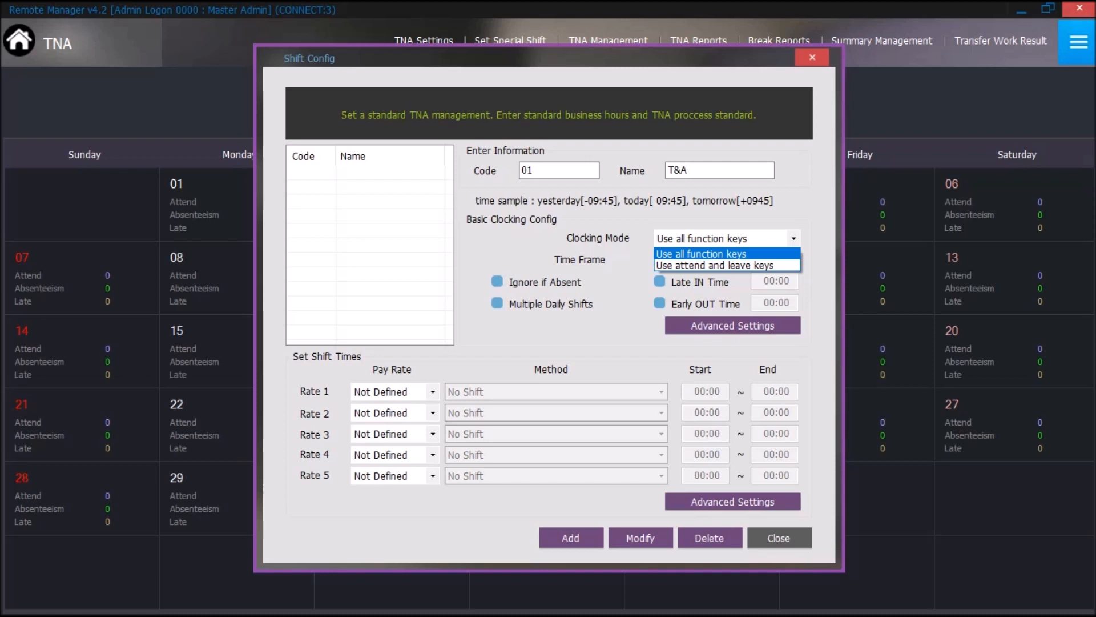
click(701, 254)
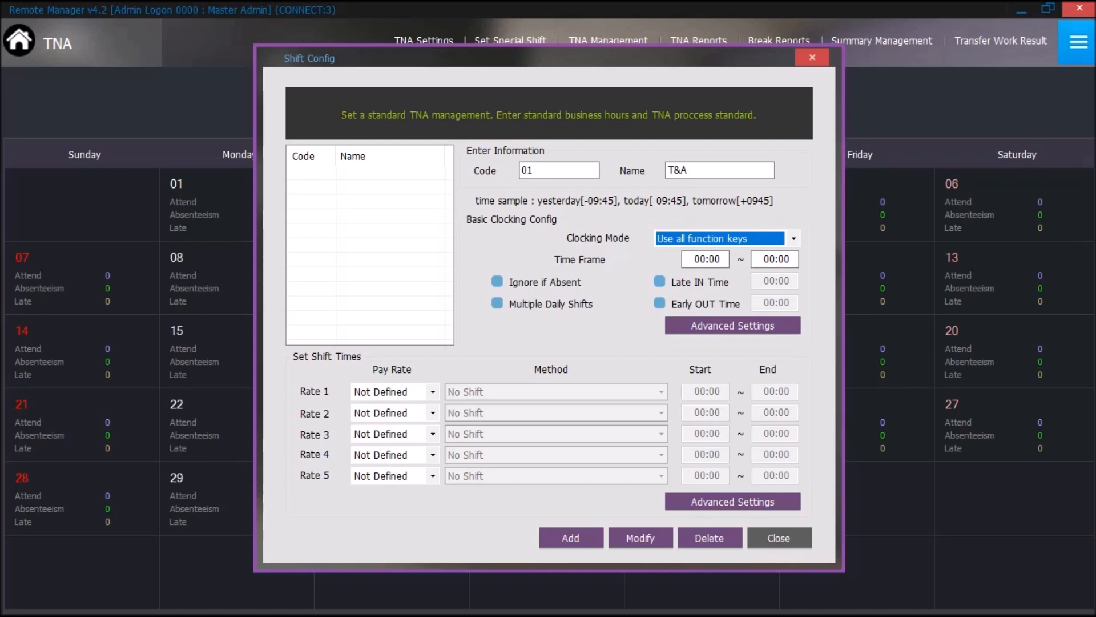
Step: Set the end of the shift's time frame to 23:59
drag(763, 259, 778, 259)
click(775, 260)
key(BackSpace)
key(BackSpace)
text(23)
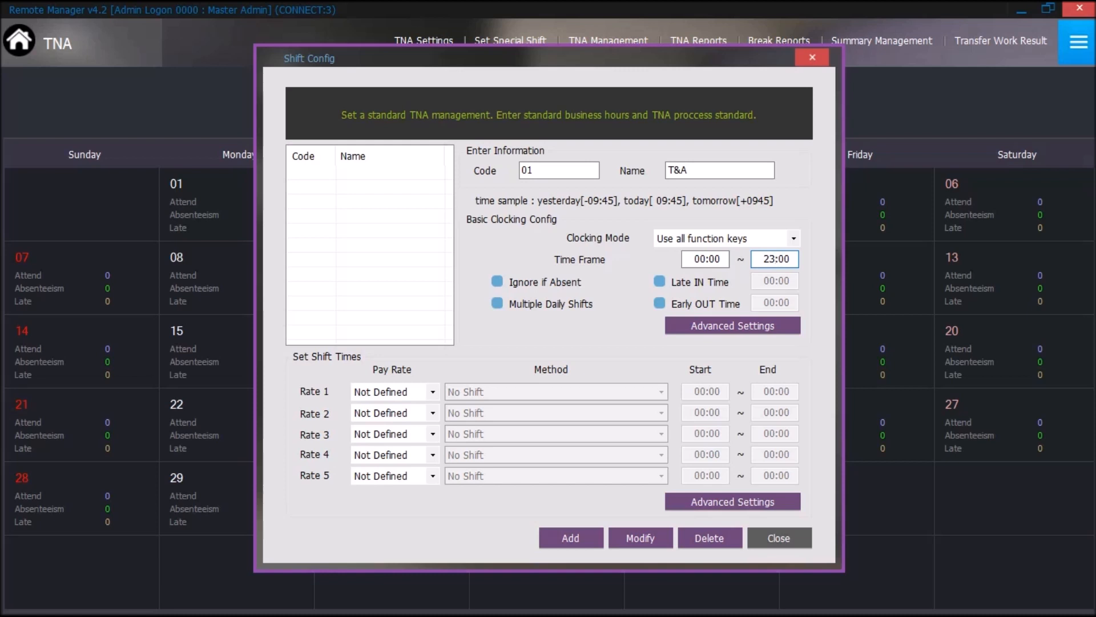
key(Delete)
key(Delete)
text(59)
Step: Enable Late IN Time at 09:01 and Early OUT Time at 16:59 for the shift
click(660, 281)
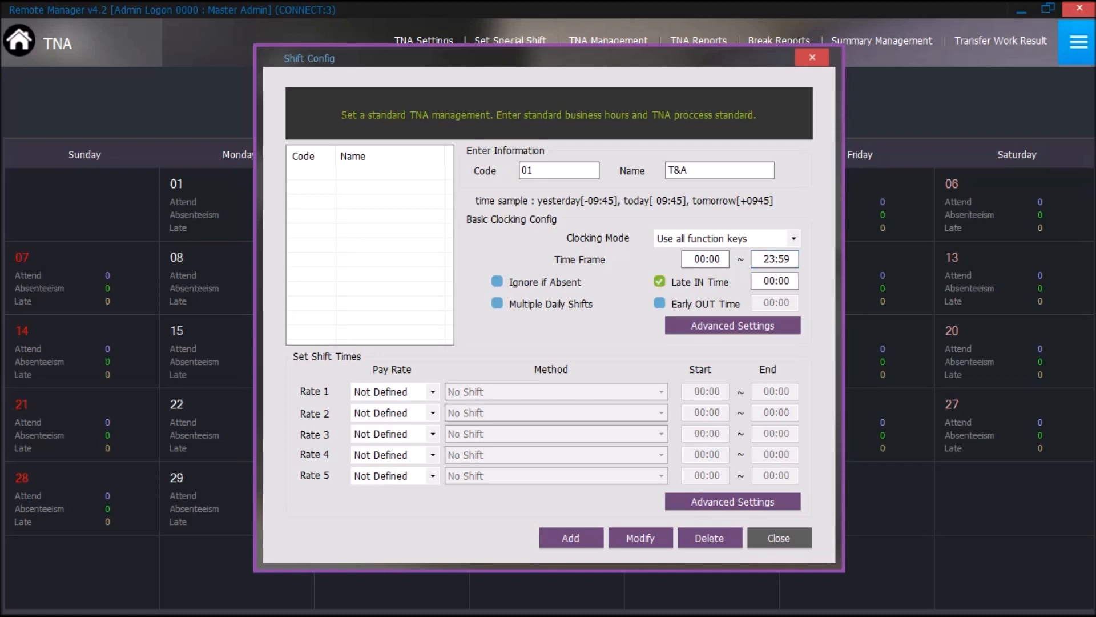
key(Tab)
text(09:01)
click(660, 304)
drag(760, 302, 792, 303)
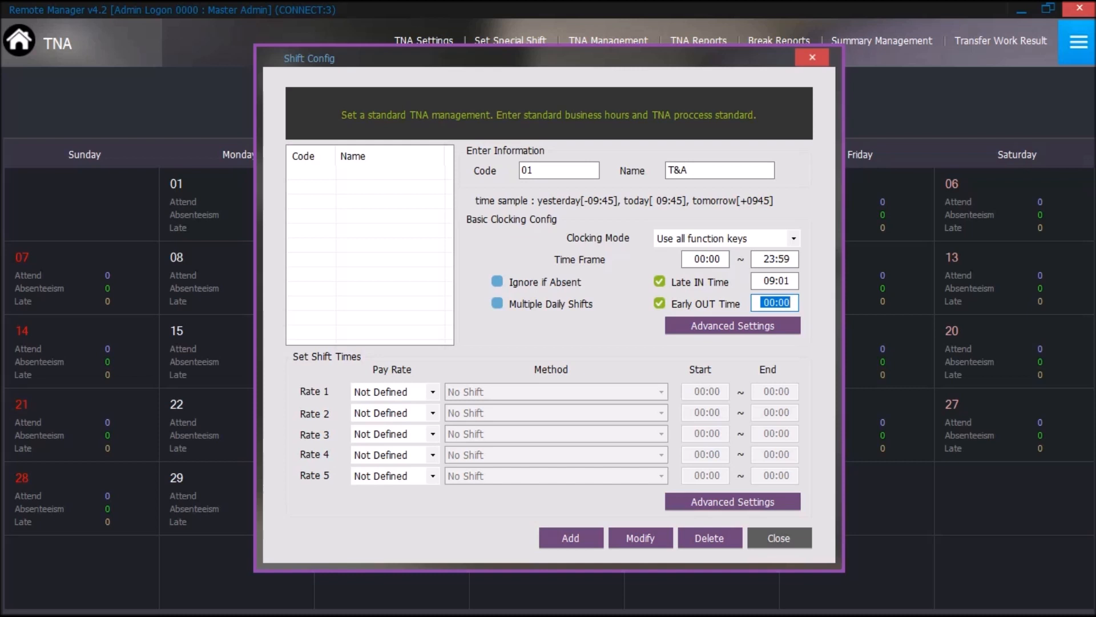
text(16:59)
Step: Enable the 1st break from 12:00 to 12:30 in the shift's advanced clocking settings
click(733, 326)
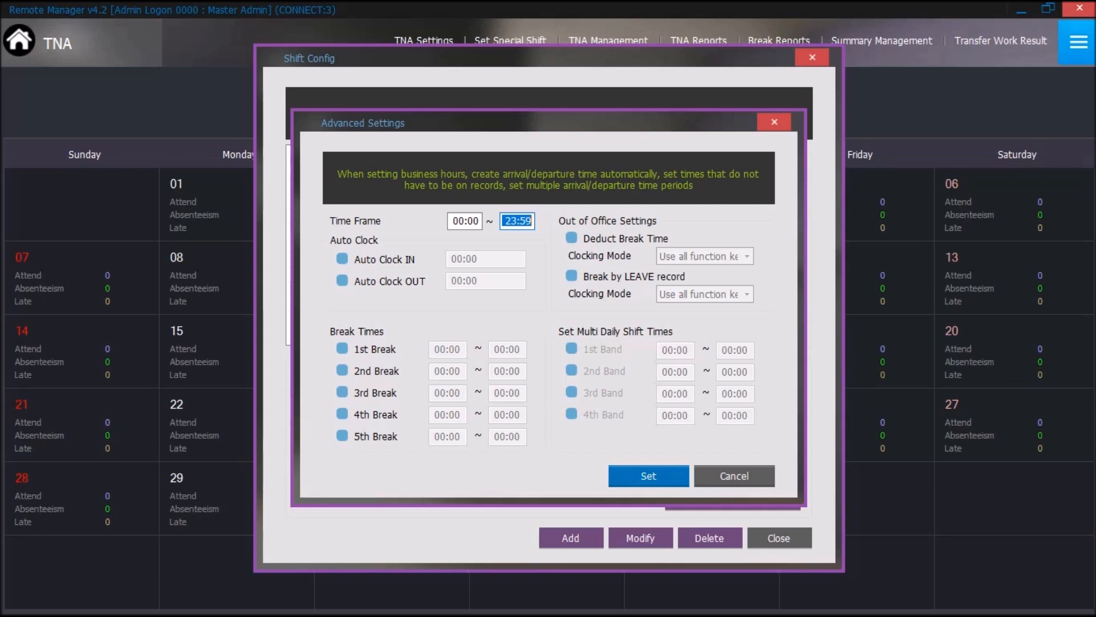
click(342, 348)
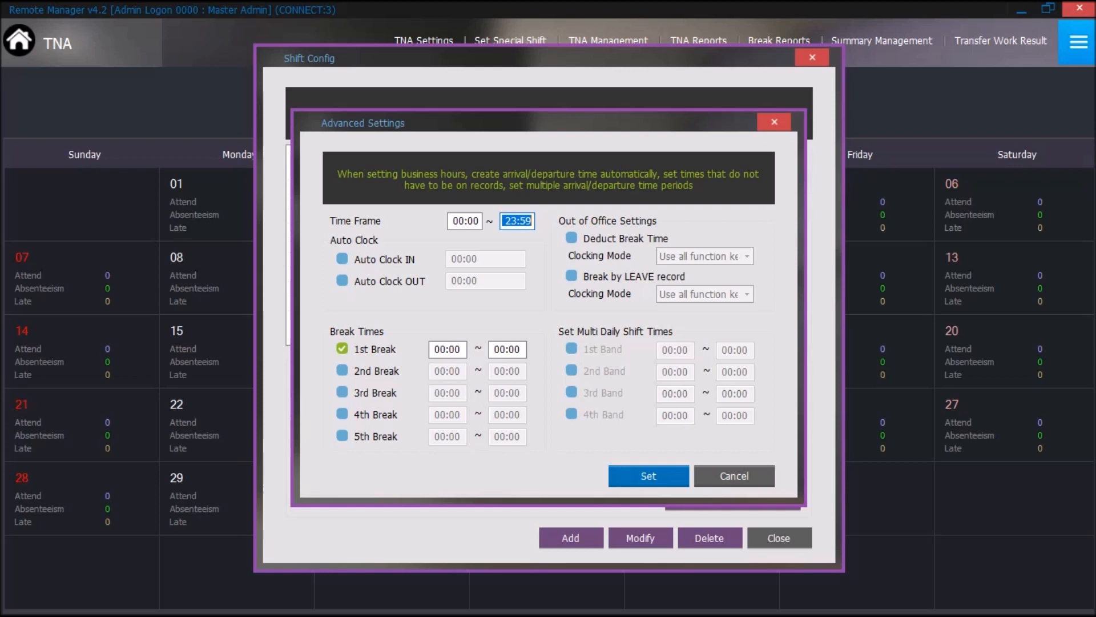
drag(432, 350, 462, 350)
text(12:)
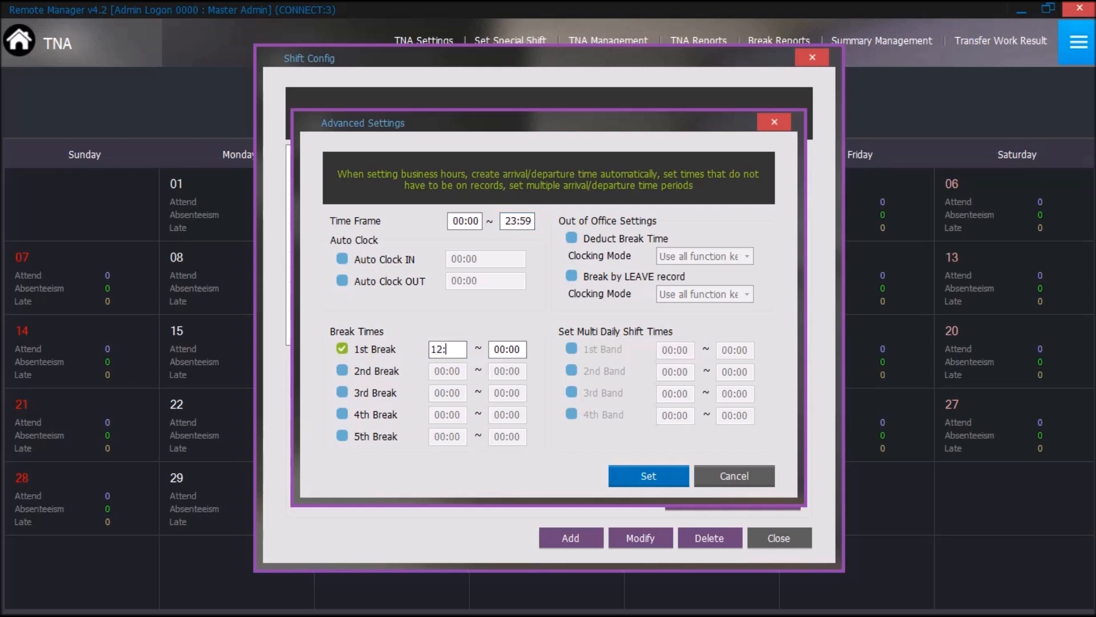
text(00)
key(Tab)
text(12:30)
Step: Try Deduct Break Time with the clocking mode Use all function keys and turn it off again
click(572, 238)
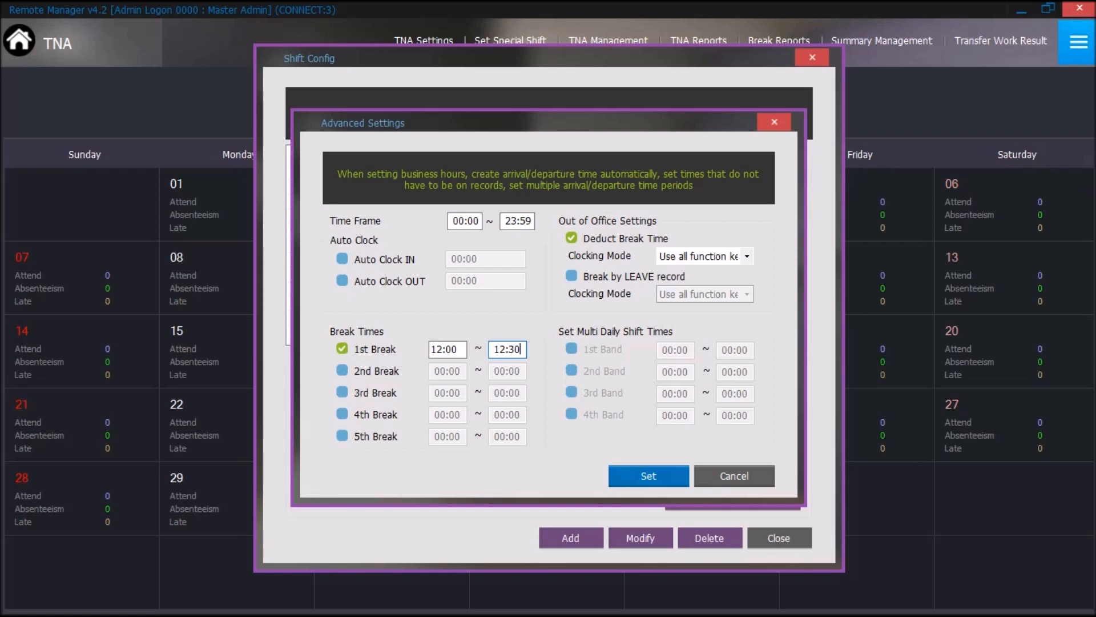
click(747, 256)
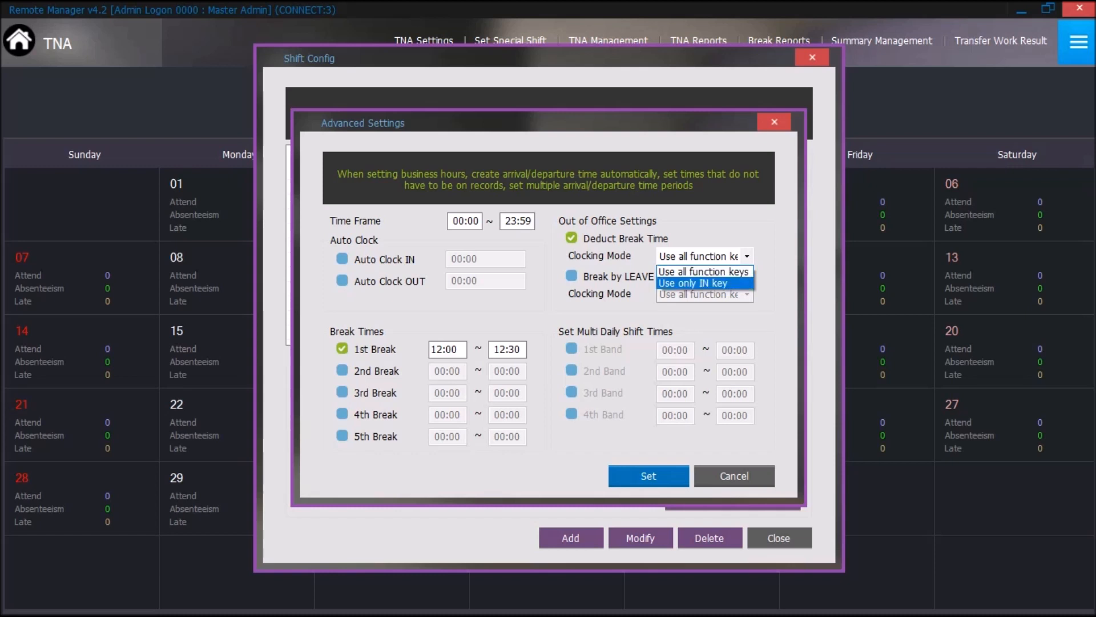
click(704, 272)
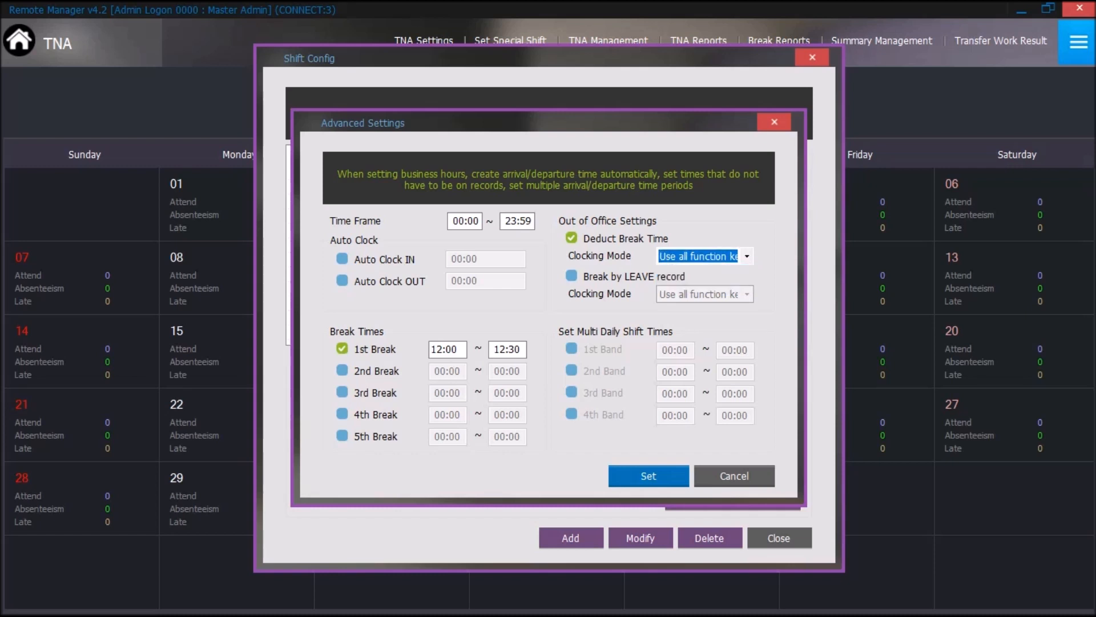
click(572, 238)
Step: Try Break by LEAVE record with Use all function keys, turn off it and the 1st break, and discard the advanced settings
click(572, 276)
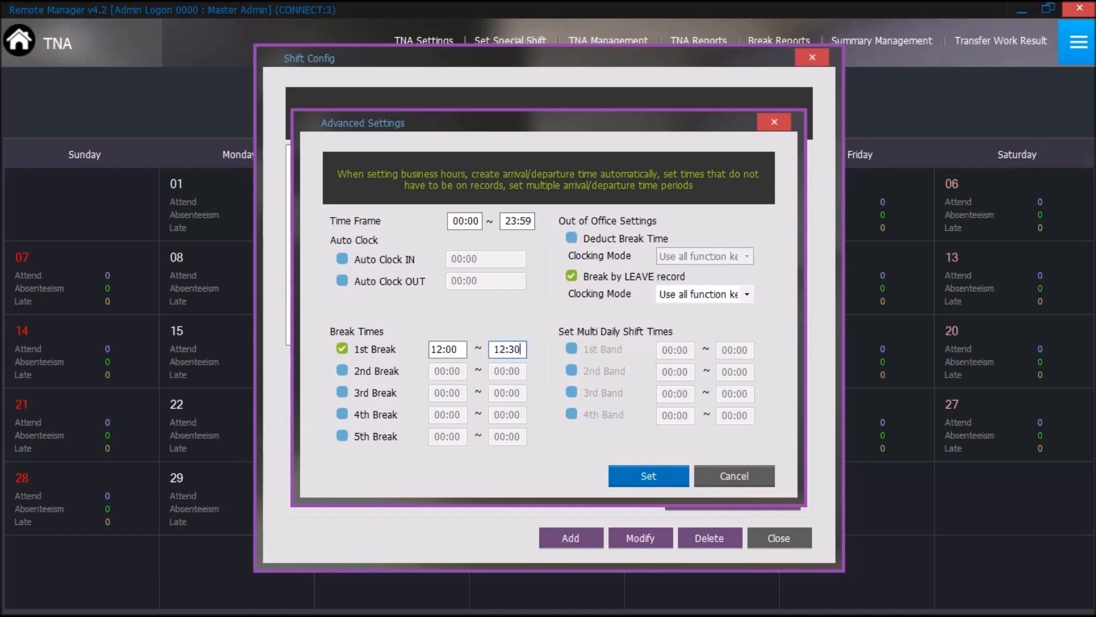
click(747, 294)
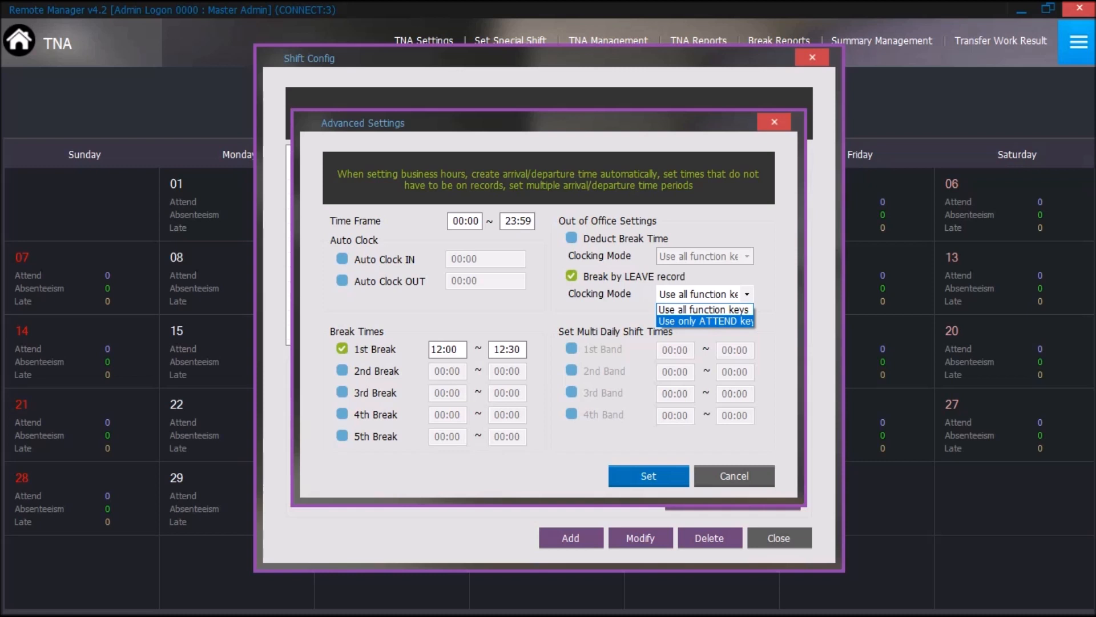
click(703, 309)
click(572, 276)
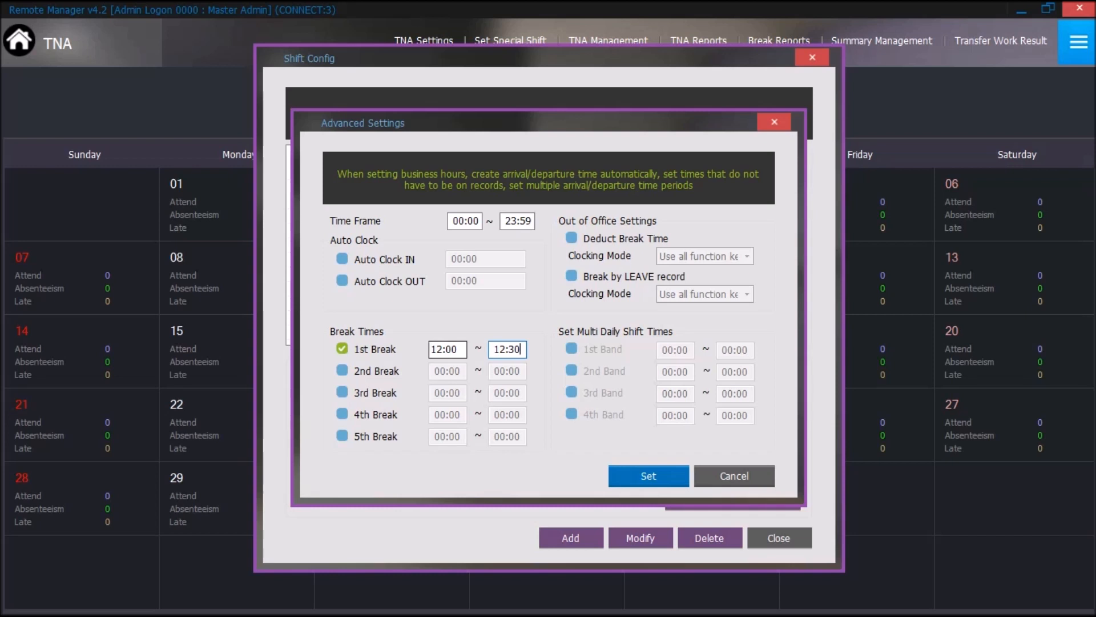
click(342, 349)
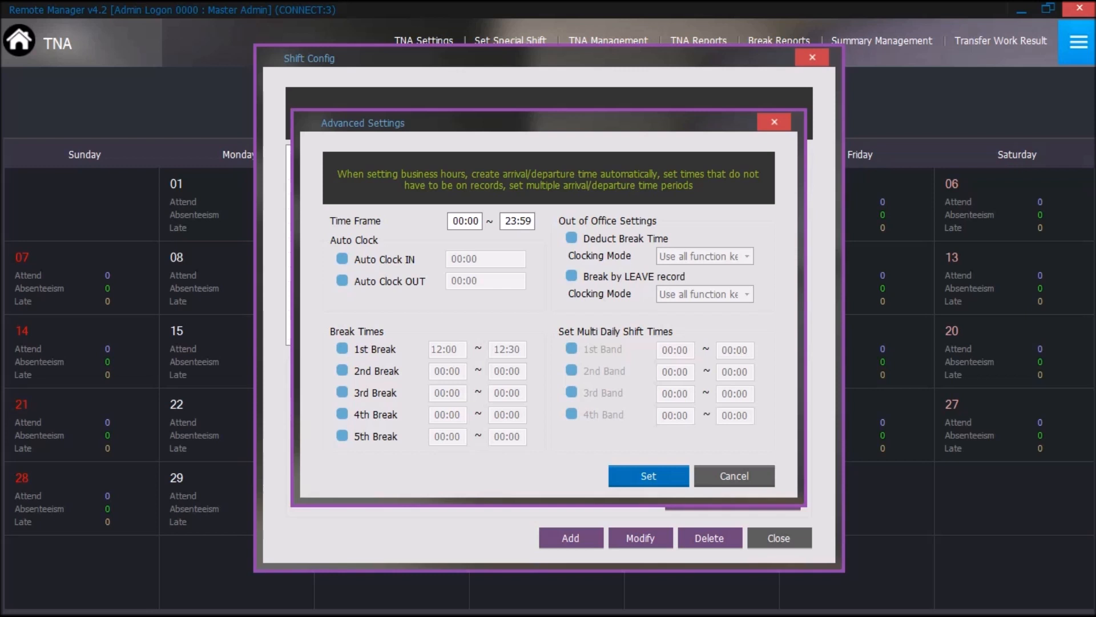
key(Escape)
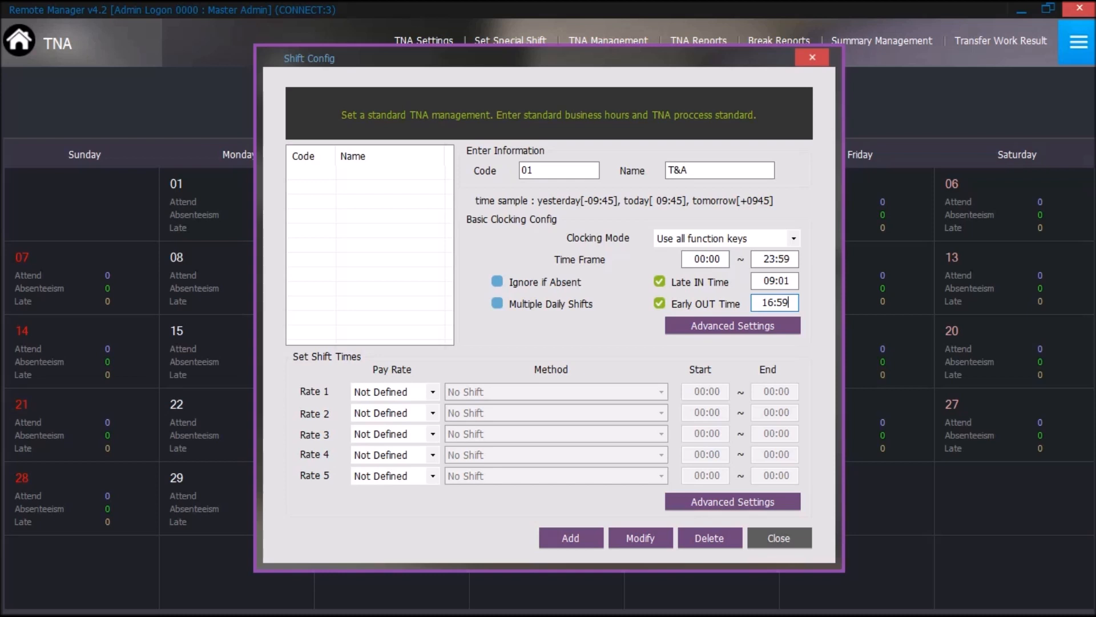
Step: Set Rate 1 of the shift times to the Normal Time pay rate with the Fixed Shift method
click(433, 392)
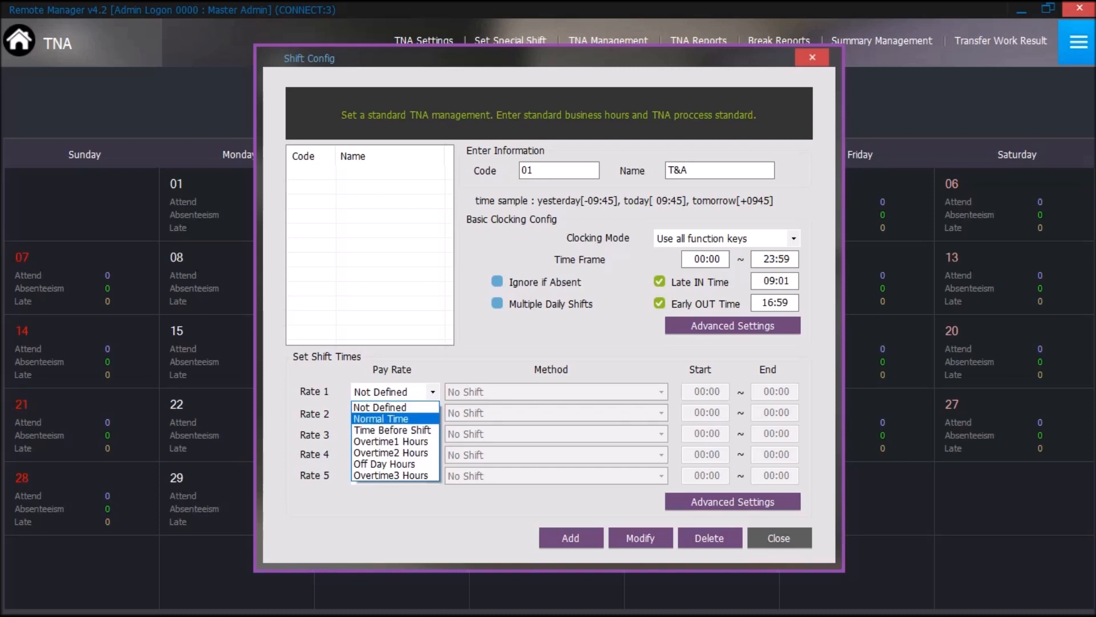
key(Return)
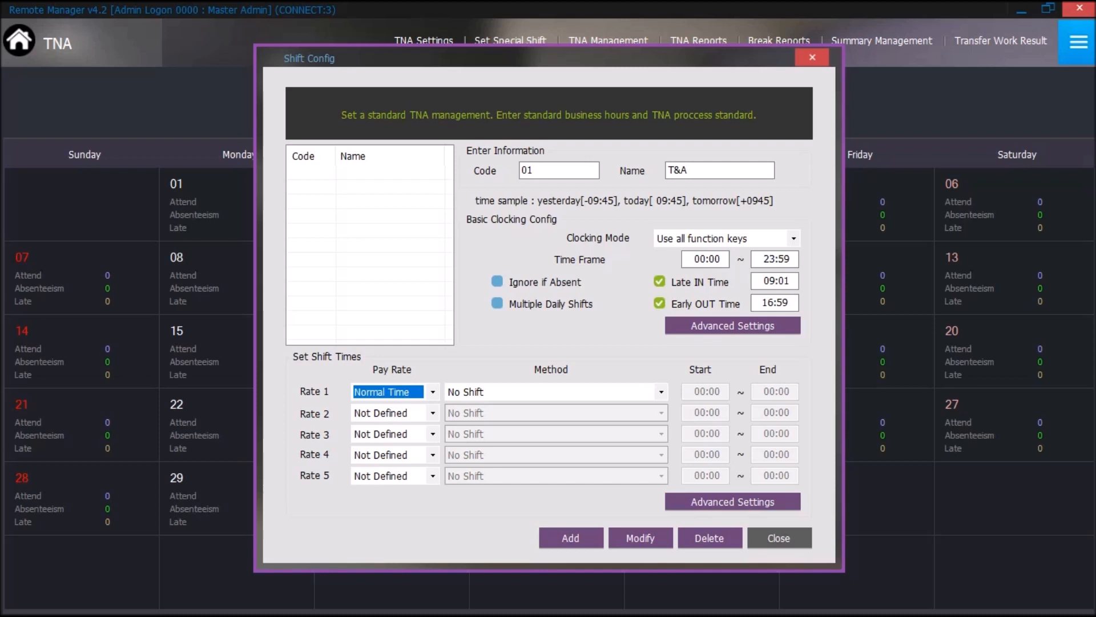
click(661, 392)
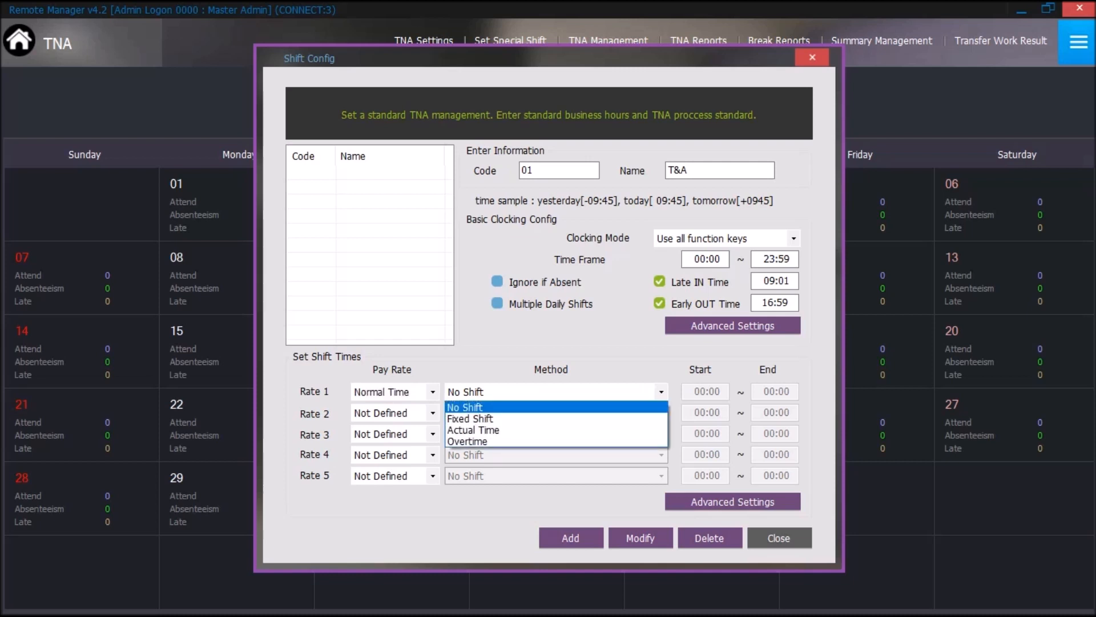
key(Down)
key(Down)
key(Down)
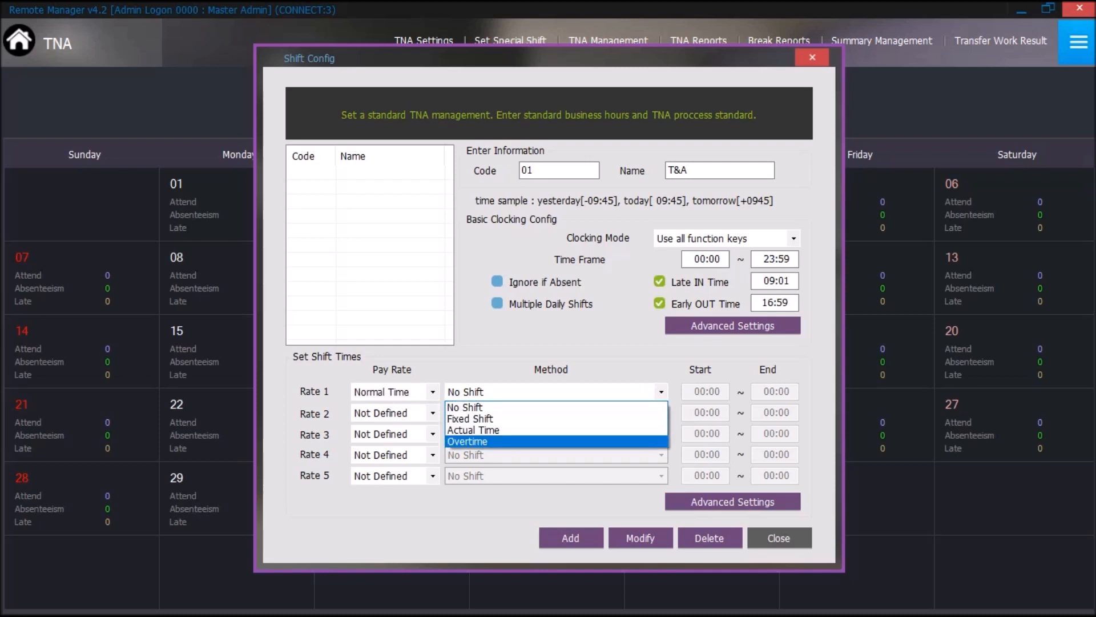
key(Up)
key(Up)
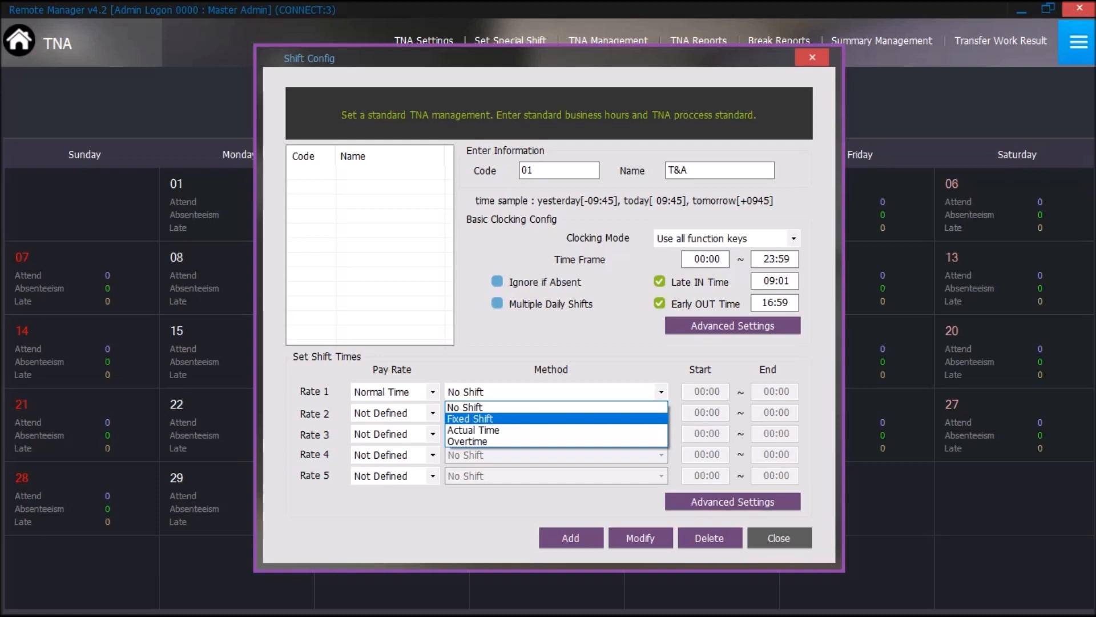
key(Return)
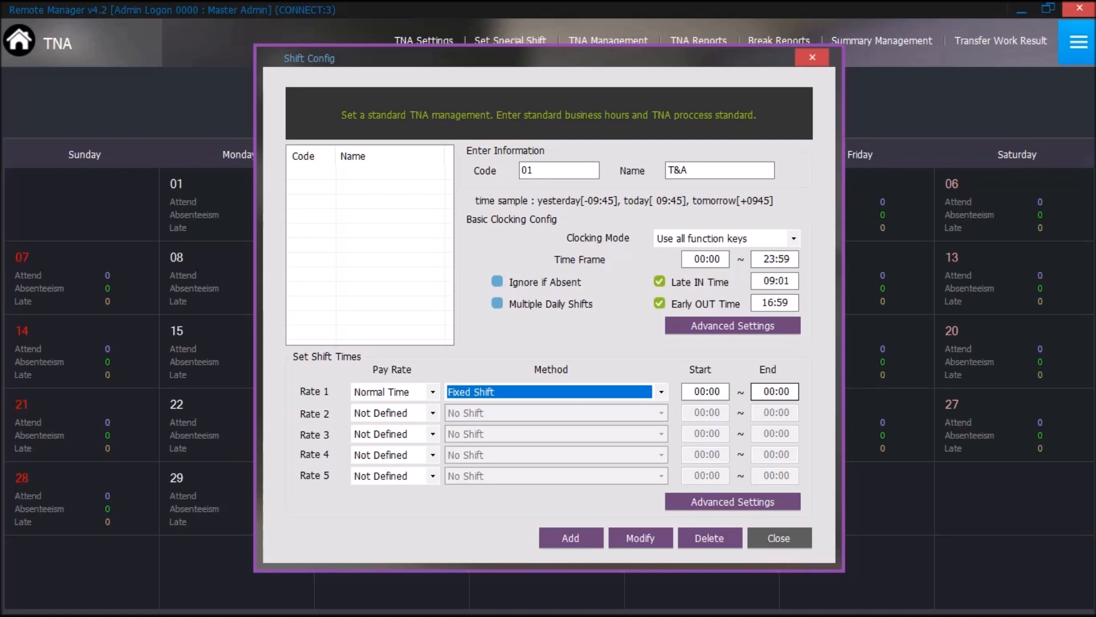
Step: Change the Rate 1 method to Actual Time and accept the default advanced pay rate settings
click(662, 392)
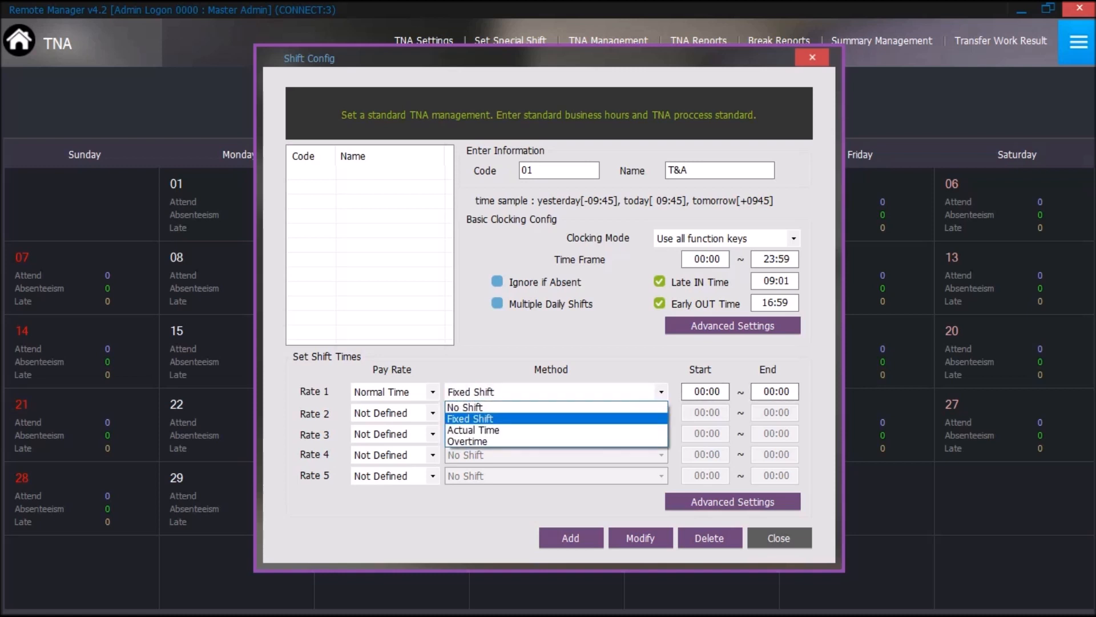
click(556, 430)
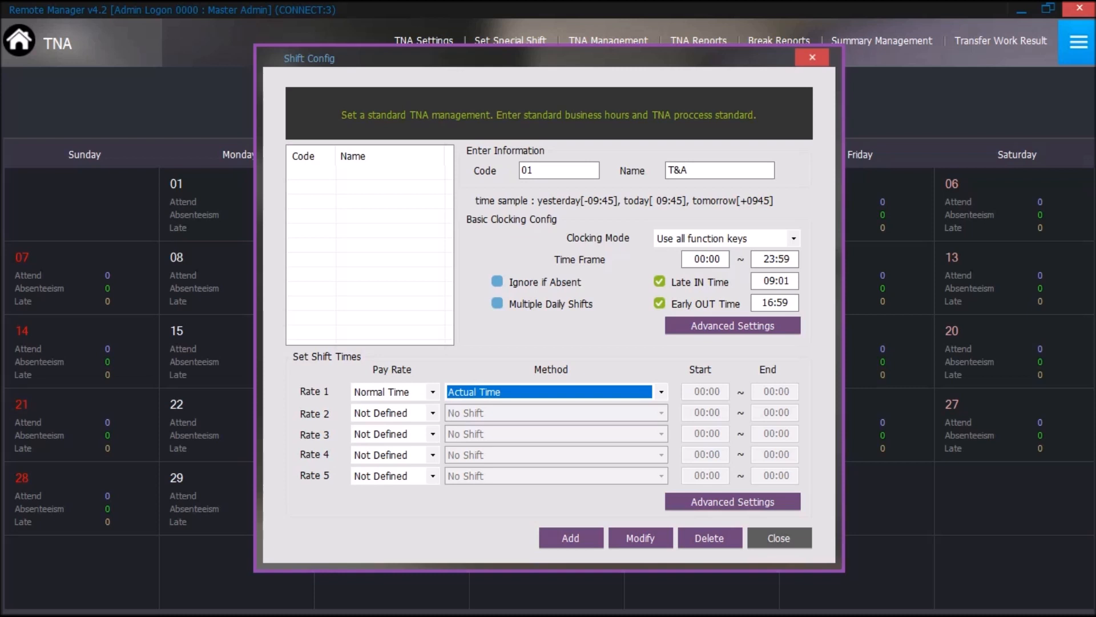
click(732, 501)
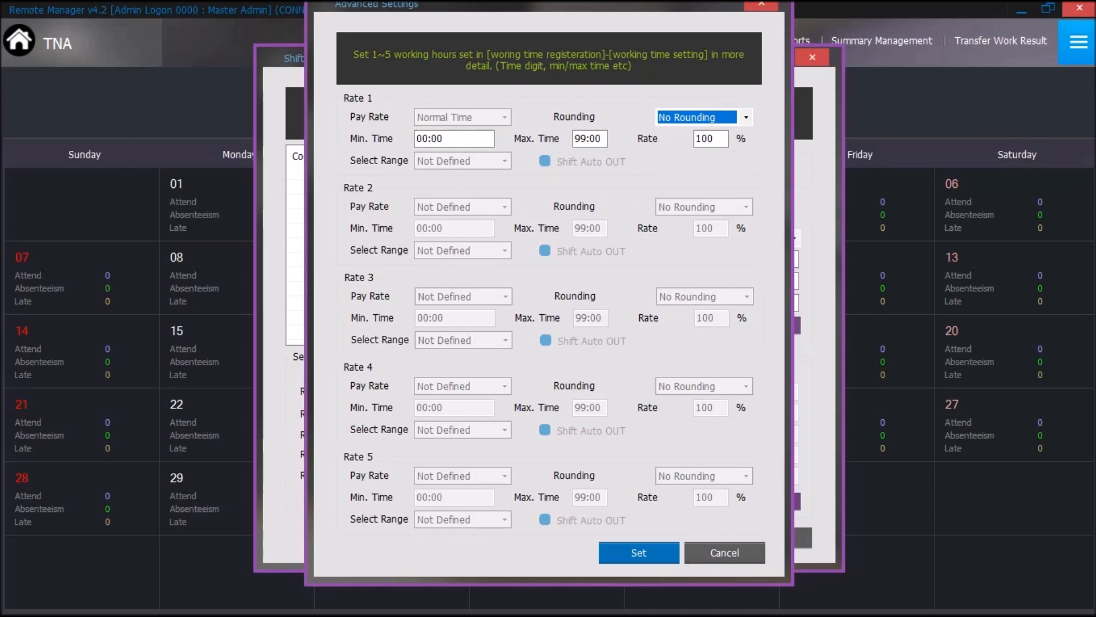
click(638, 553)
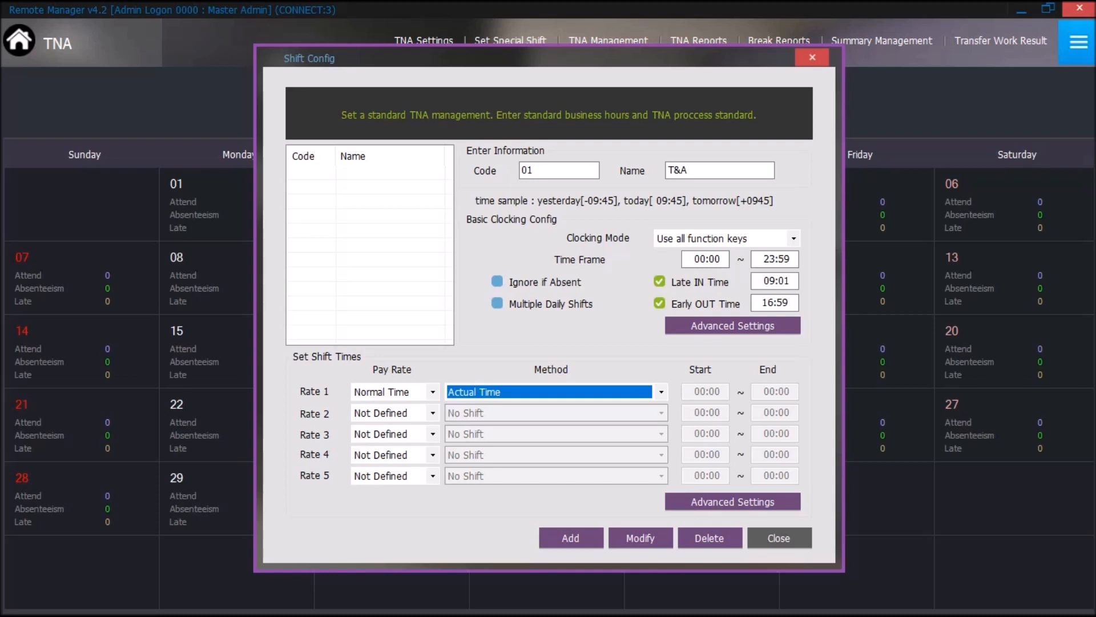
Step: Register the T&A shift with code 01 and close the shift configuration
click(571, 538)
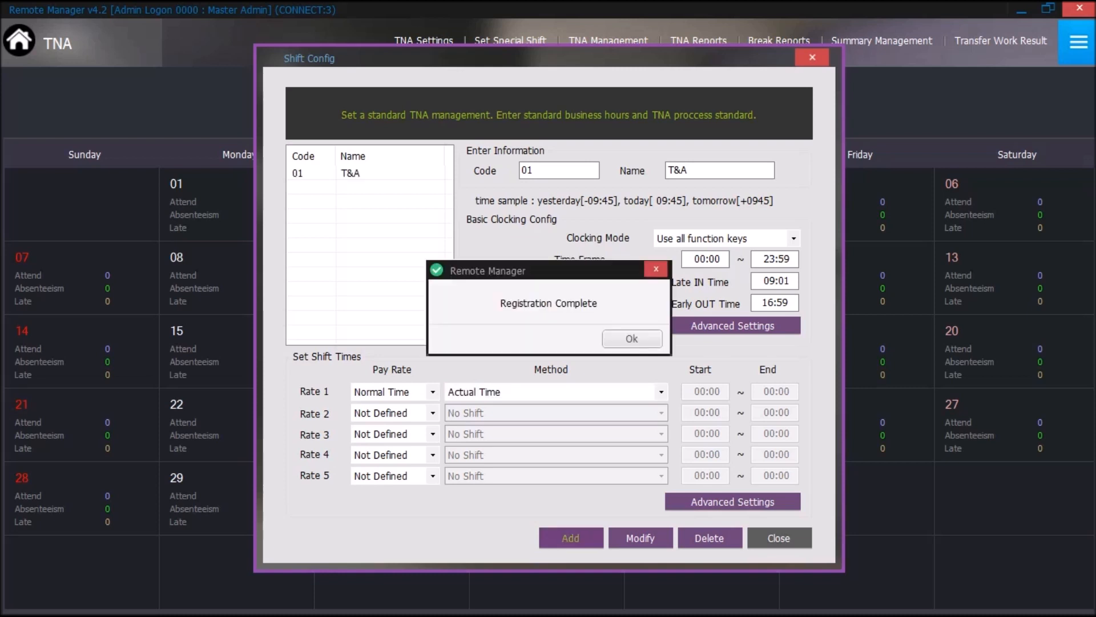
key(Return)
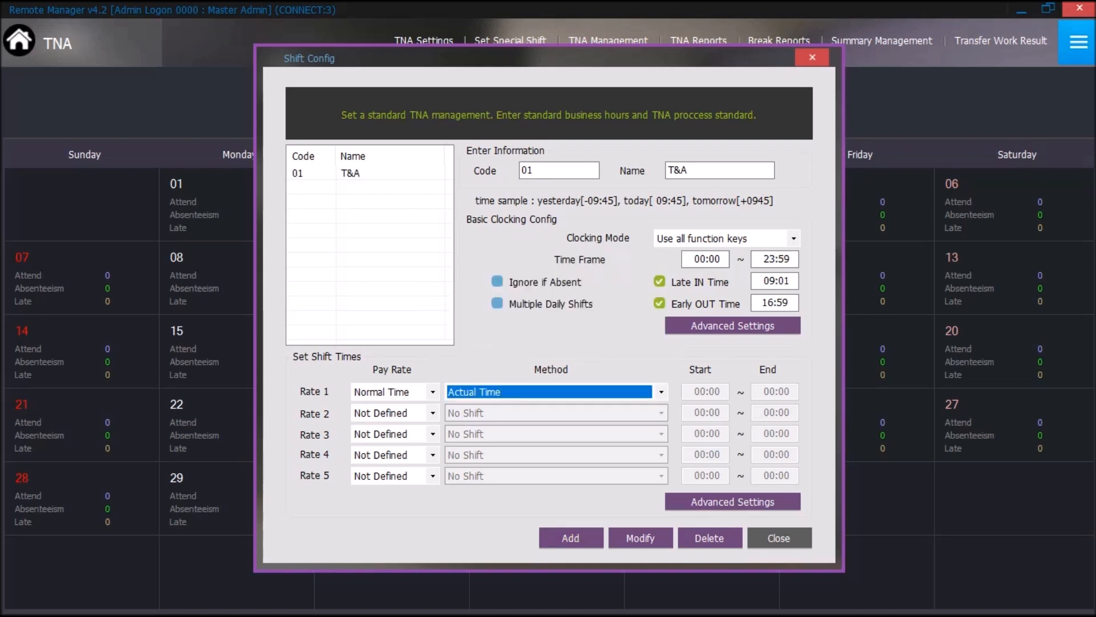
key(Escape)
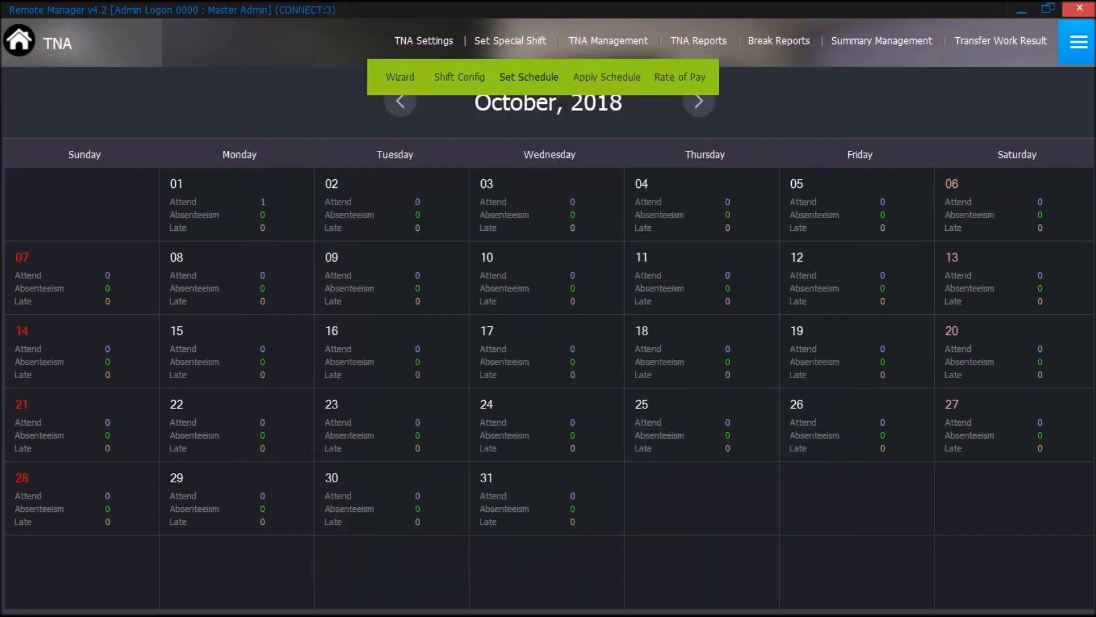
Step: Define a new schedule with code 0001 and name T&A, repeating after 5 days
click(529, 76)
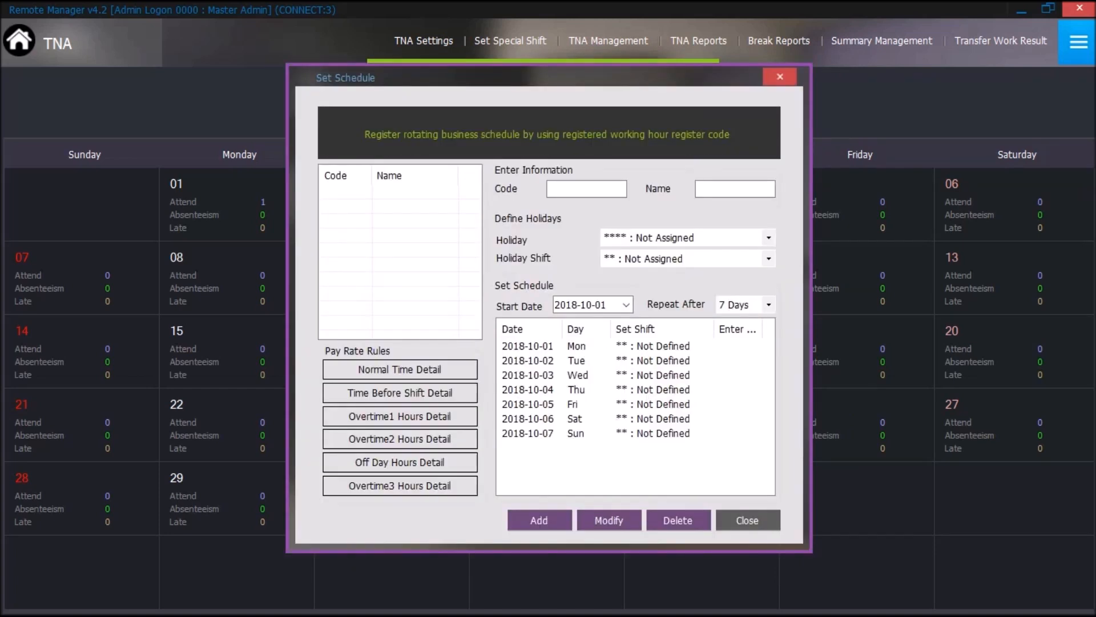
click(587, 189)
text(0001)
click(735, 189)
text(T&A)
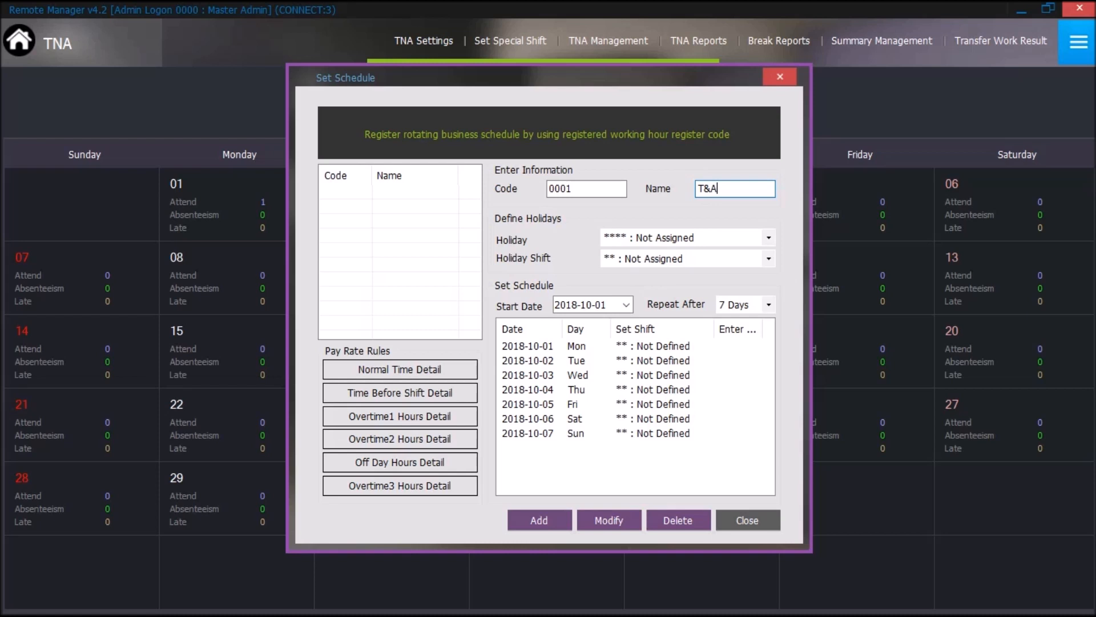
click(768, 305)
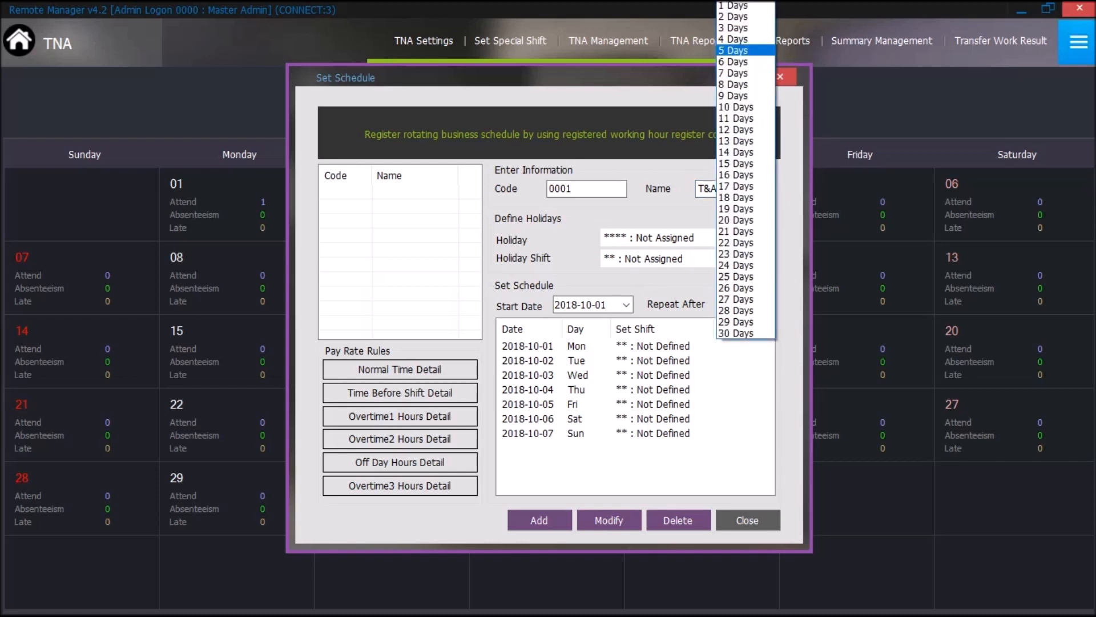
click(745, 50)
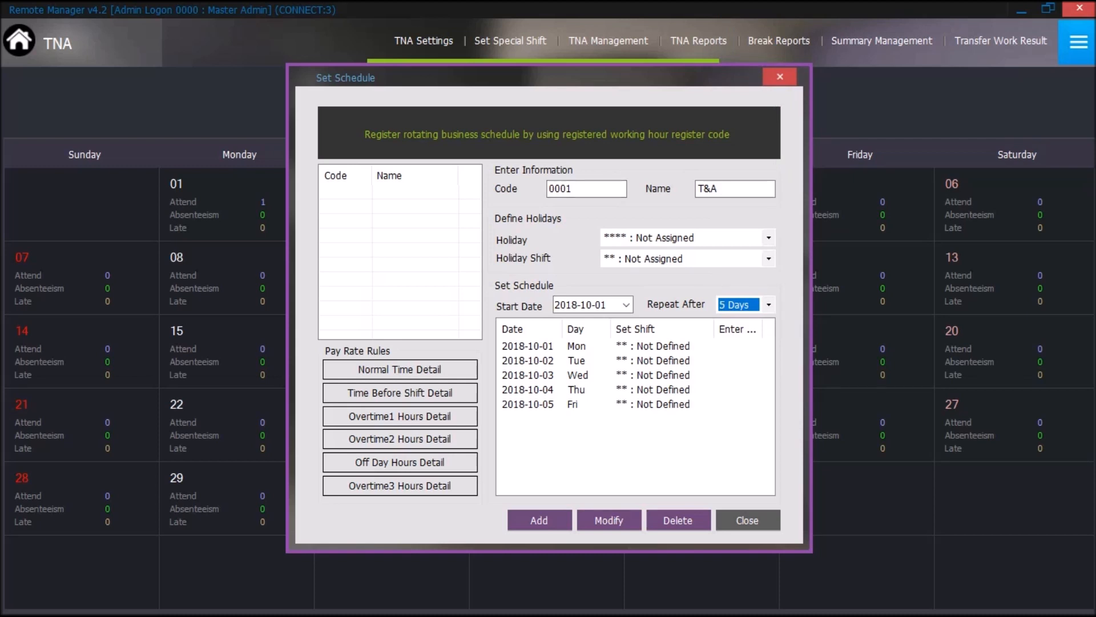
Step: Assign the shift 01 : T&A to Monday 2018-10-01 and Tuesday 2018-10-02 in the schedule
click(653, 346)
click(653, 346)
click(663, 347)
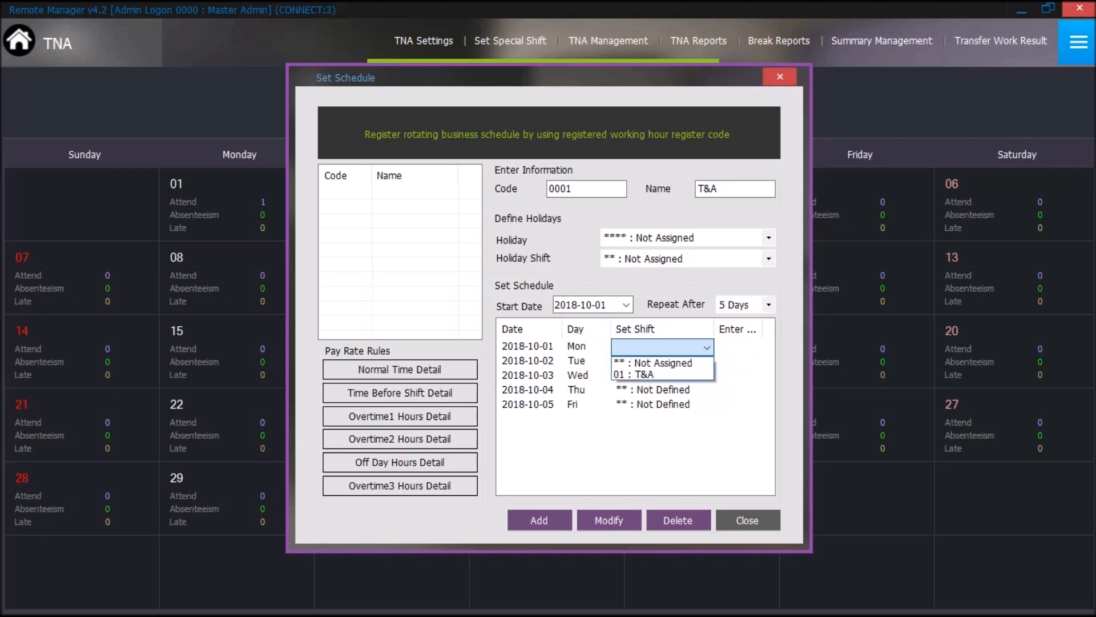
click(657, 375)
click(656, 360)
click(657, 360)
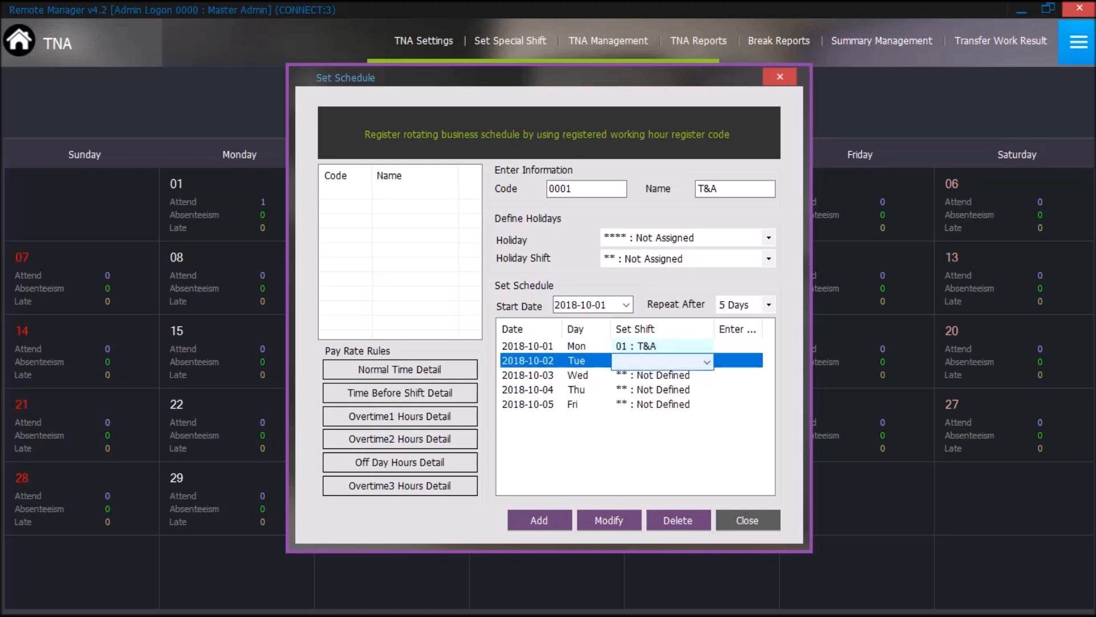
click(662, 362)
click(657, 389)
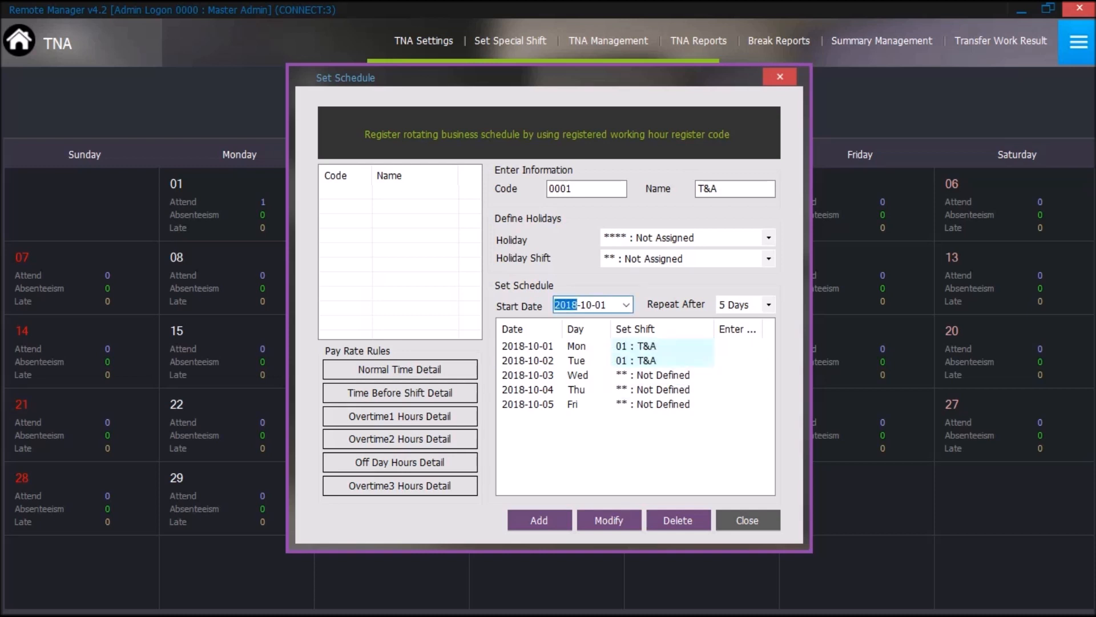
click(656, 361)
click(656, 361)
Step: Assign the shift 01 : T&A to Wednesday, Thursday and Friday, 2018-10-03 to 2018-10-05
click(657, 375)
click(657, 375)
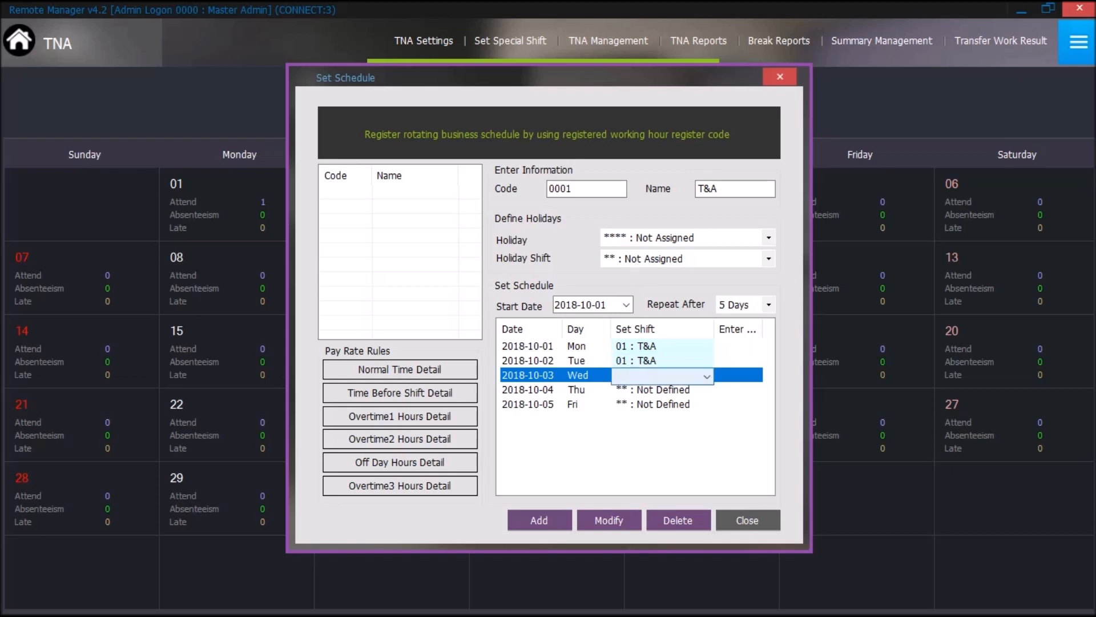
click(662, 376)
click(657, 403)
click(657, 390)
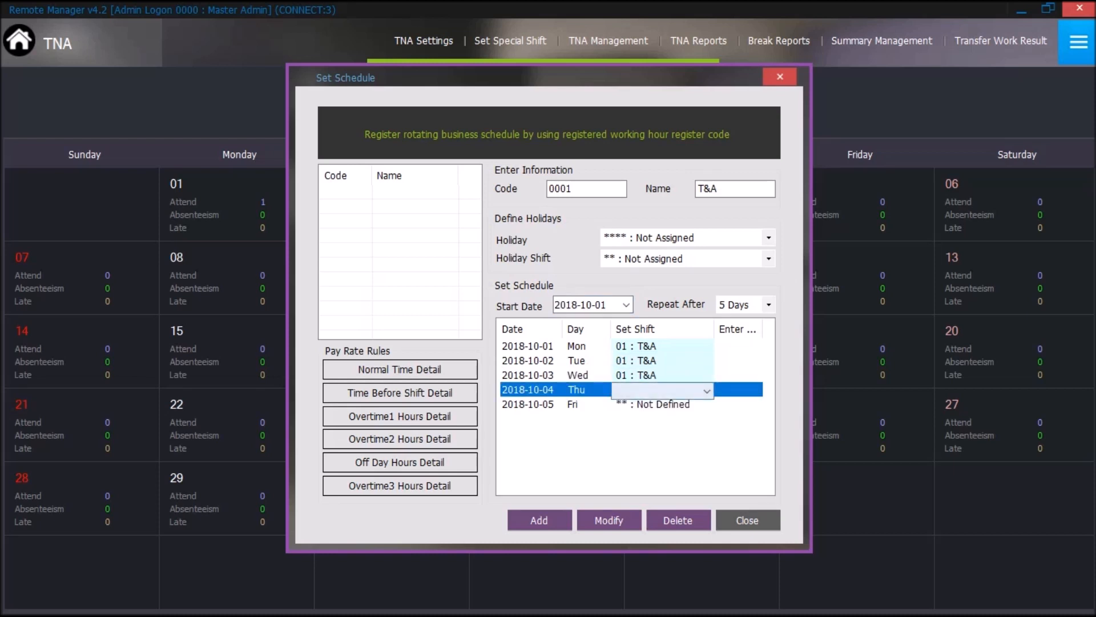
click(662, 391)
click(657, 418)
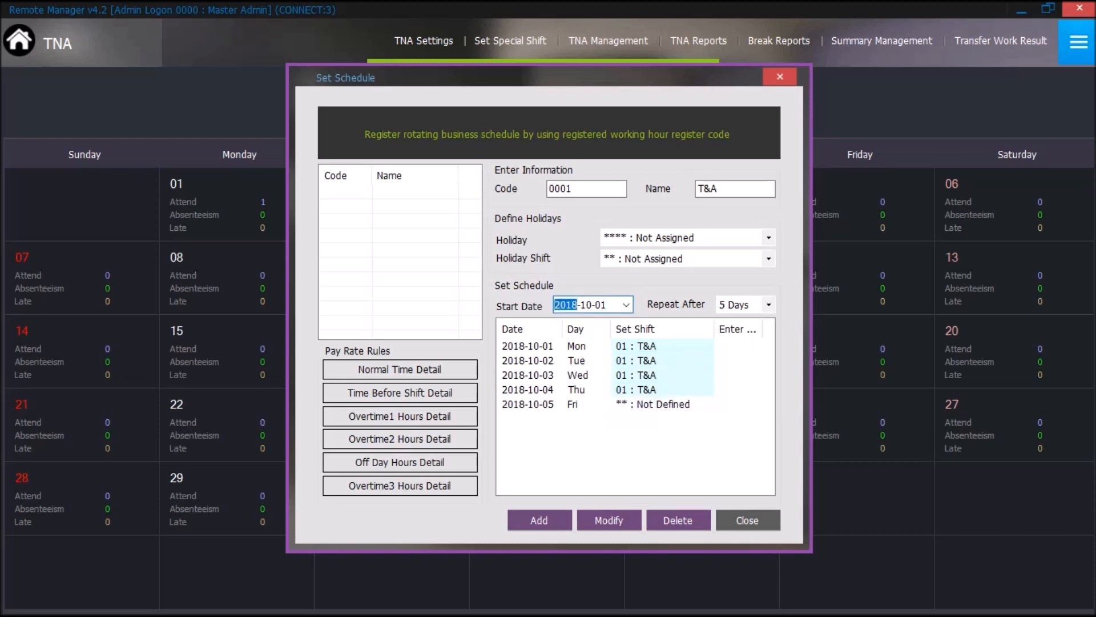
click(657, 404)
click(662, 405)
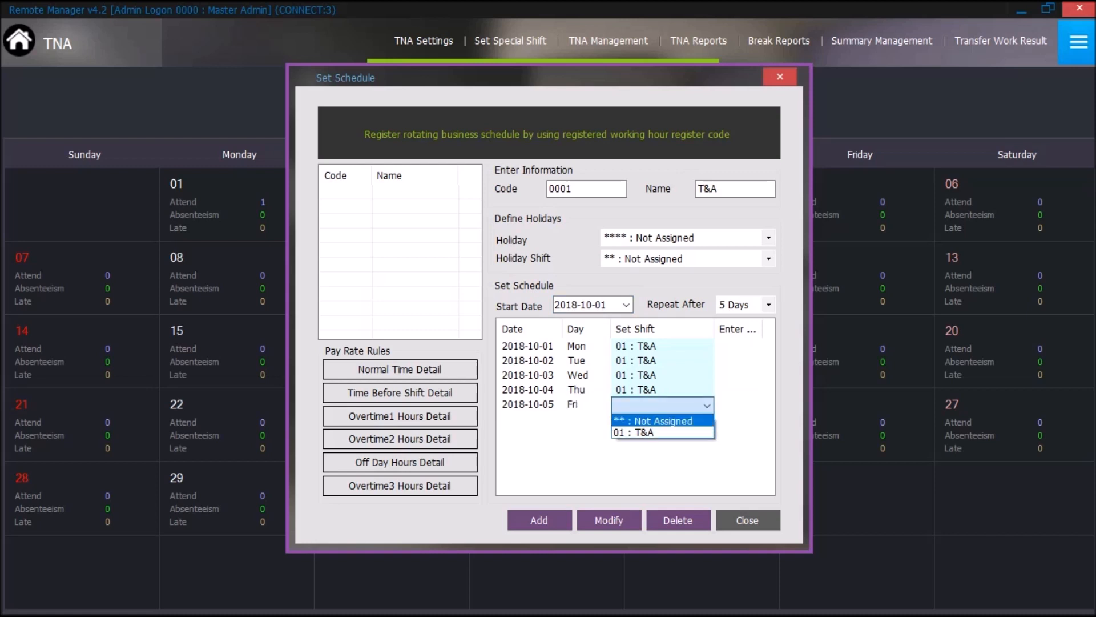
click(656, 432)
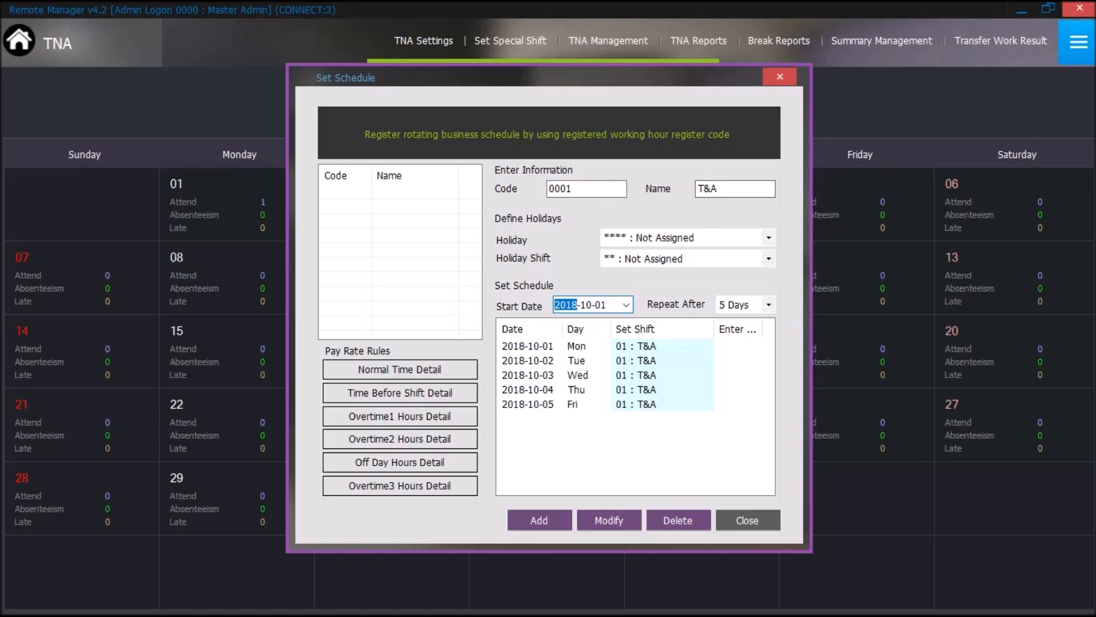
Step: Register the T&A schedule with code 0001 and close the schedule settings
click(540, 520)
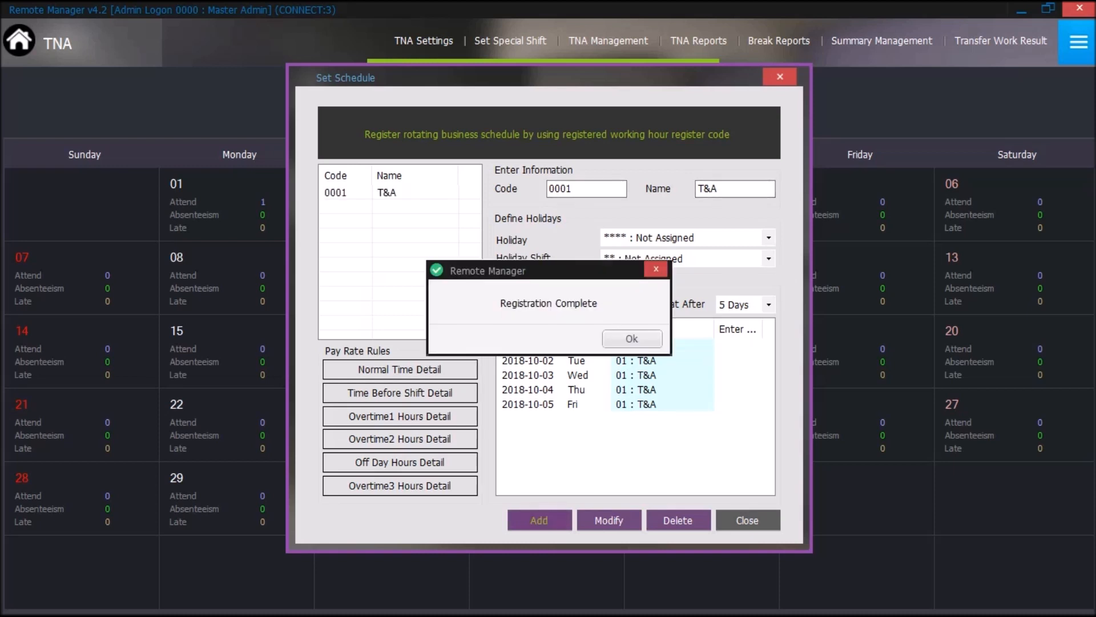
click(632, 338)
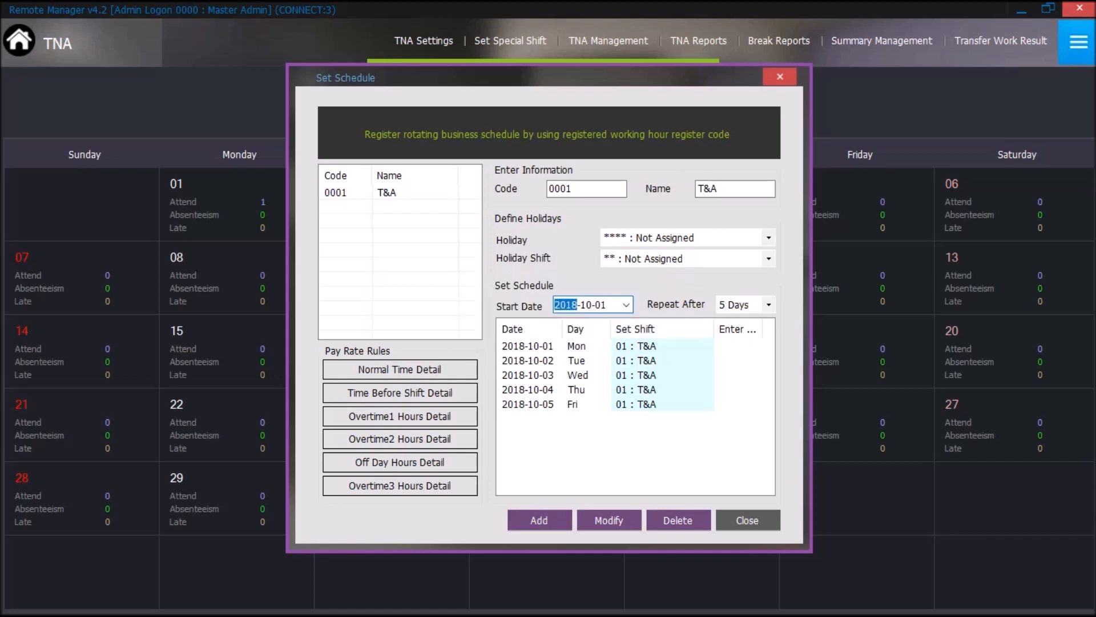
click(747, 521)
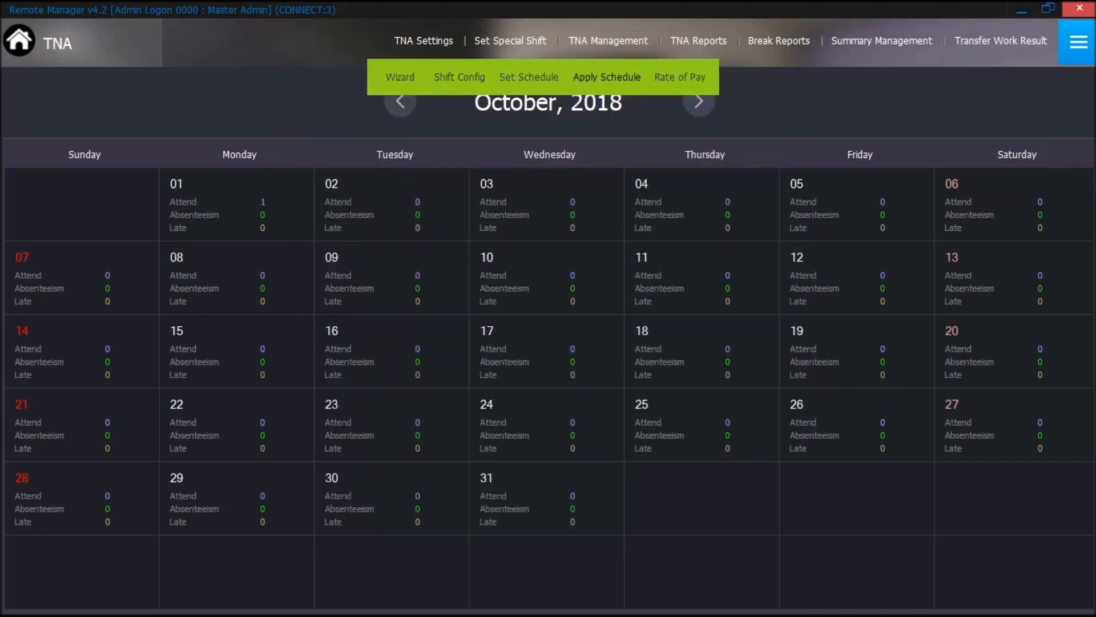
Step: Apply the schedule 0001 : T&A to the employee T&A User 1 and close the Apply Schedule window
click(607, 77)
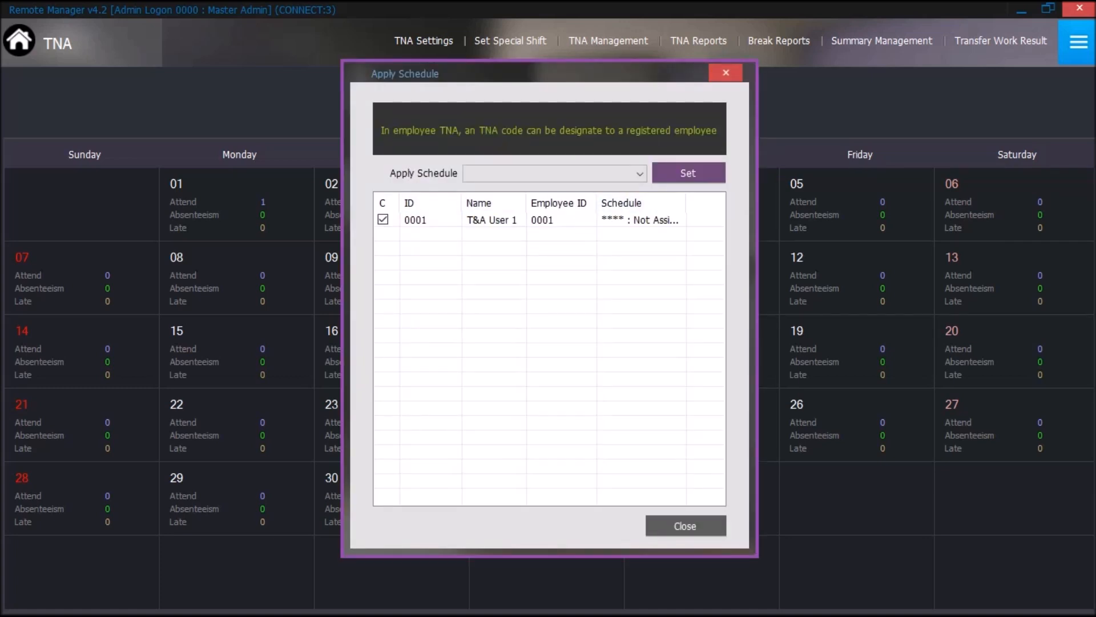
click(553, 173)
click(503, 186)
click(688, 173)
key(Return)
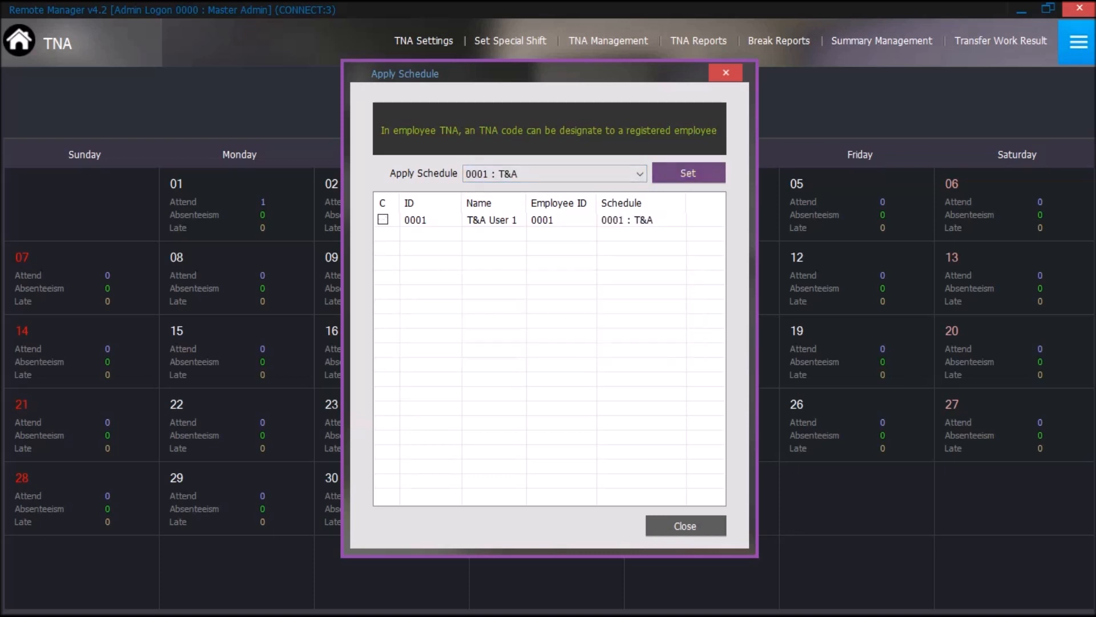
click(685, 526)
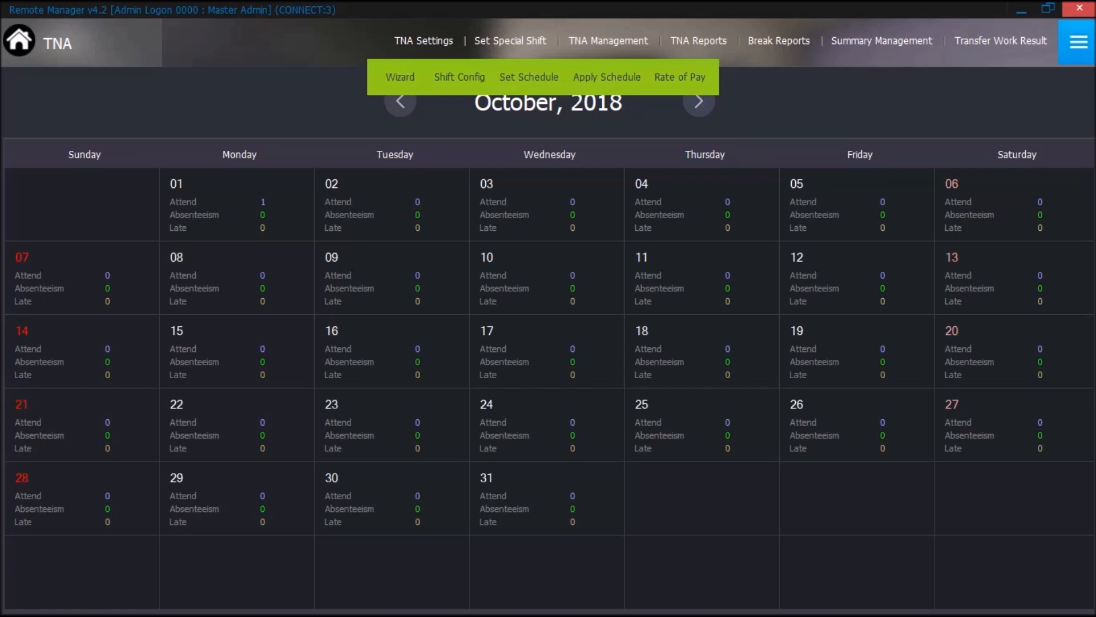
Step: Process the transactions of T&A User 1 with the period's end date set to 2018-10-01
mouse_move(608, 41)
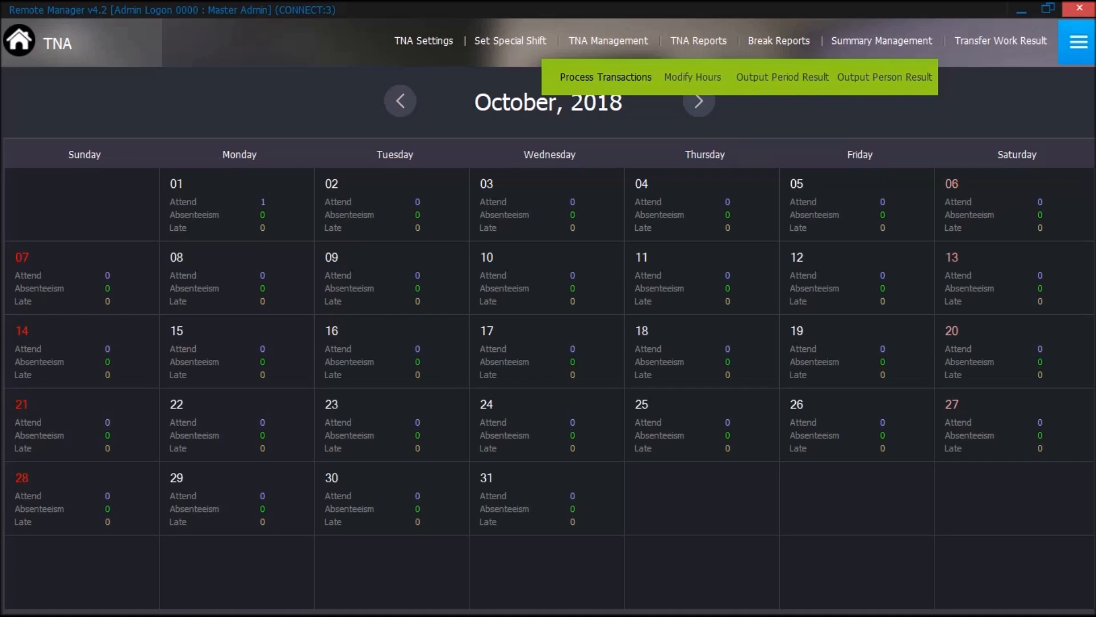
click(605, 77)
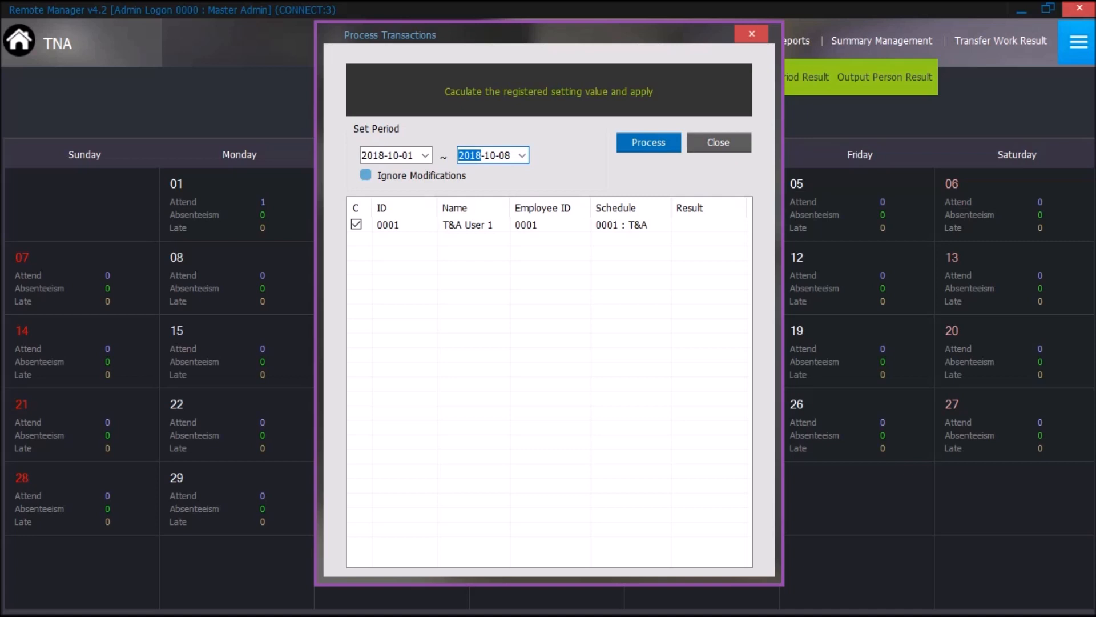
click(522, 155)
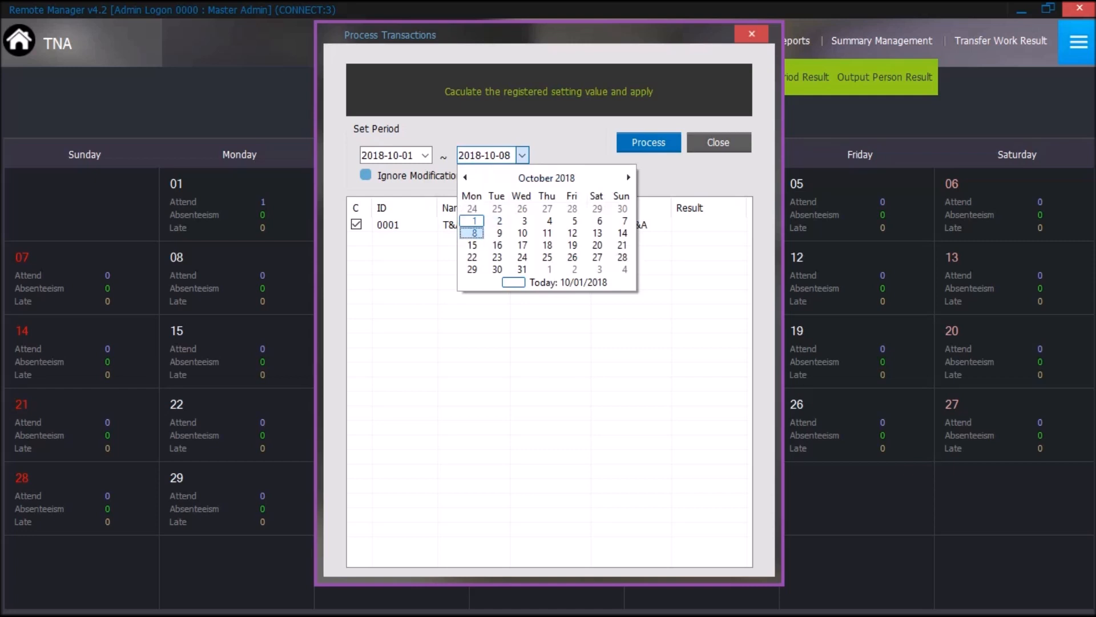
click(471, 224)
click(649, 143)
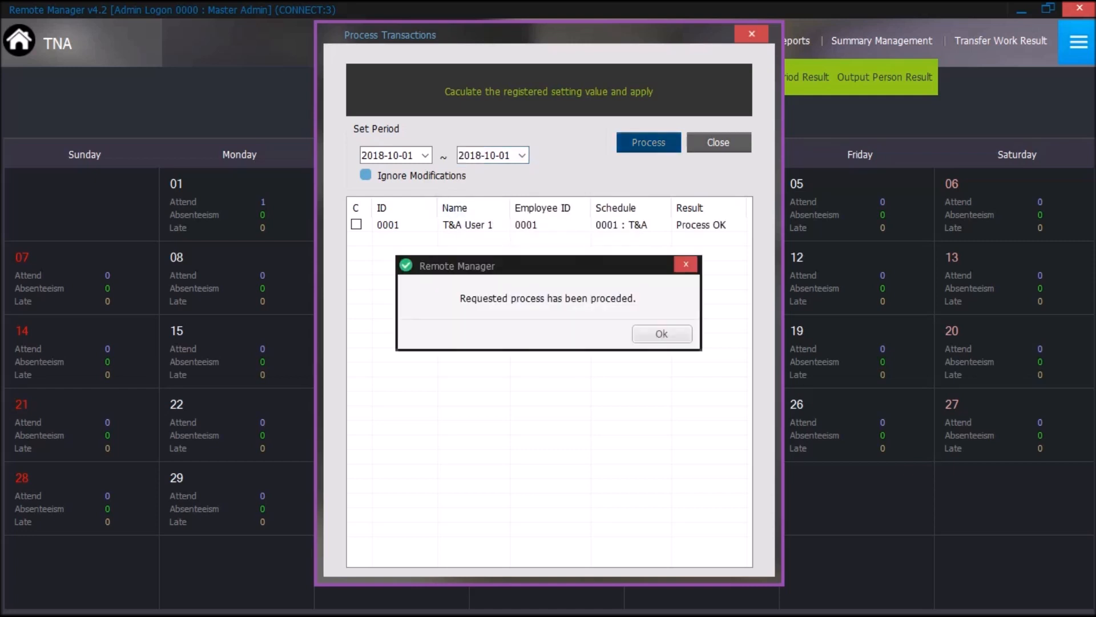
Step: Close the transaction processing window and search the individual results of T&A User 1 for 2018/10/01
key(Return)
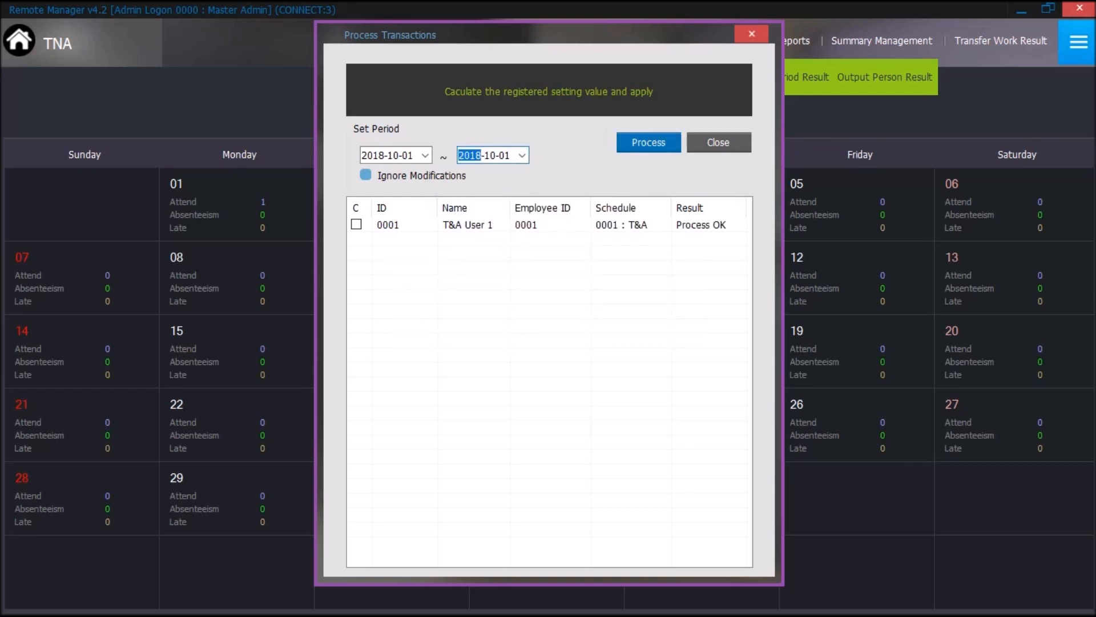
key(Escape)
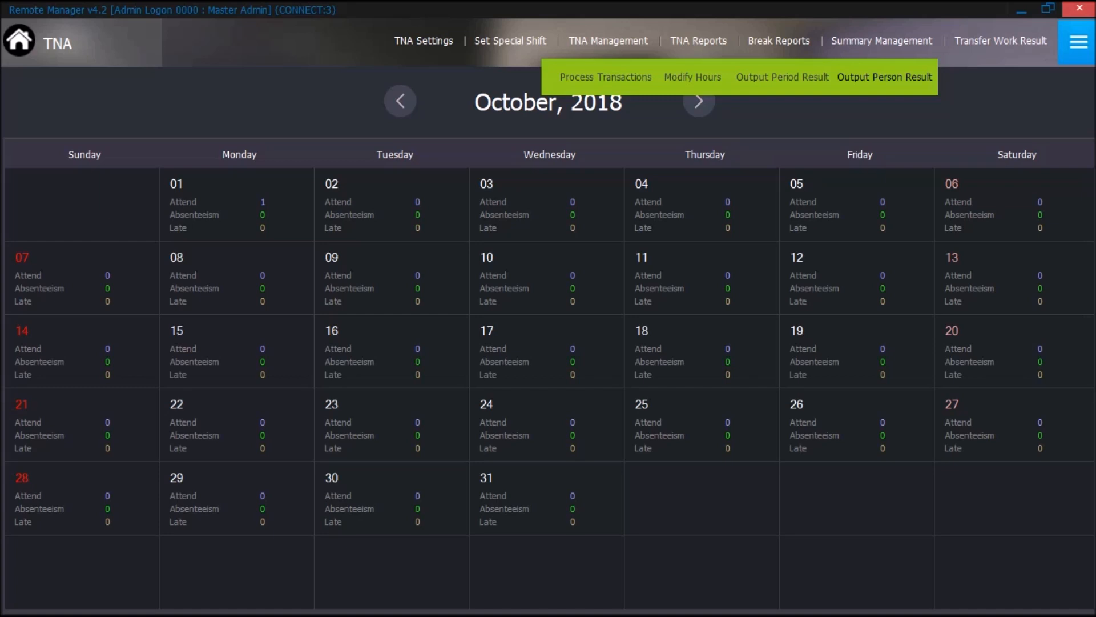
click(884, 77)
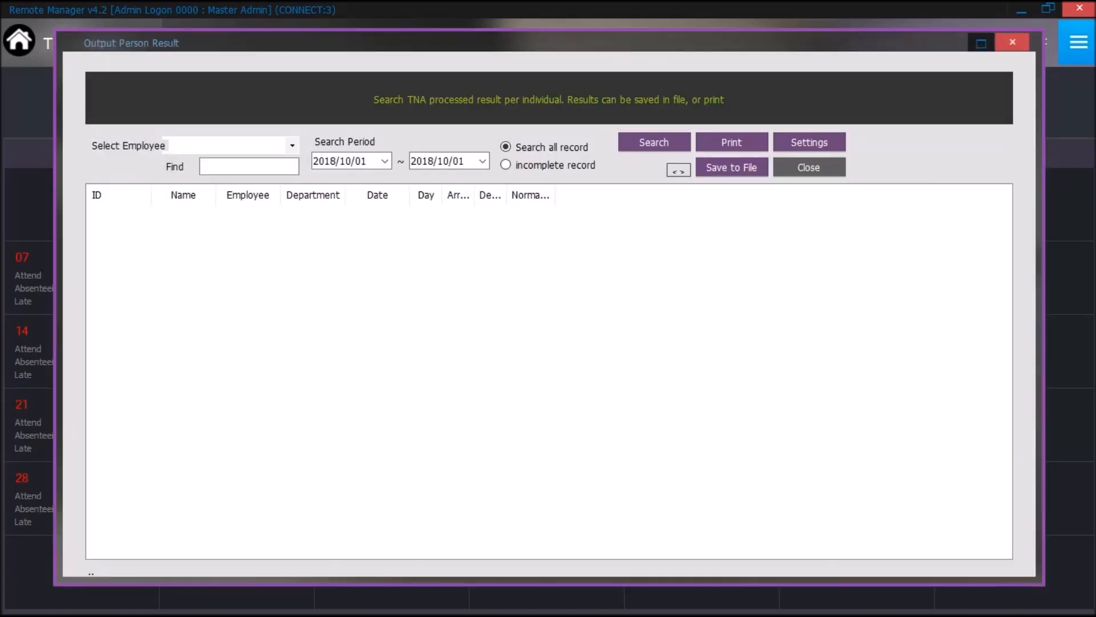
click(292, 146)
click(231, 161)
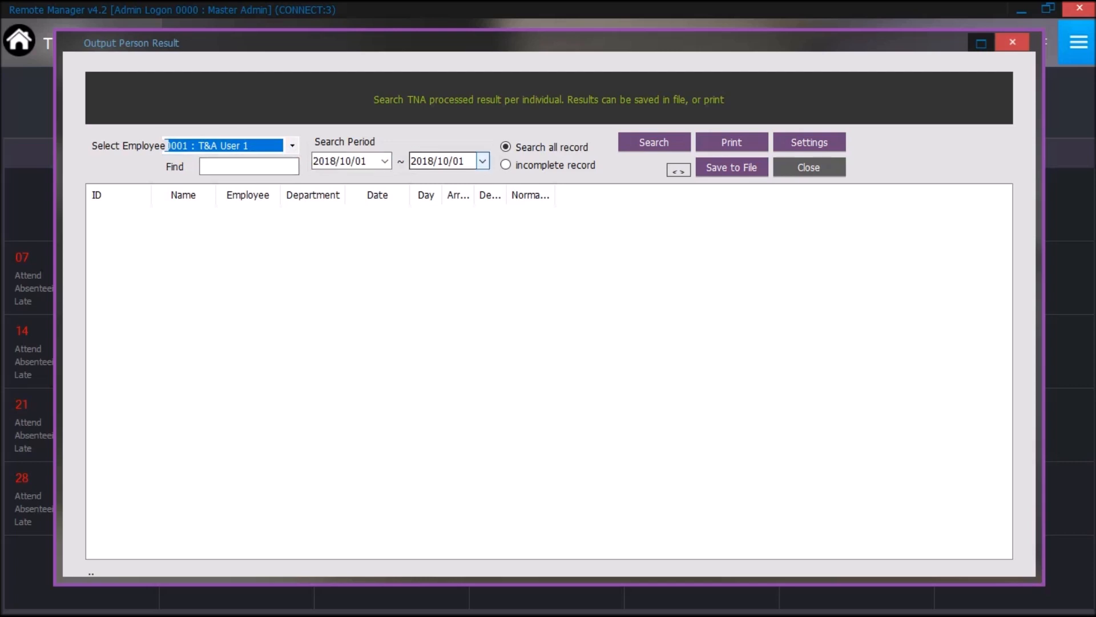
click(654, 143)
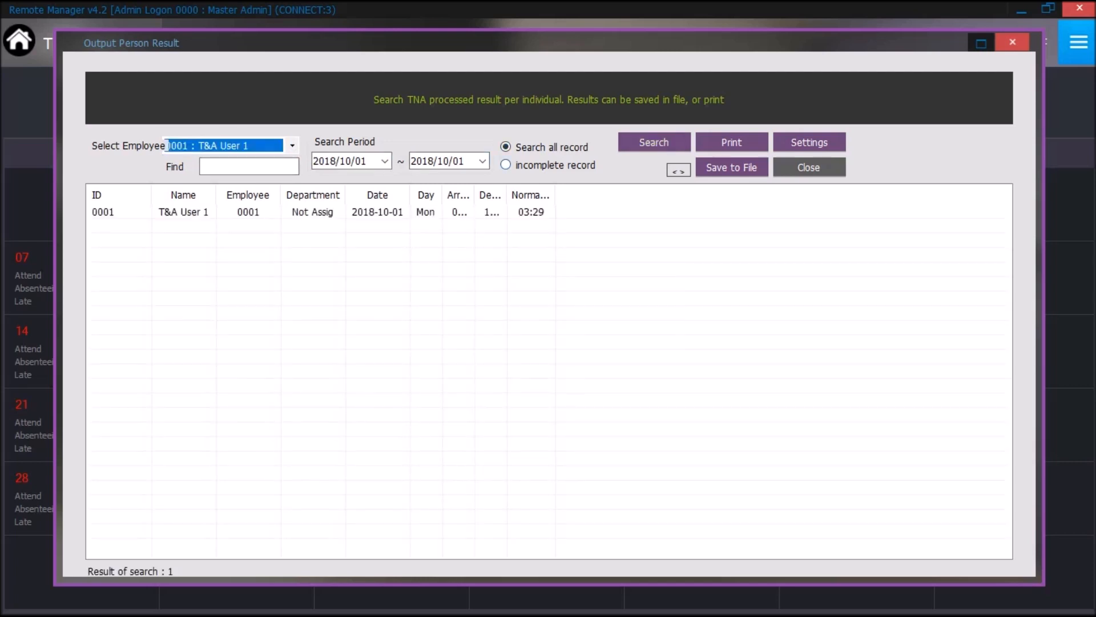
Step: Widen the Normal Time, Departure Time and Arrival Time columns of the person result to read their full contents
drag(555, 195, 716, 194)
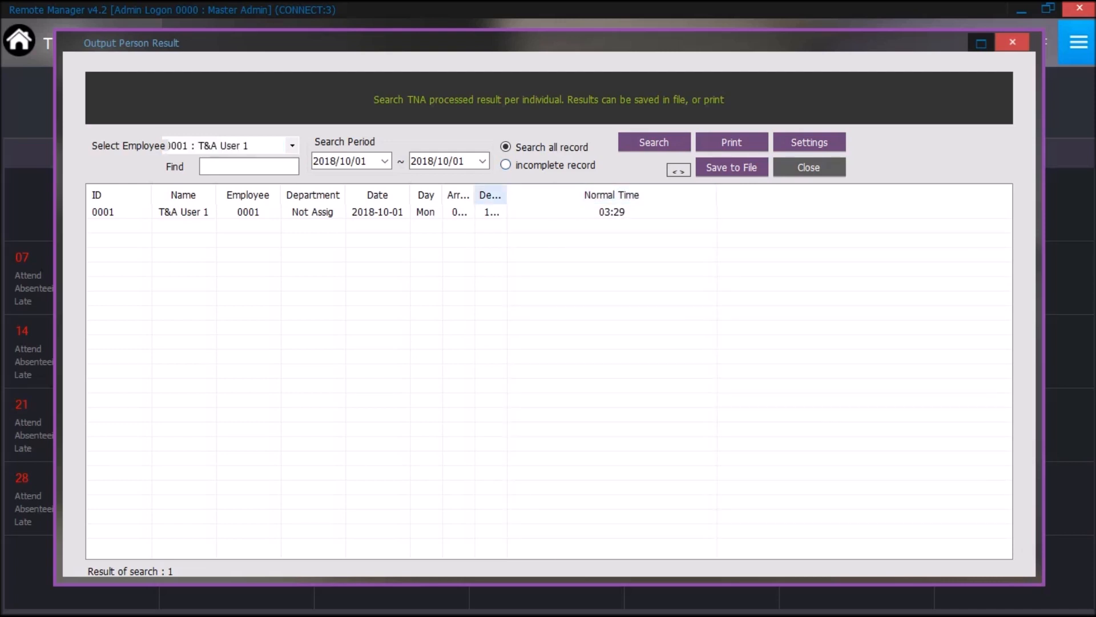
drag(507, 195, 641, 195)
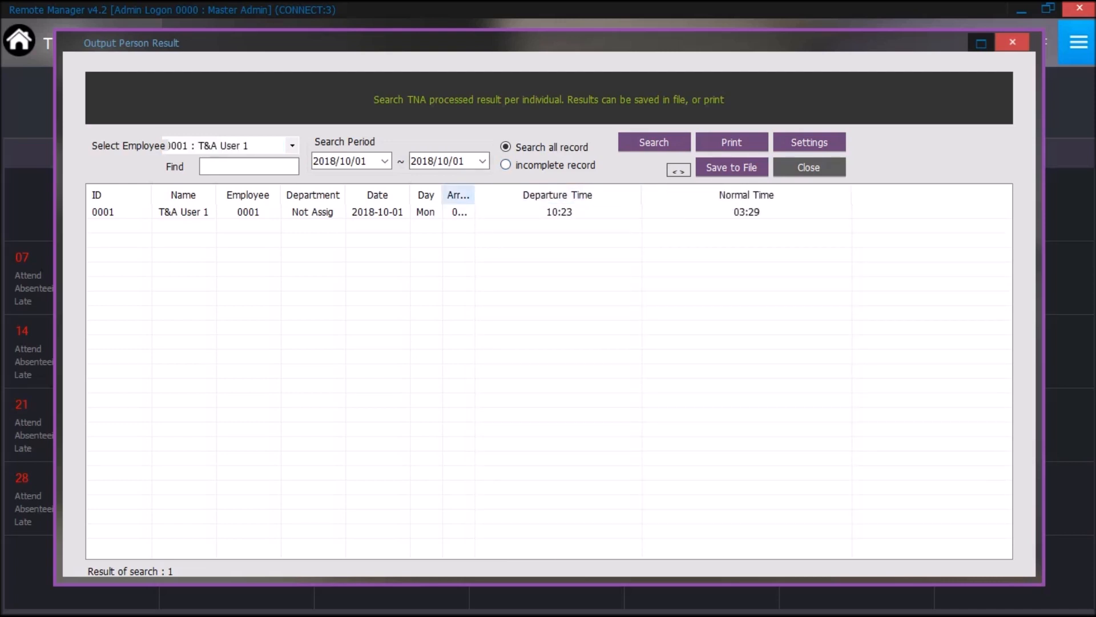
drag(474, 195, 574, 195)
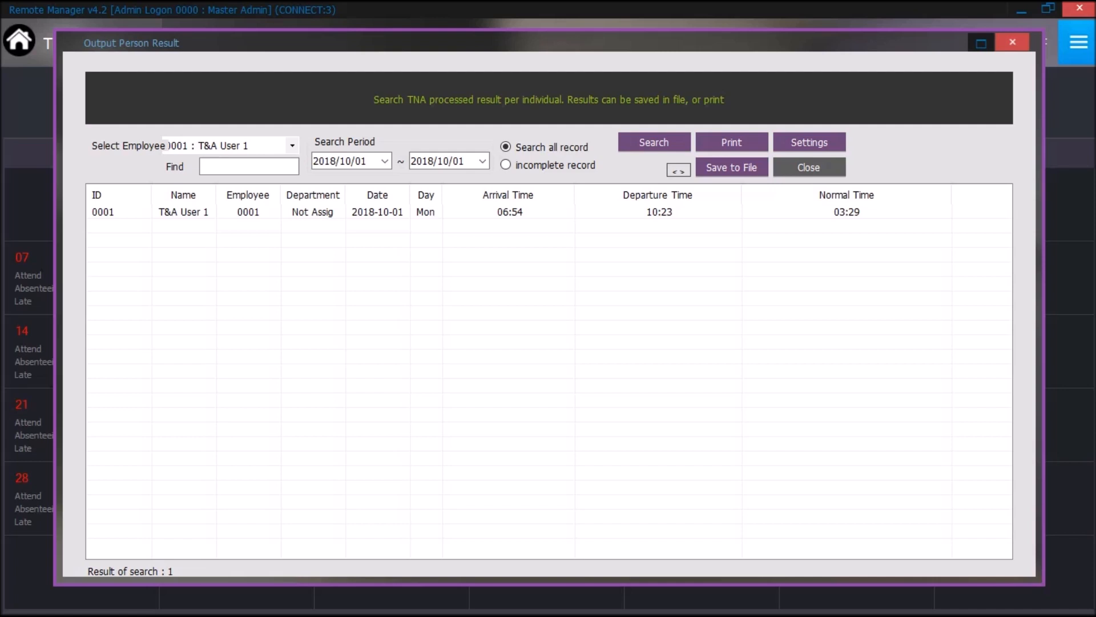
Step: Add Early Departure Time to the person result's columns and run the search again
click(809, 142)
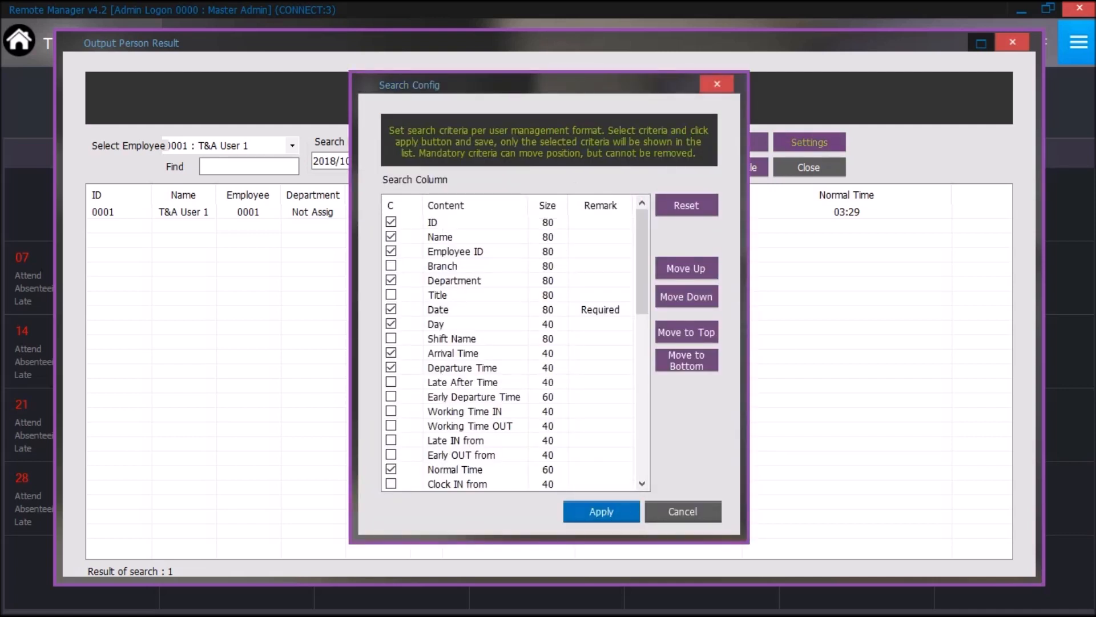
drag(642, 262, 642, 312)
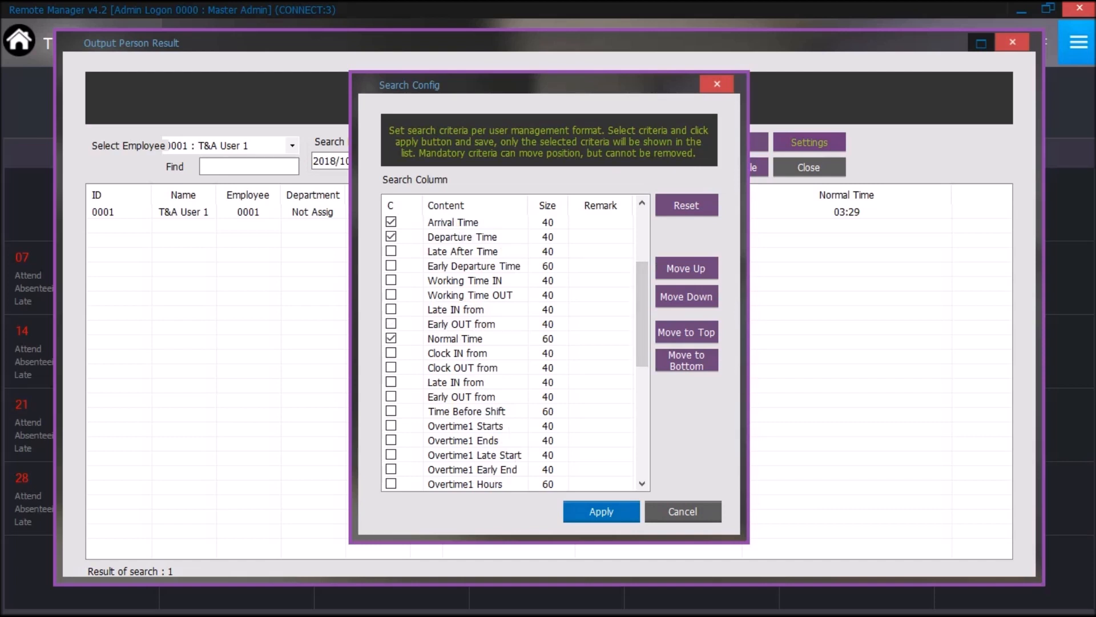
click(391, 265)
click(601, 511)
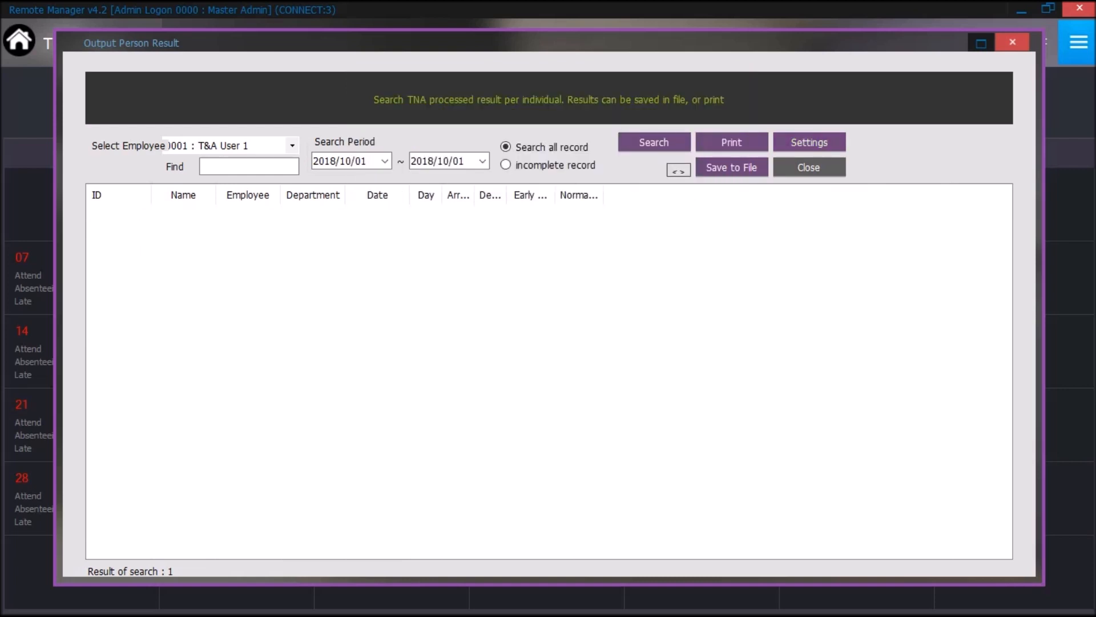
click(654, 143)
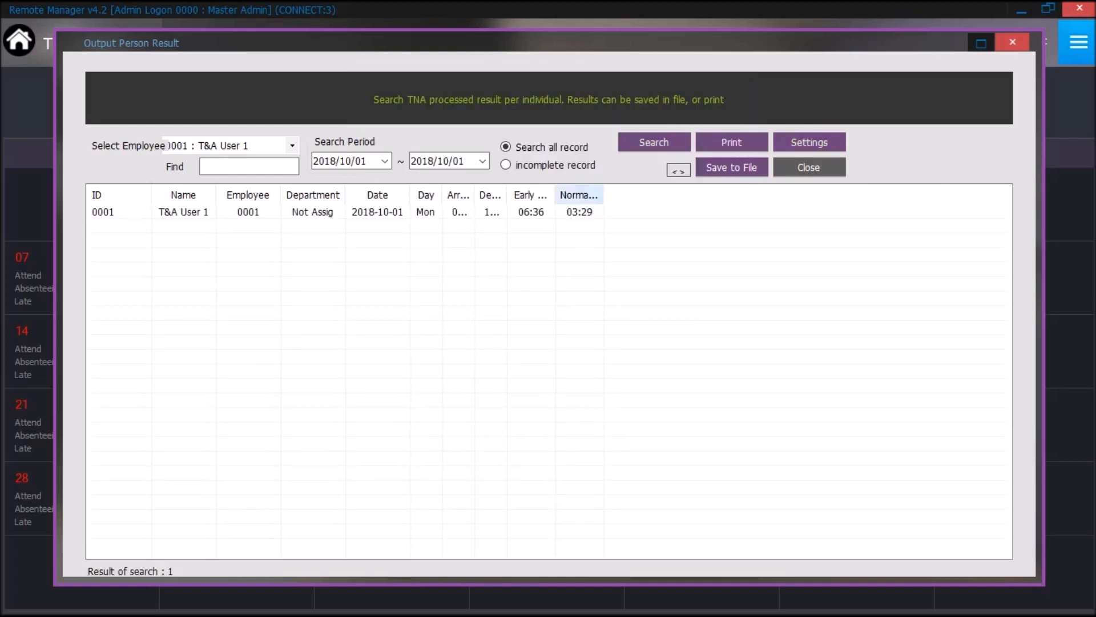
Step: Widen the Arrival, Departure, Early Departure and Normal Time columns to read the record, and close the person result
drag(603, 195, 804, 195)
drag(555, 195, 684, 195)
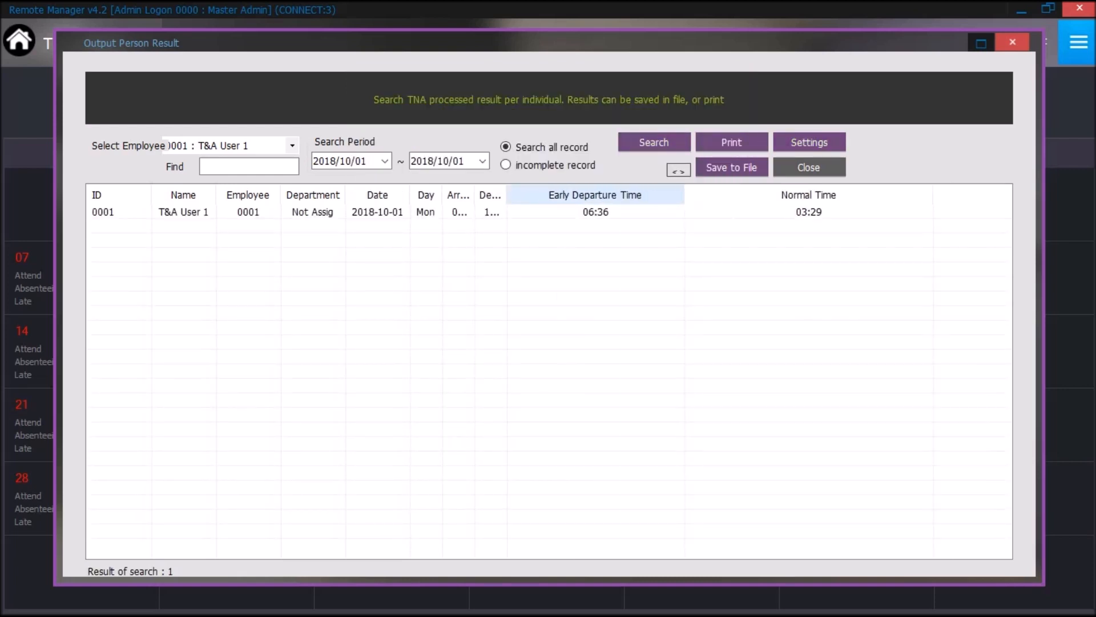
drag(506, 195, 607, 195)
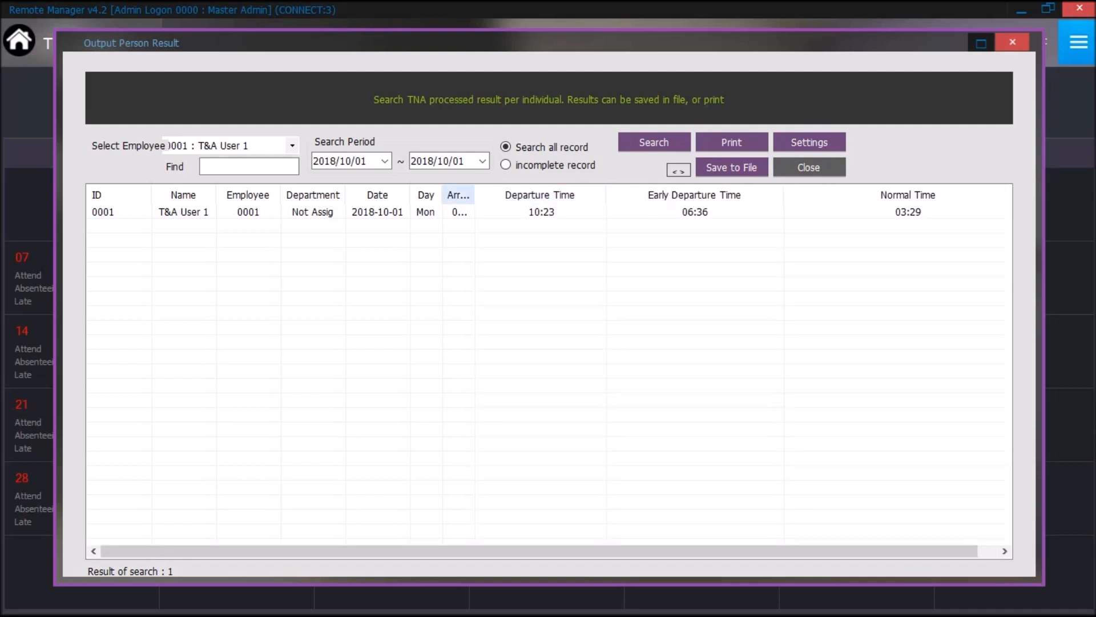
drag(474, 194, 536, 194)
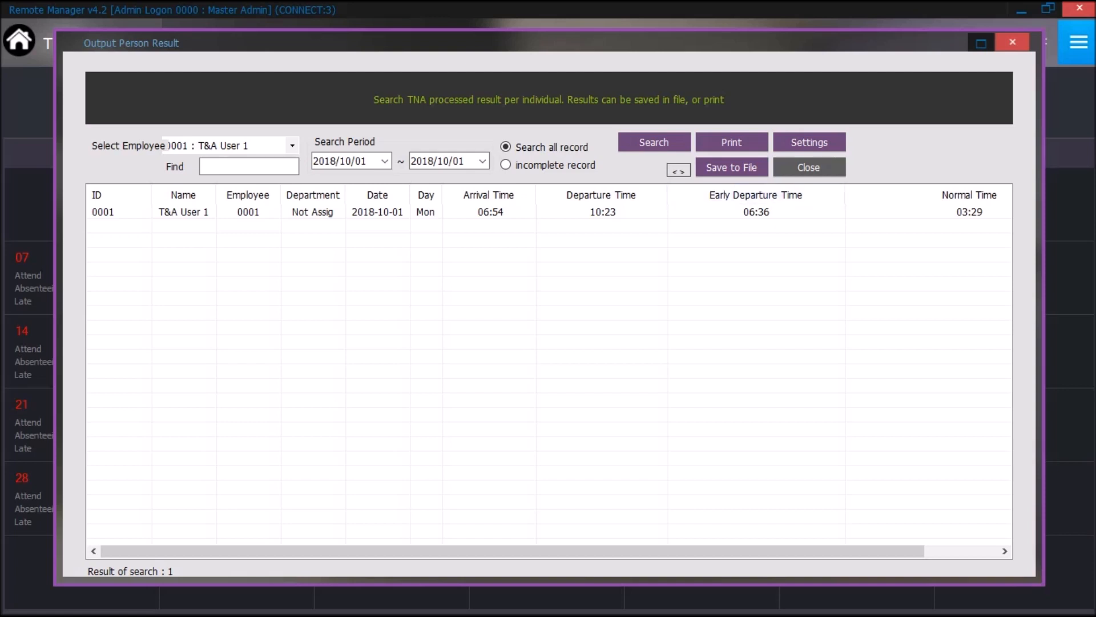
click(808, 167)
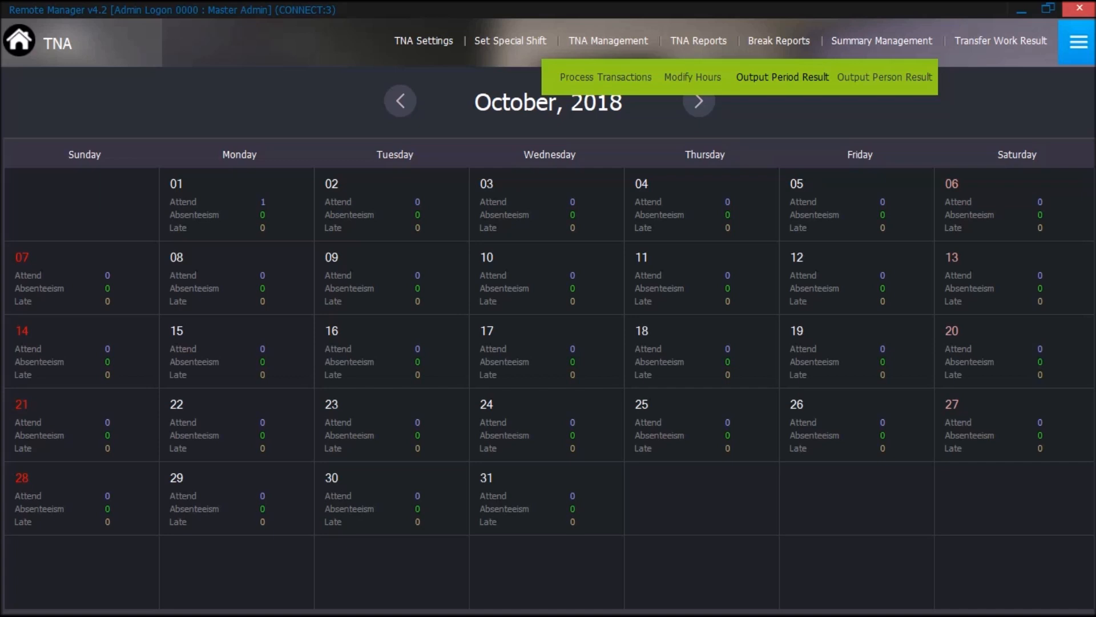
Step: Enable Deduct Break Time in the advanced clocking settings of the shift 01 T&A
mouse_move(424, 41)
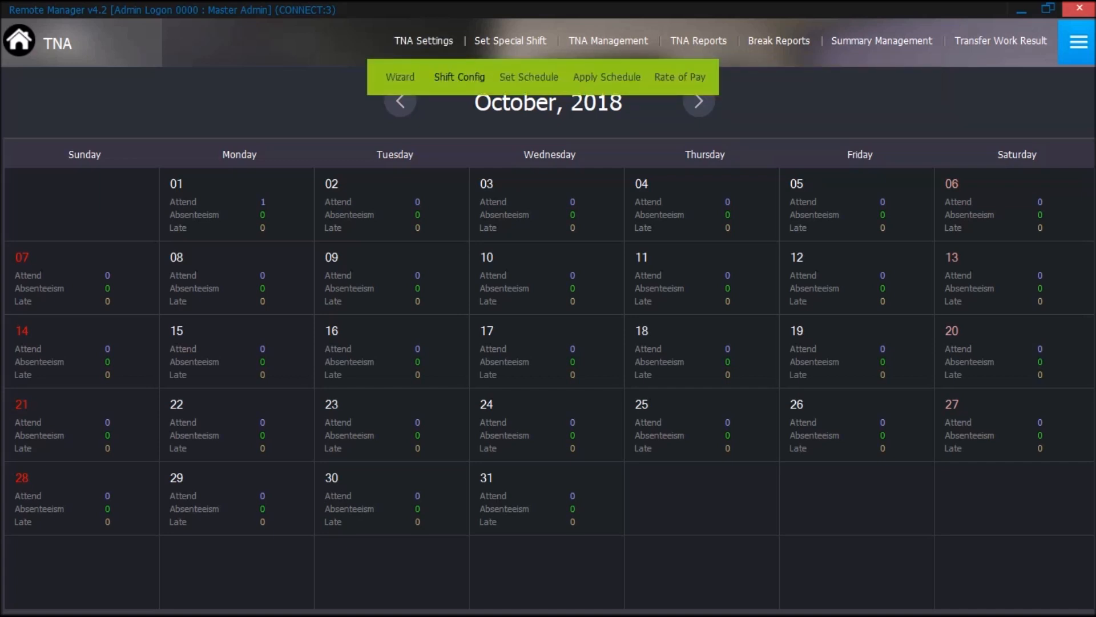
click(459, 76)
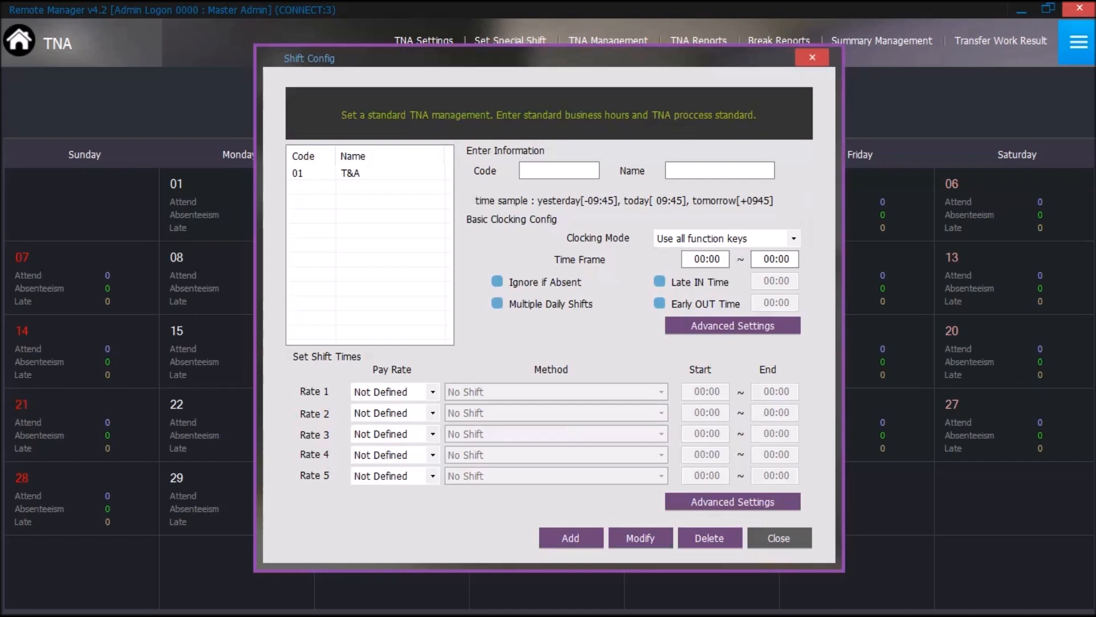
click(350, 173)
click(732, 325)
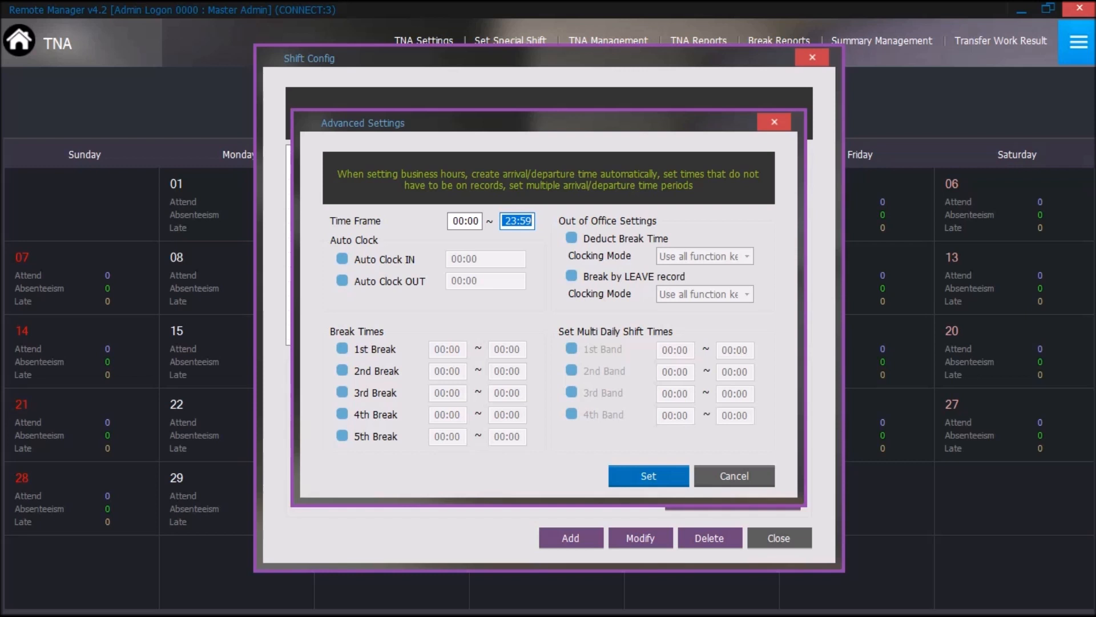
click(571, 237)
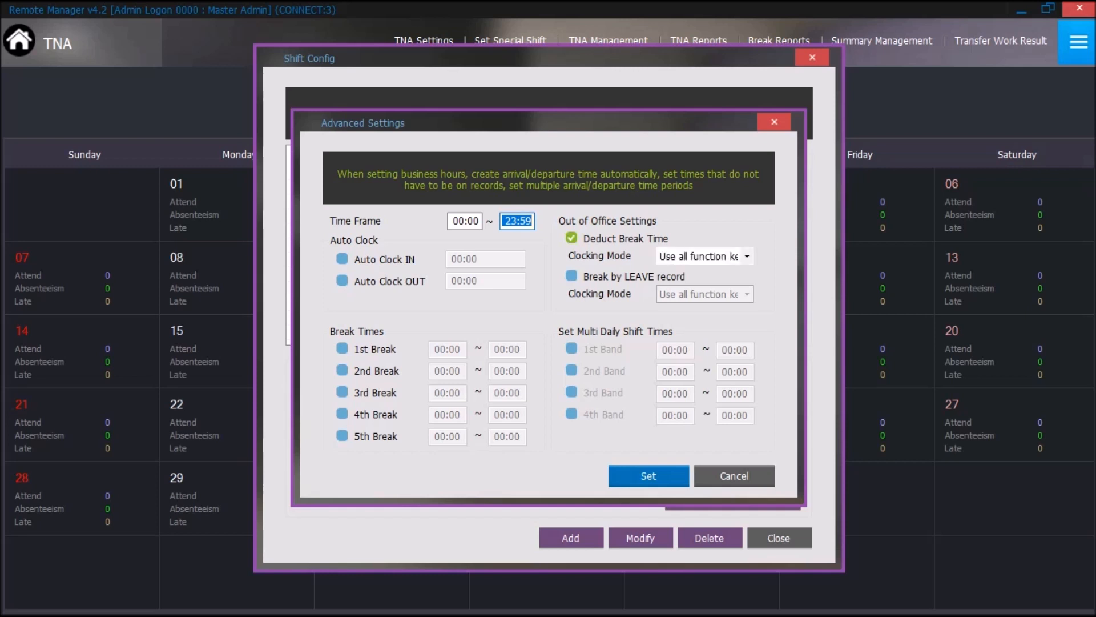
key(Return)
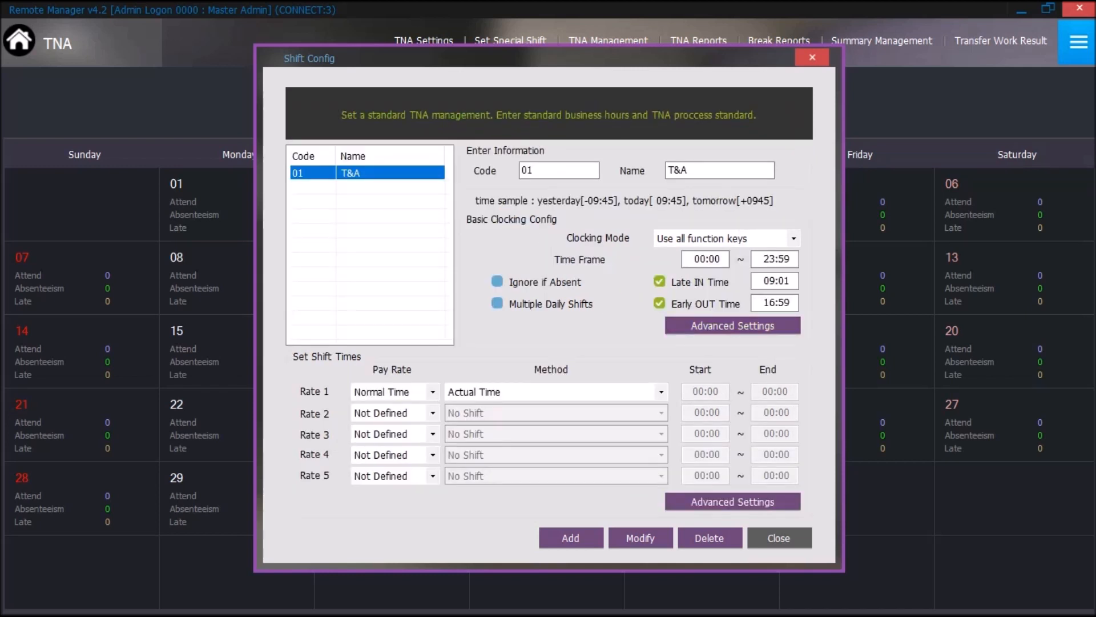
Step: Turn off Late IN Time and Early OUT Time for the T&A shift, save the modification and close the shift configuration
click(660, 281)
click(659, 303)
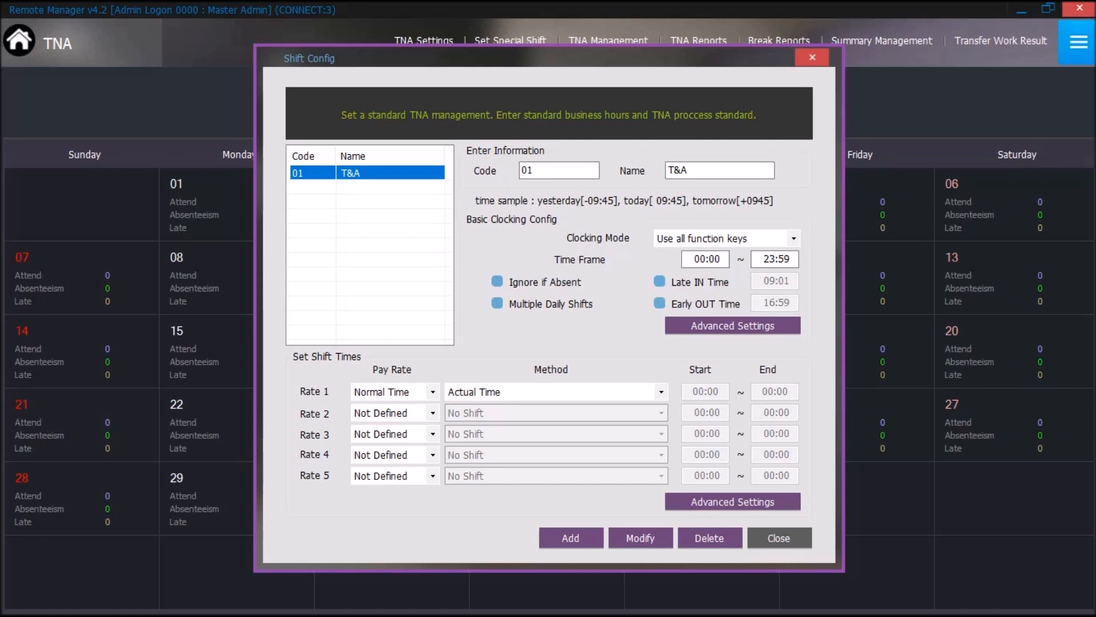
click(640, 537)
key(Return)
key(Escape)
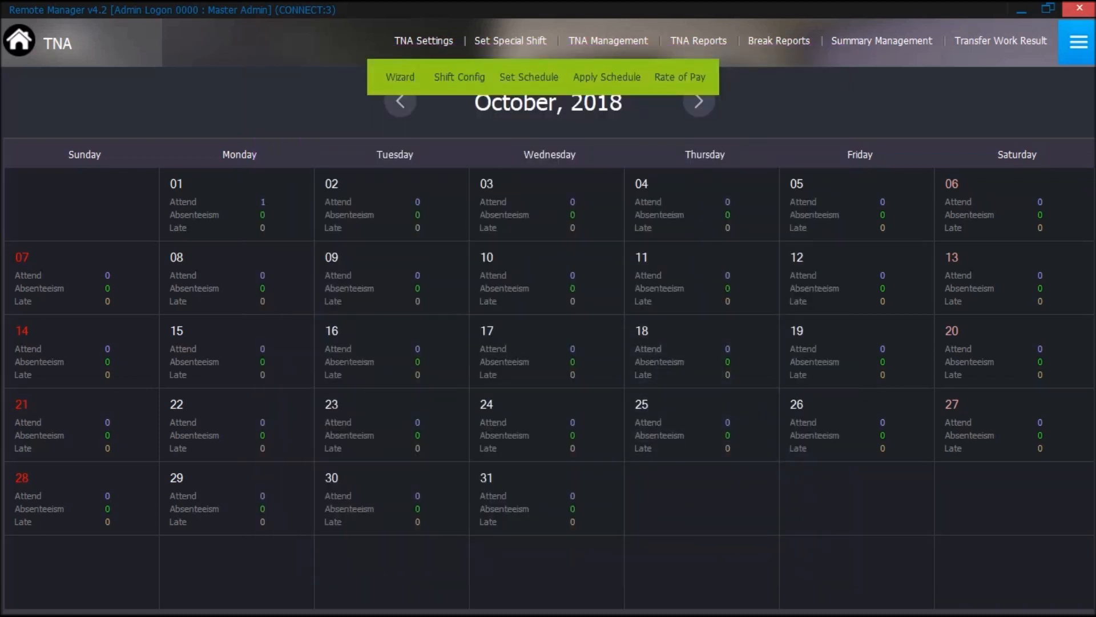
Step: Process the transactions of T&A User 1 again with the end date 2018-10-01 and close the processing window
mouse_move(609, 41)
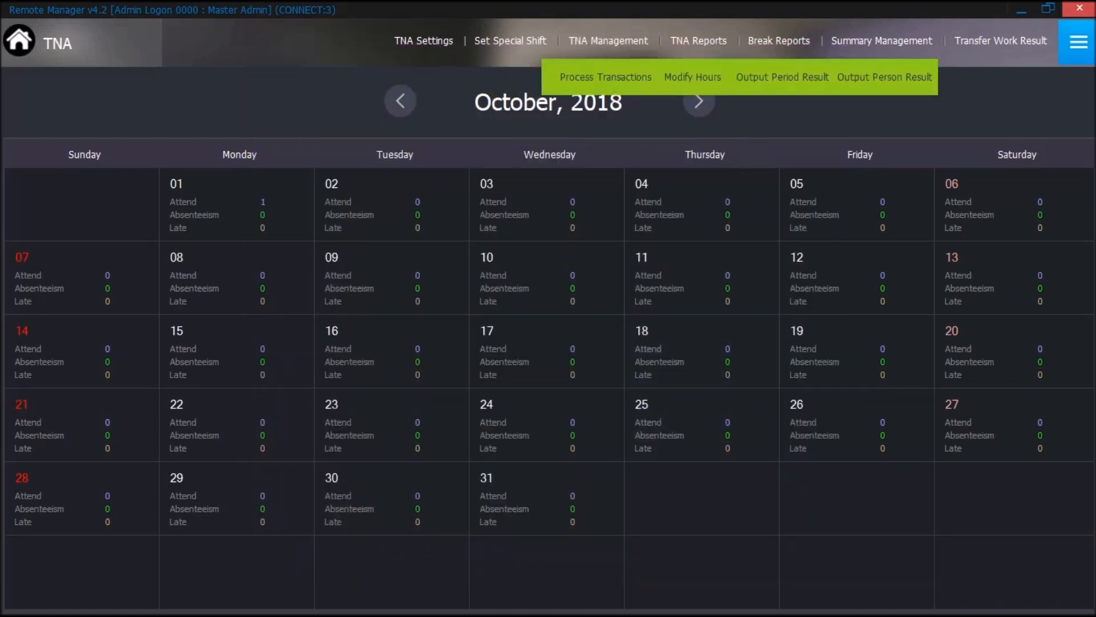
click(606, 77)
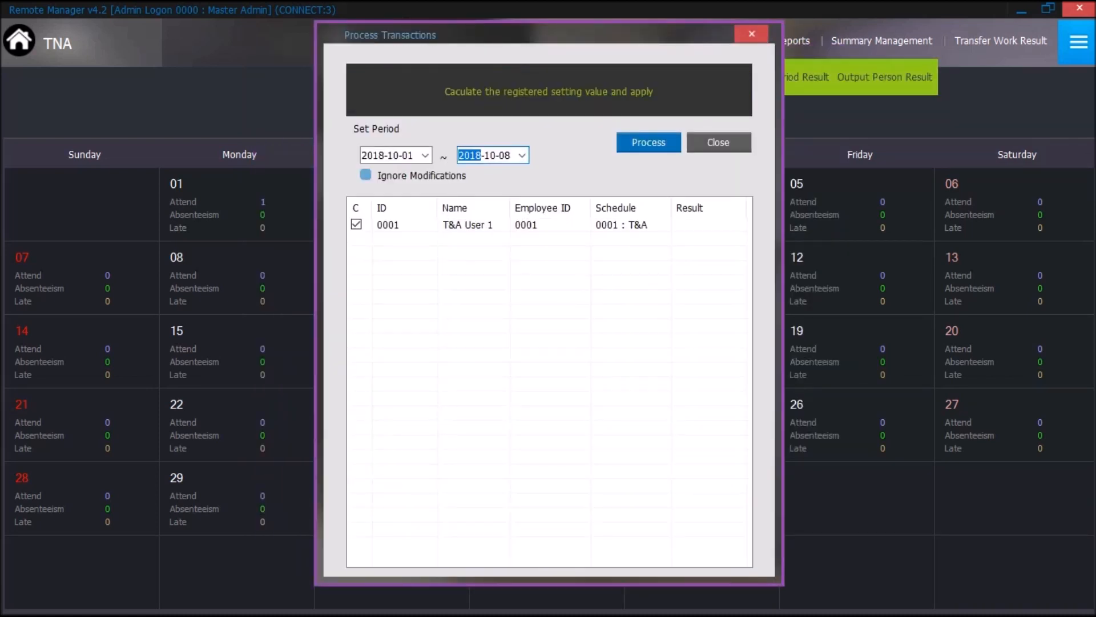
click(522, 155)
click(472, 220)
click(649, 142)
click(662, 333)
click(719, 142)
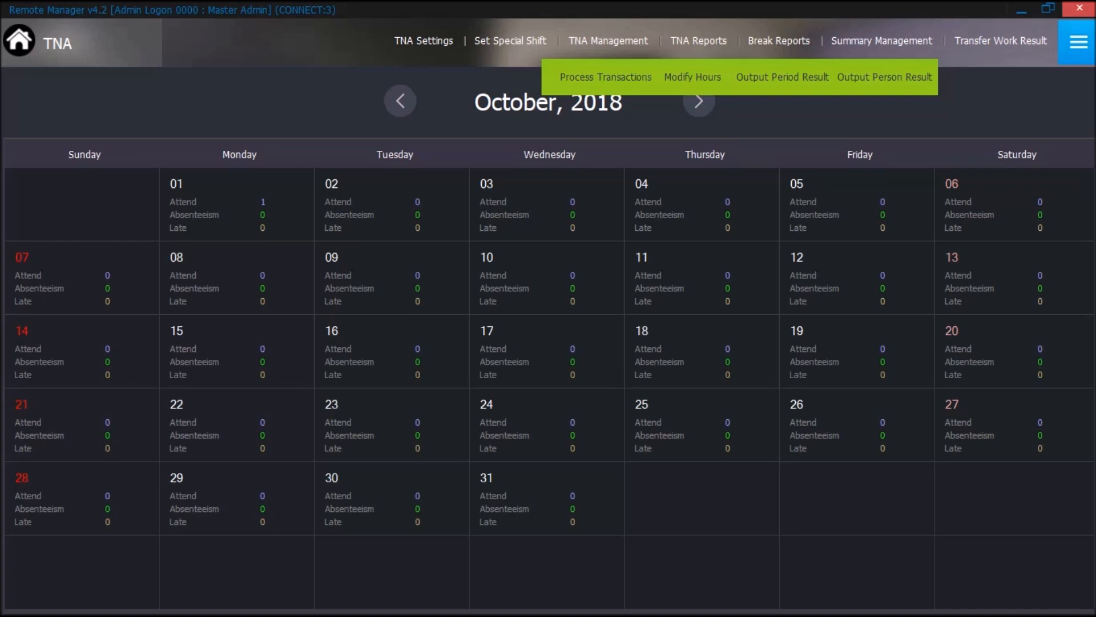
Step: Exclude Branch, Department, Title, Shift Name, Late After Time, Early Departure Time and Time Before Shift from the Output Period Result columns
click(782, 77)
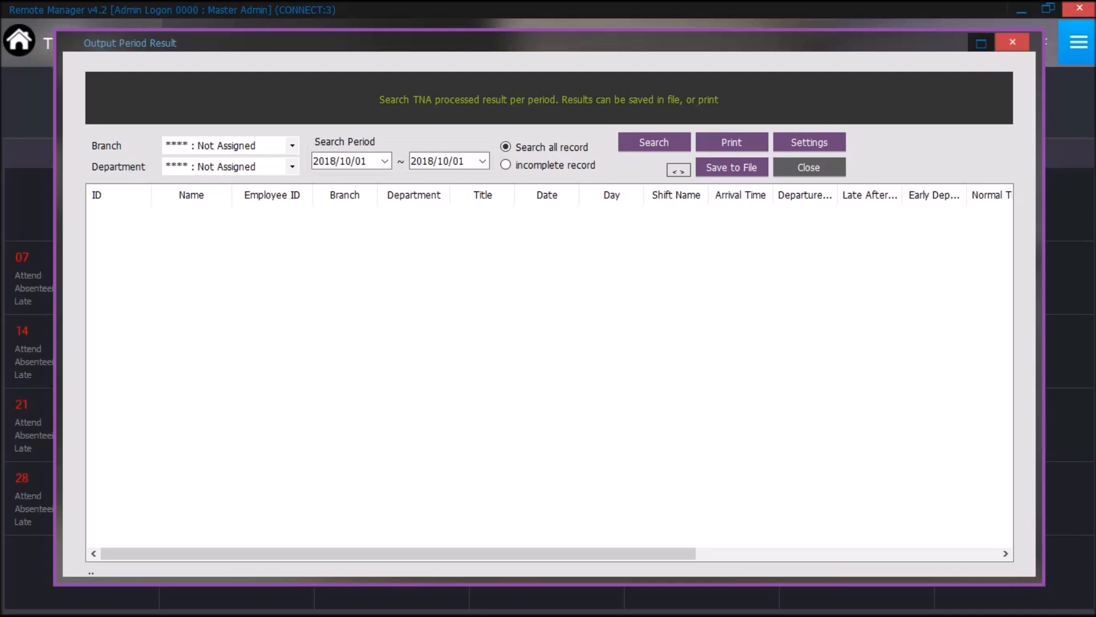
click(809, 142)
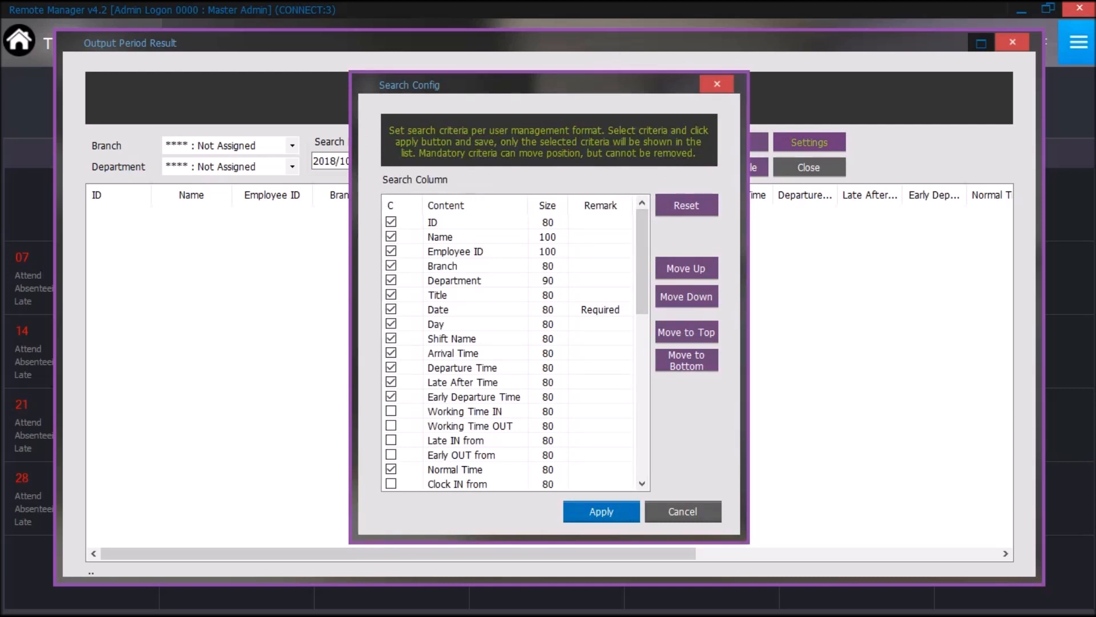
click(391, 279)
click(391, 338)
click(391, 396)
scroll(508, 343, down, 3)
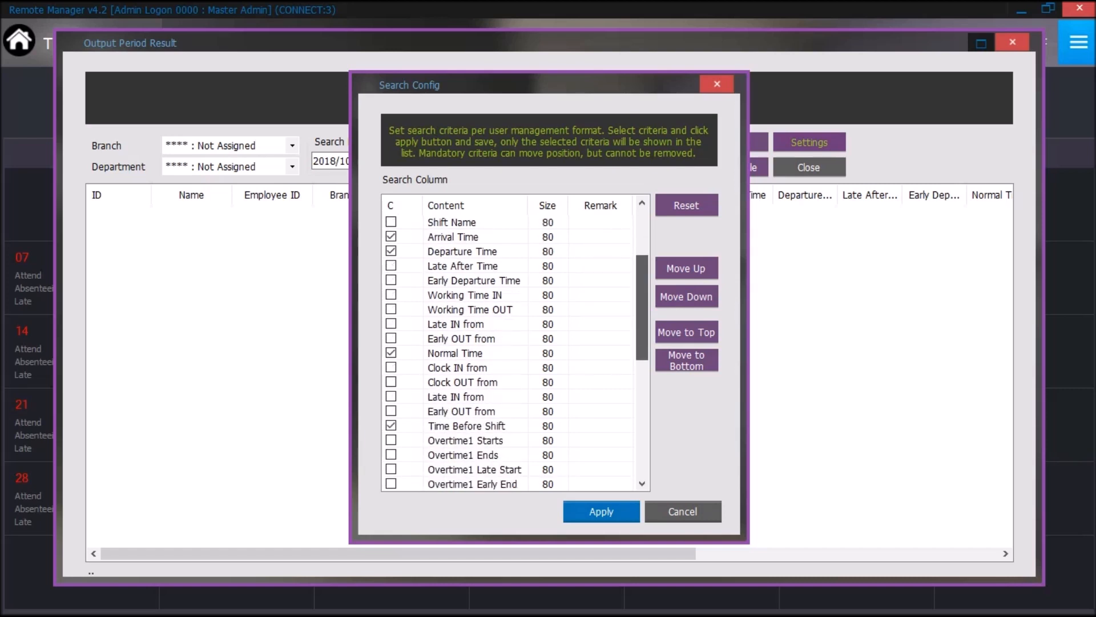
drag(642, 307, 643, 319)
click(392, 396)
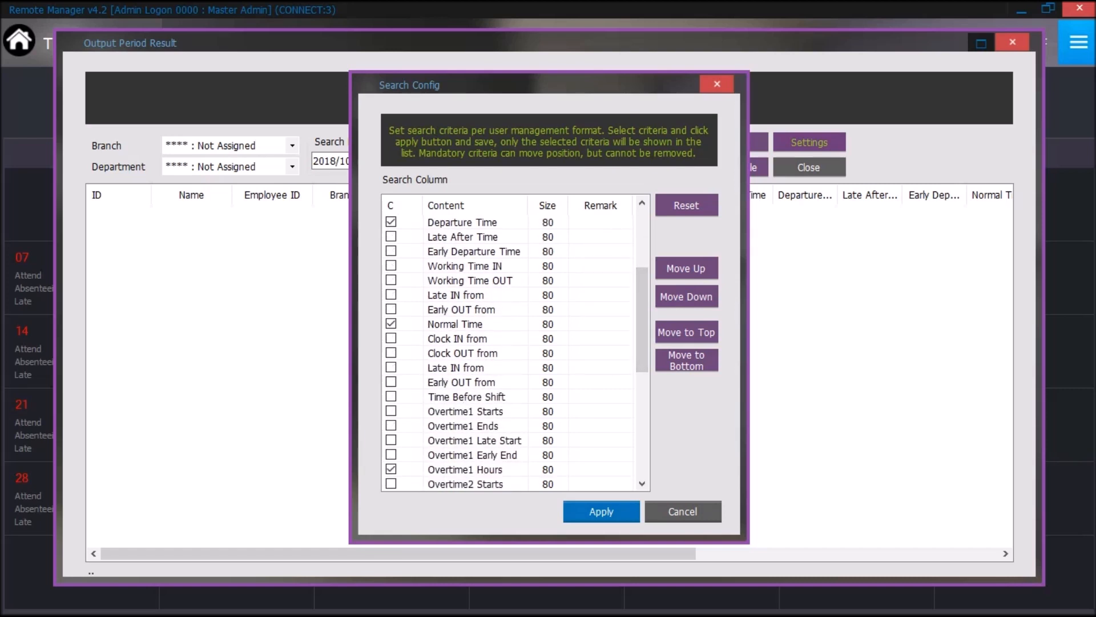
Step: Exclude Overtime1, Overtime2, Overtime3 and Off Day Hours, MONEY and Modify from the columns, then apply the settings and search the period results
drag(642, 320, 643, 400)
click(391, 338)
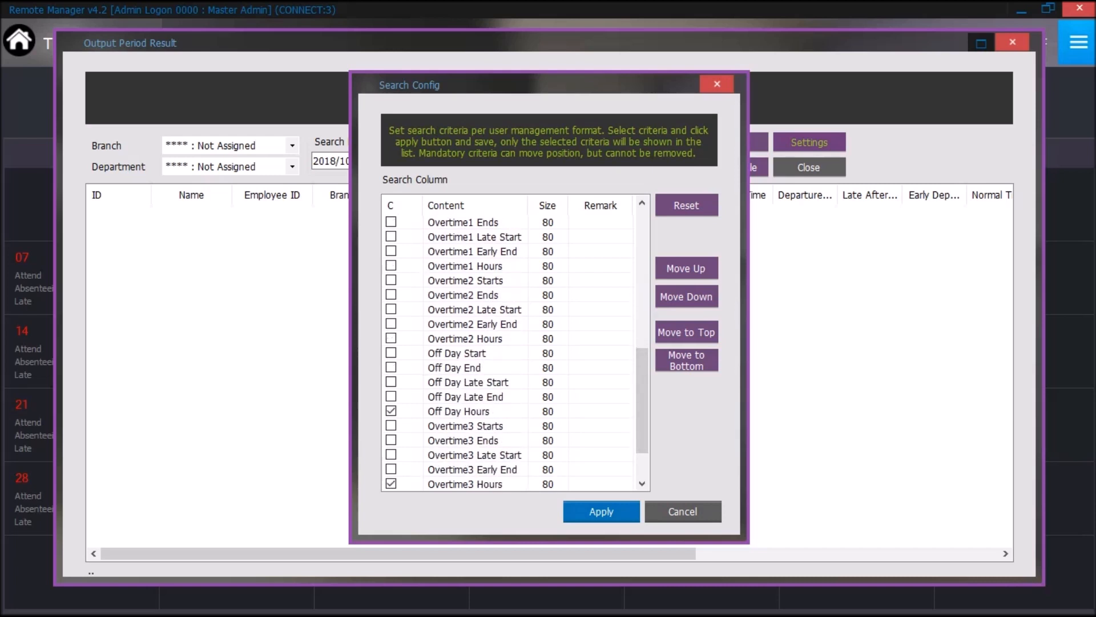
drag(642, 401, 643, 425)
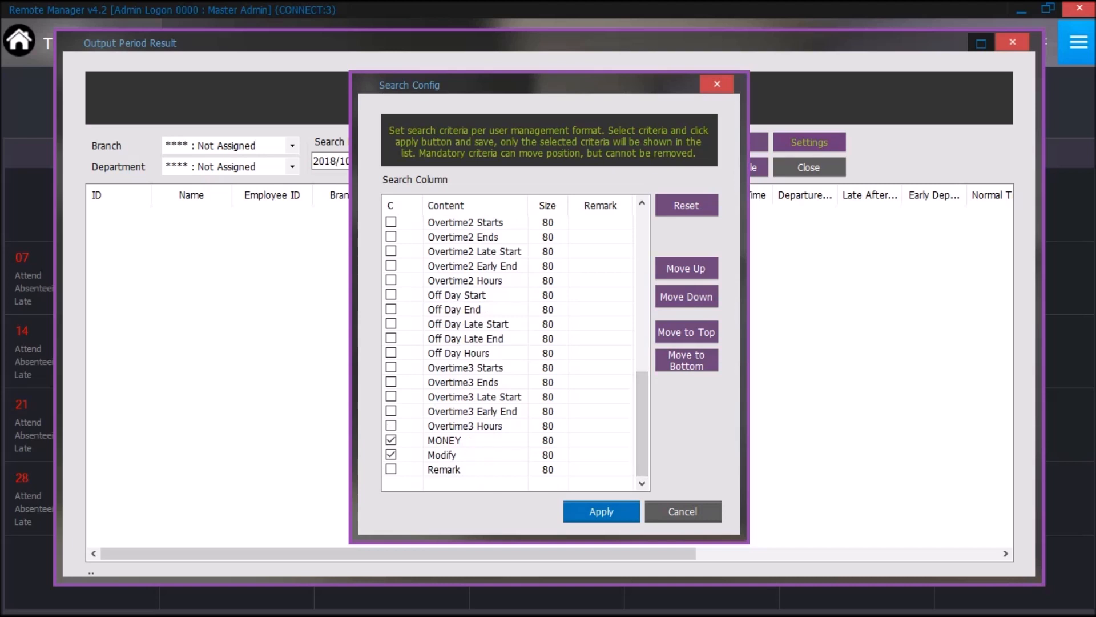
click(391, 454)
click(602, 512)
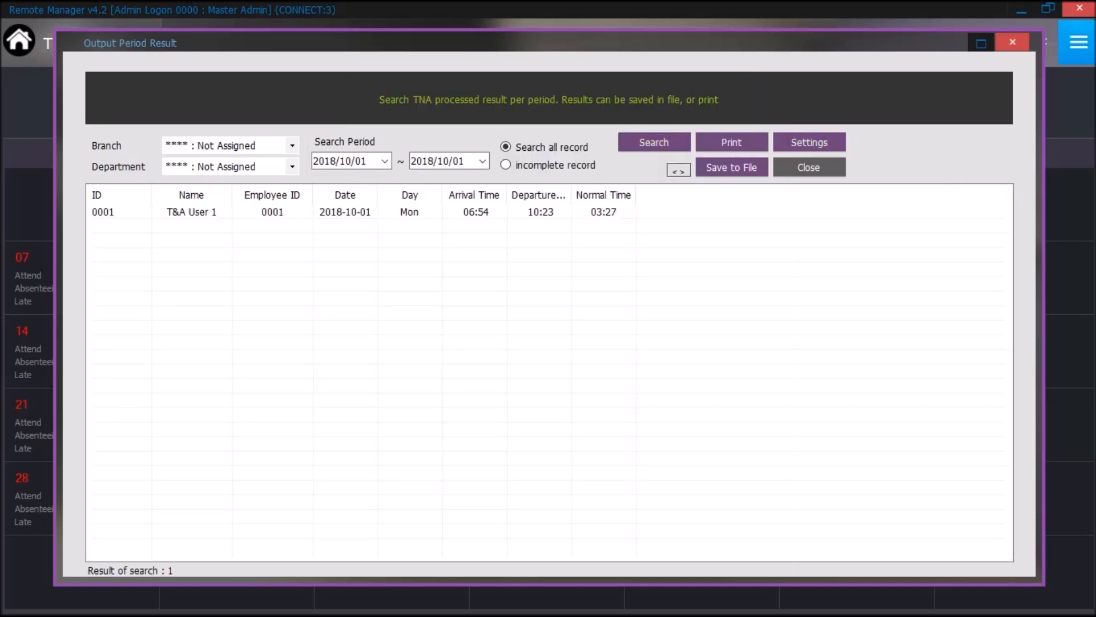
Step: Widen the Normal Time and Departure Time columns of the period result to read their full contents
drag(636, 195, 734, 195)
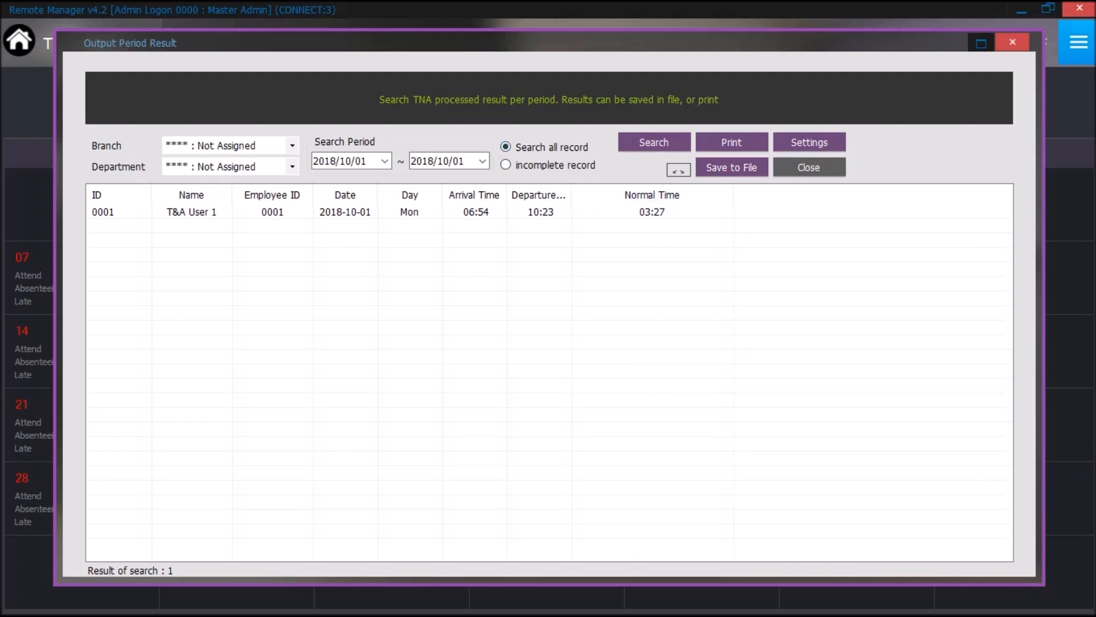
drag(572, 195, 634, 195)
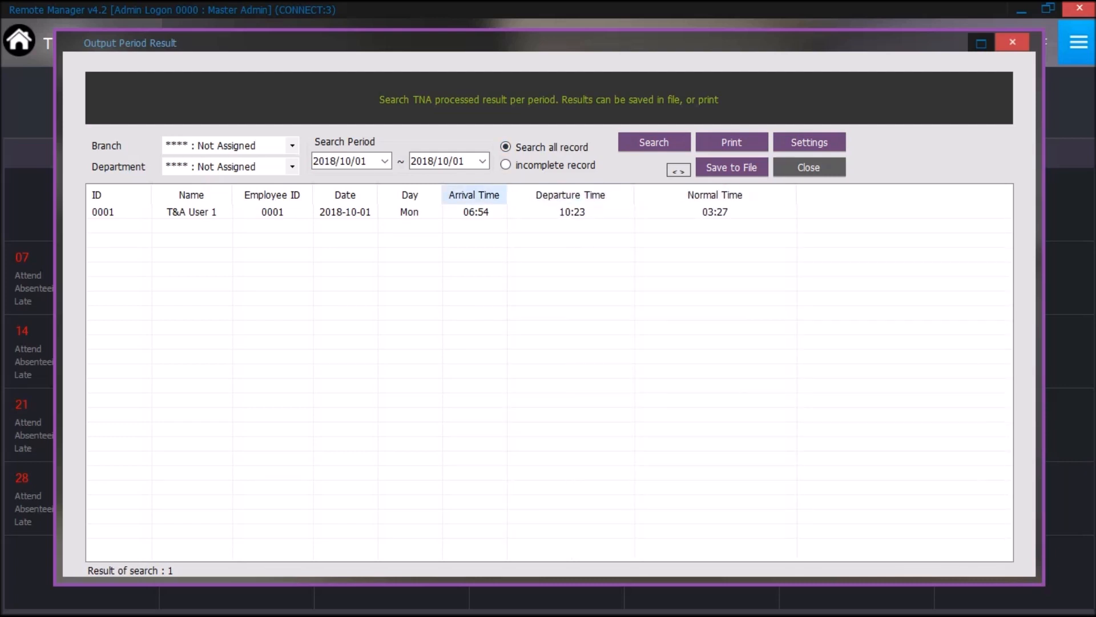
Step: Widen the Arrival Time column of the period result and close the result window
drag(506, 195, 570, 195)
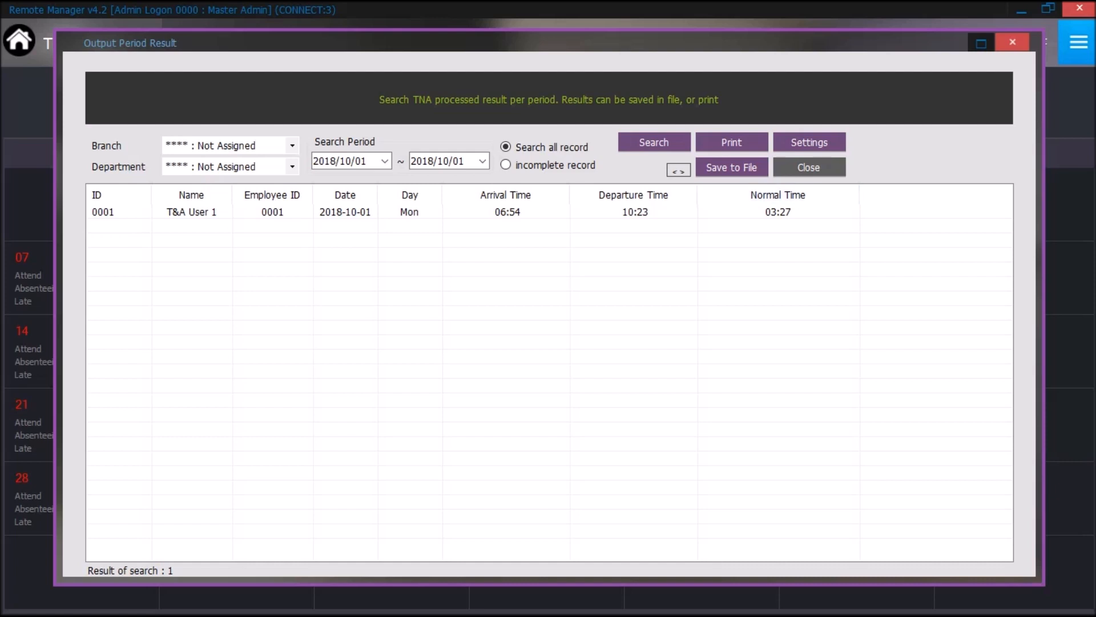
click(809, 167)
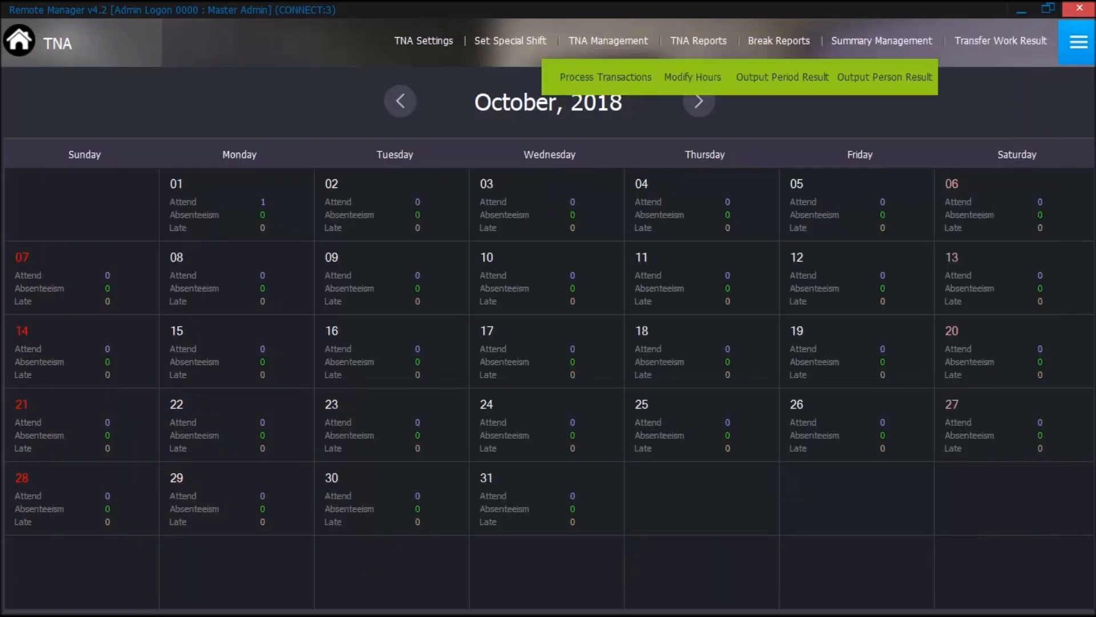
Step: Search the break reports for 2018/10/01, widen the Break Duration and end break time columns to read them, and close the report
click(779, 41)
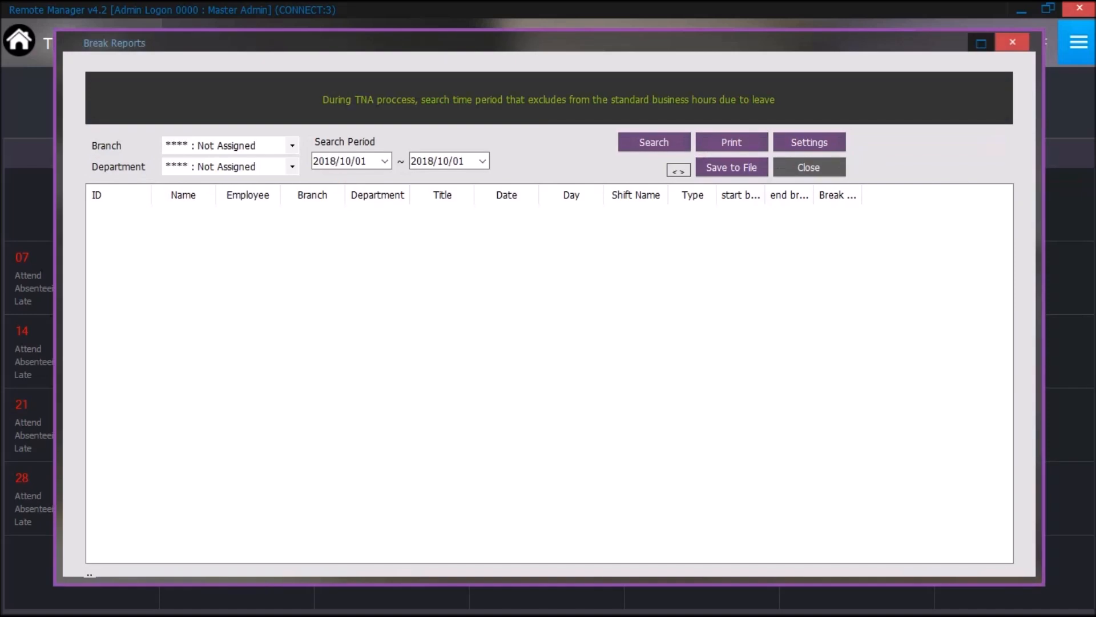
click(654, 143)
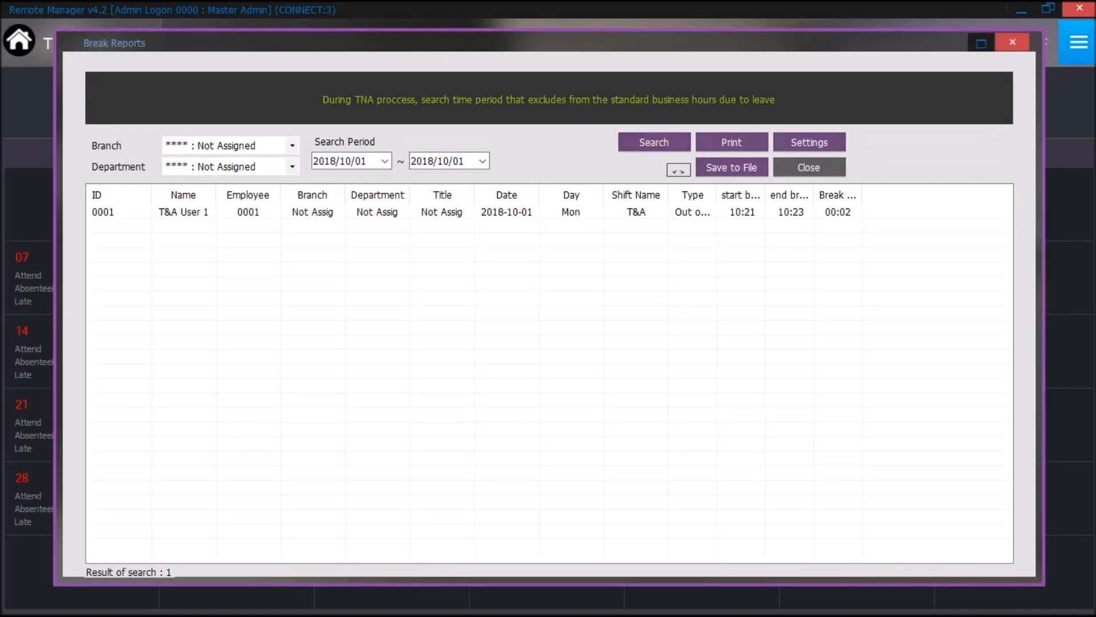
drag(863, 195, 947, 195)
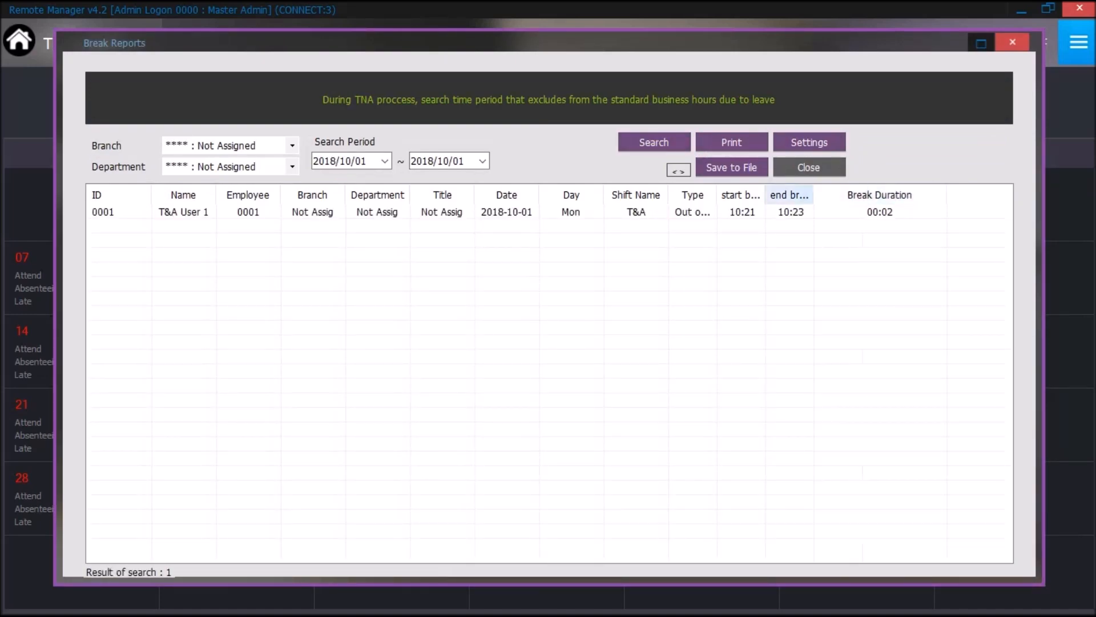
drag(813, 195, 852, 195)
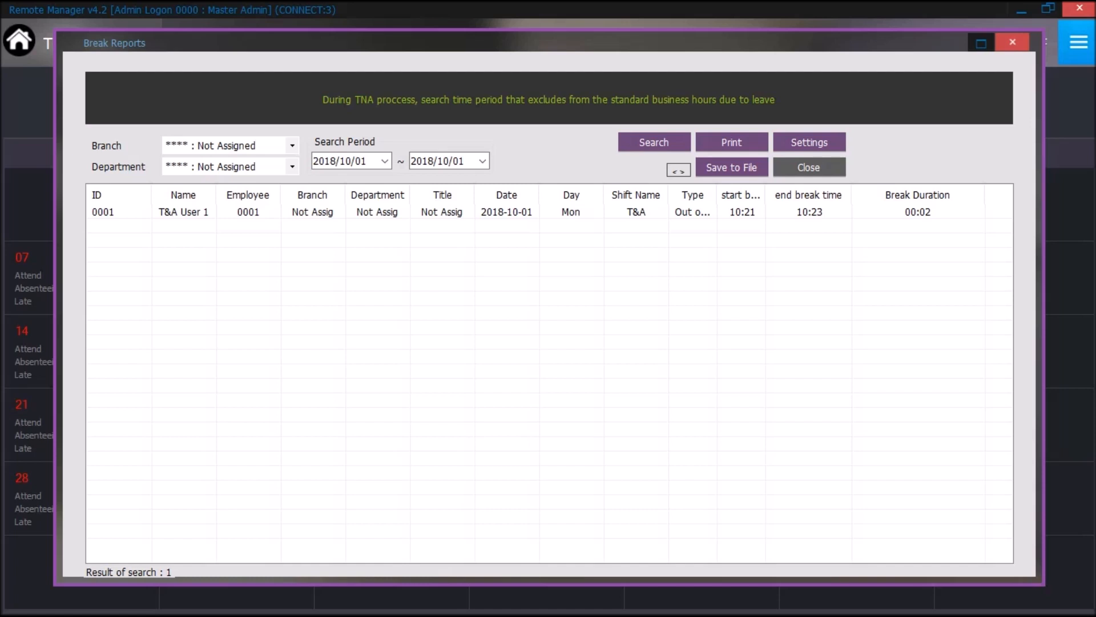
click(809, 170)
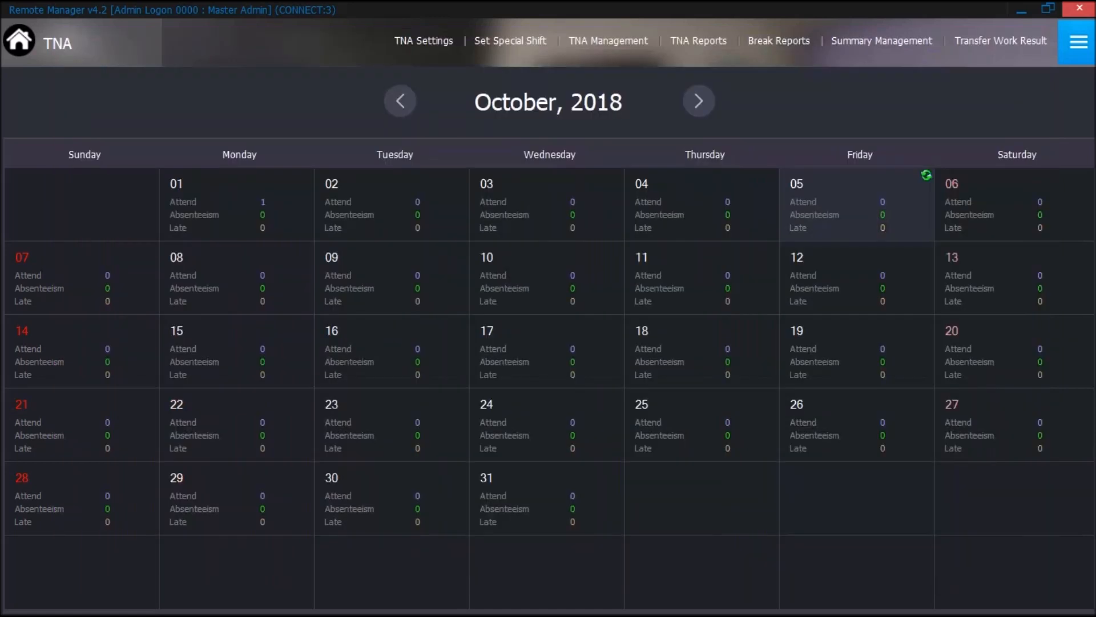
Step: Turn off Deduct Break Time in the clocking advanced settings of the T&A shift
mouse_move(424, 41)
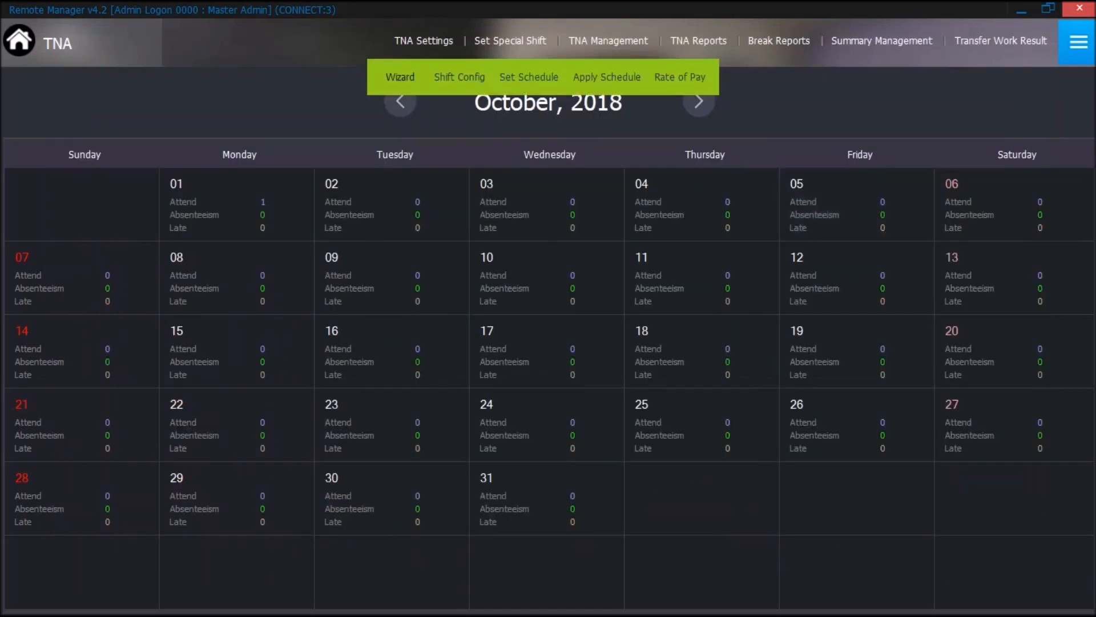
click(459, 77)
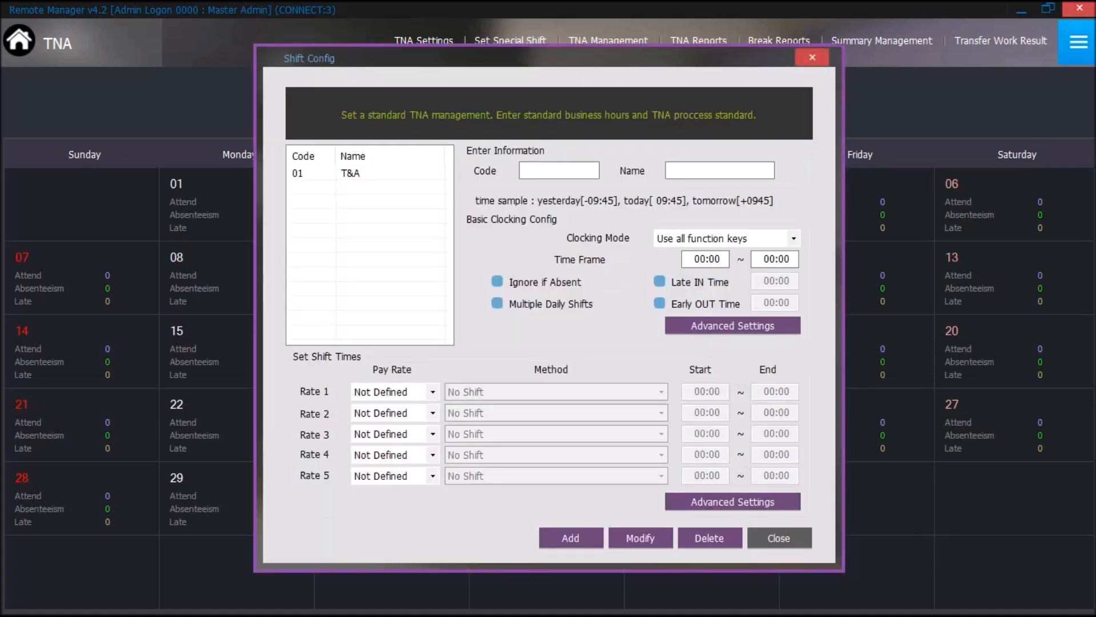
click(351, 173)
click(732, 325)
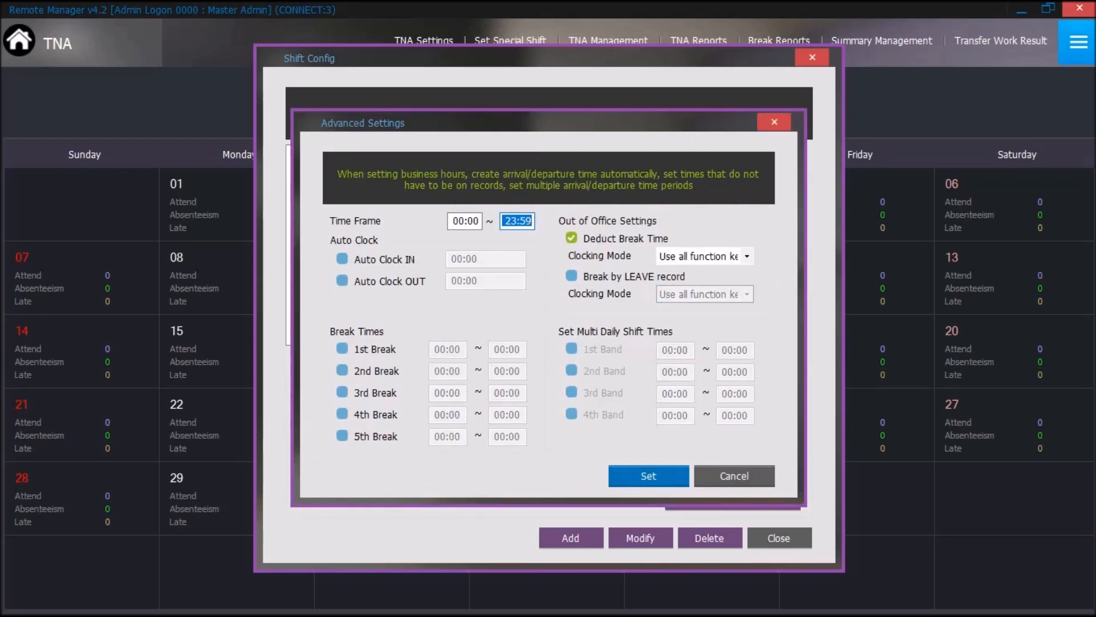
click(571, 238)
Step: Enable the 1st Break from 09:00 to 10:00, apply it, and save the modified T&A shift
click(342, 348)
mouse_move(435, 349)
mouse_down()
mouse_move(462, 350)
mouse_move(440, 349)
mouse_up()
text(9)
drag(494, 349, 506, 349)
text(10)
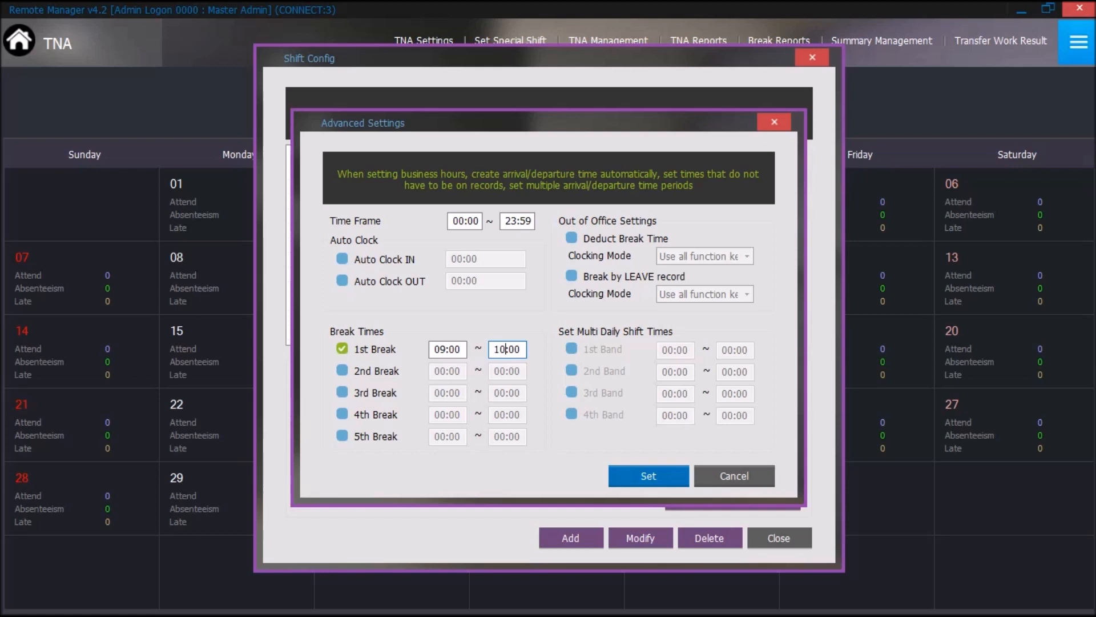
click(649, 475)
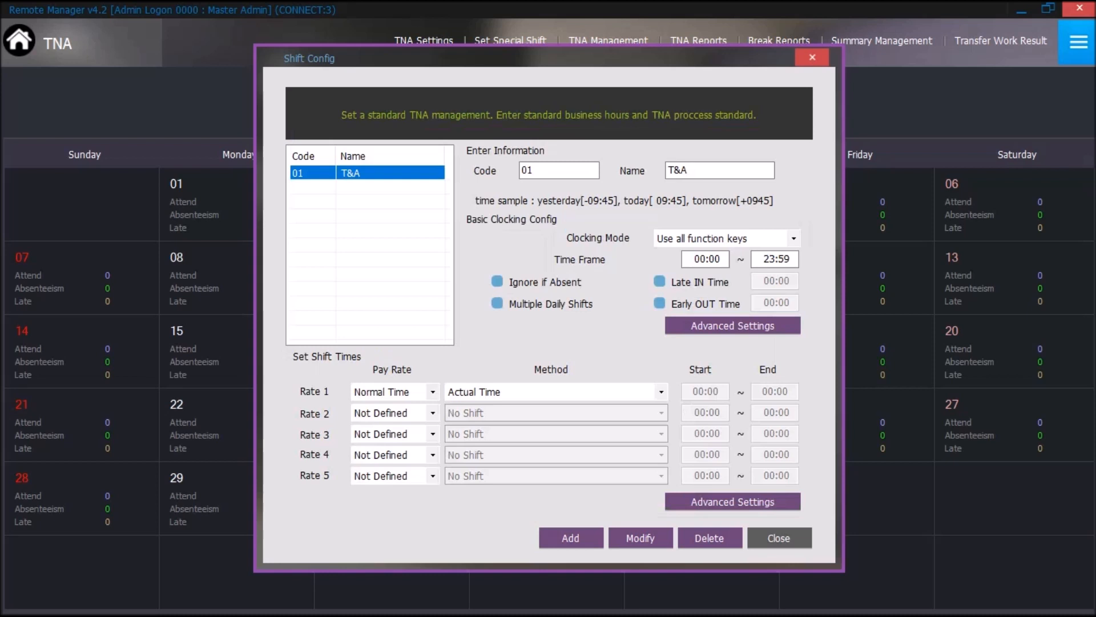
click(641, 538)
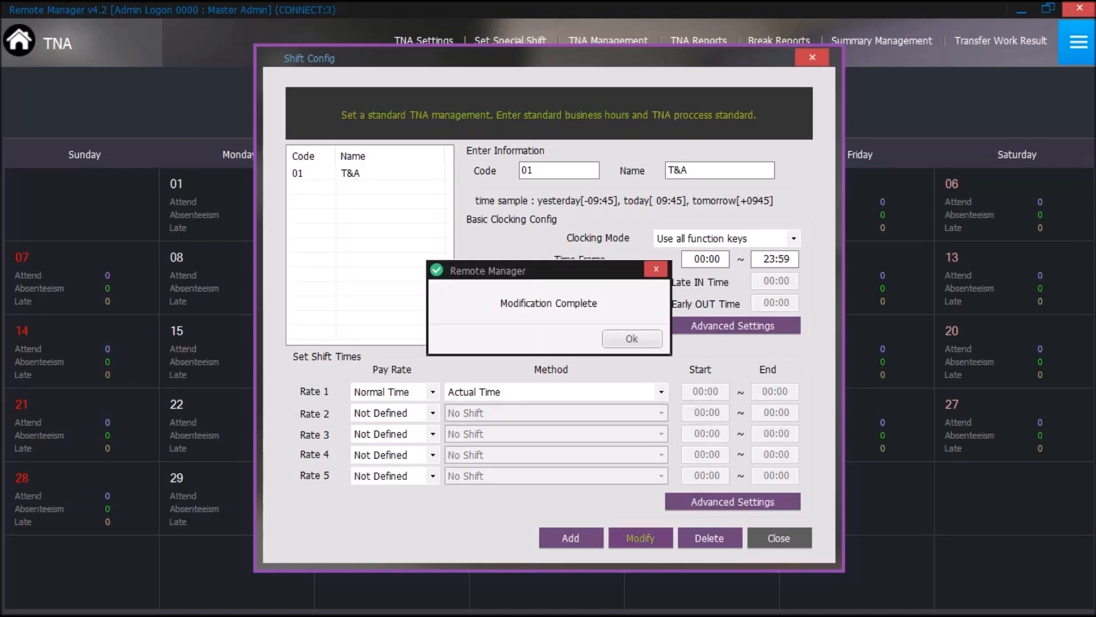
click(631, 340)
click(780, 538)
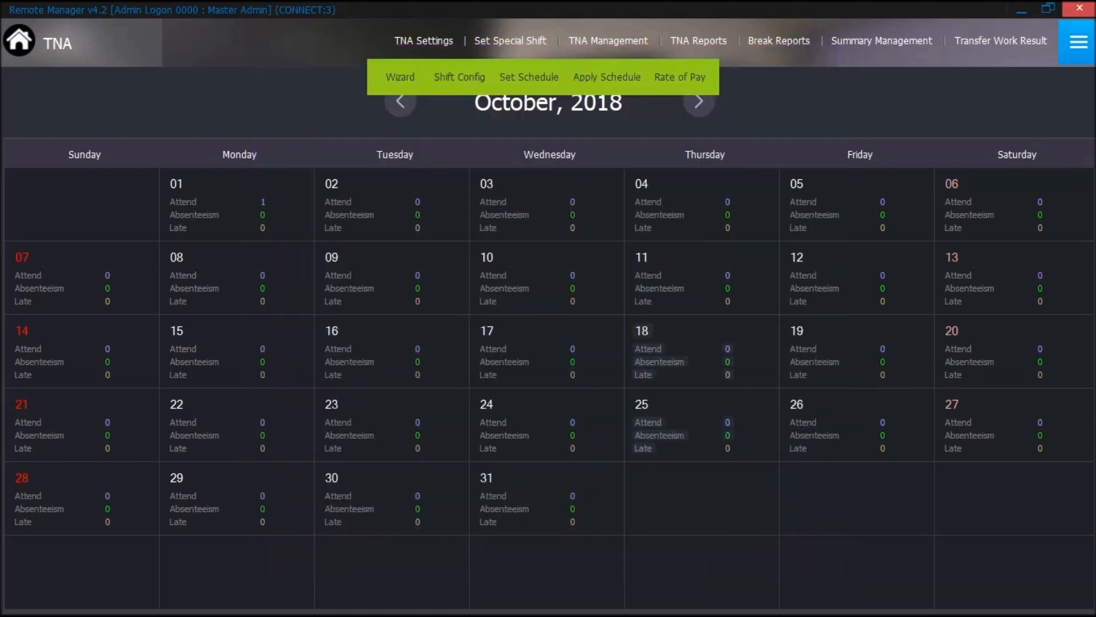
Step: Process the transactions of T&A User 1 for the period 2018-10-01 to 2018-10-01 and close the processing window
mouse_move(609, 41)
click(607, 77)
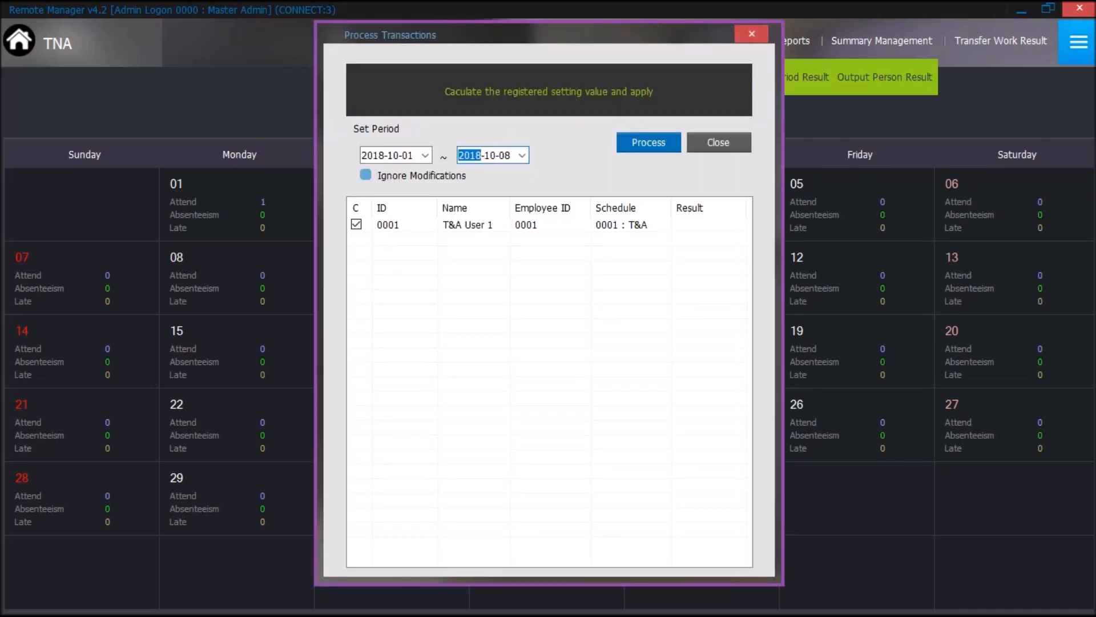
click(649, 142)
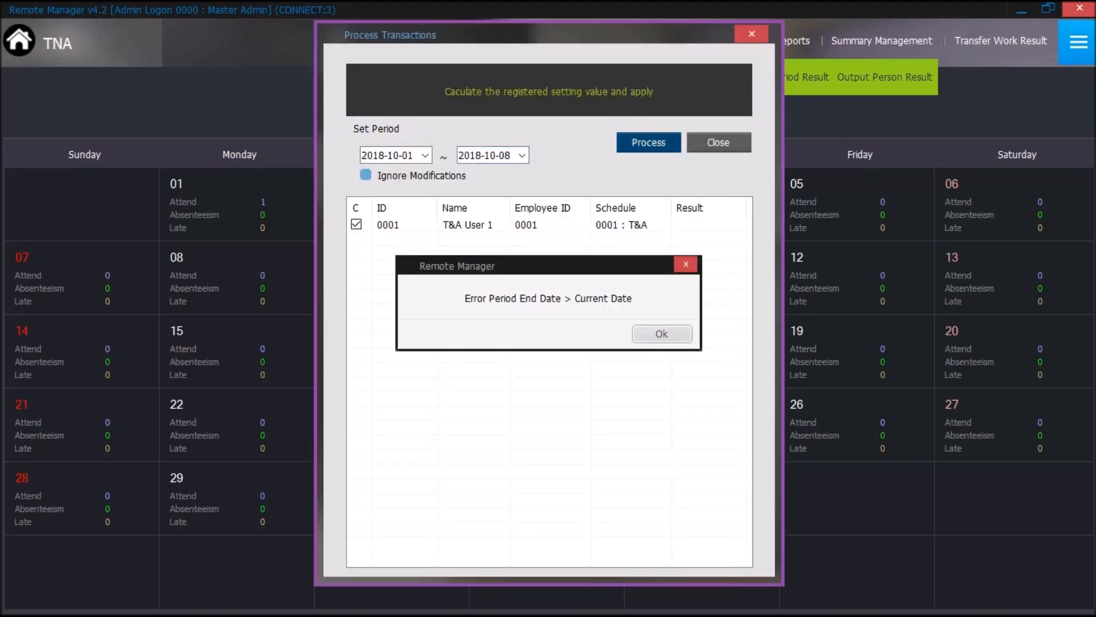
click(662, 334)
click(522, 155)
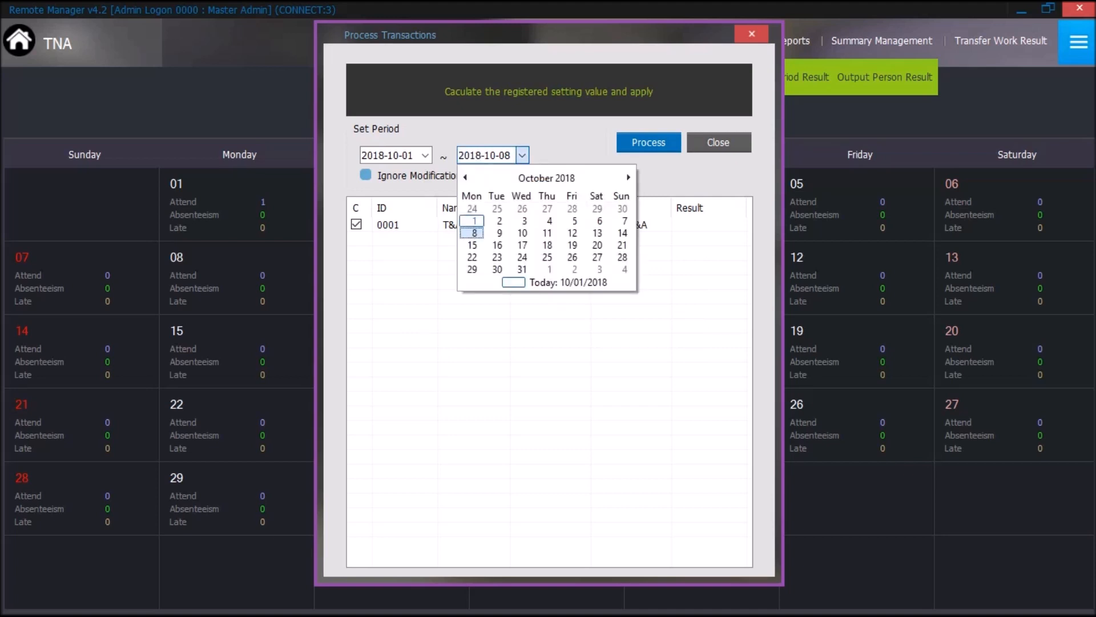
key(Up)
key(Up)
key(Return)
click(522, 155)
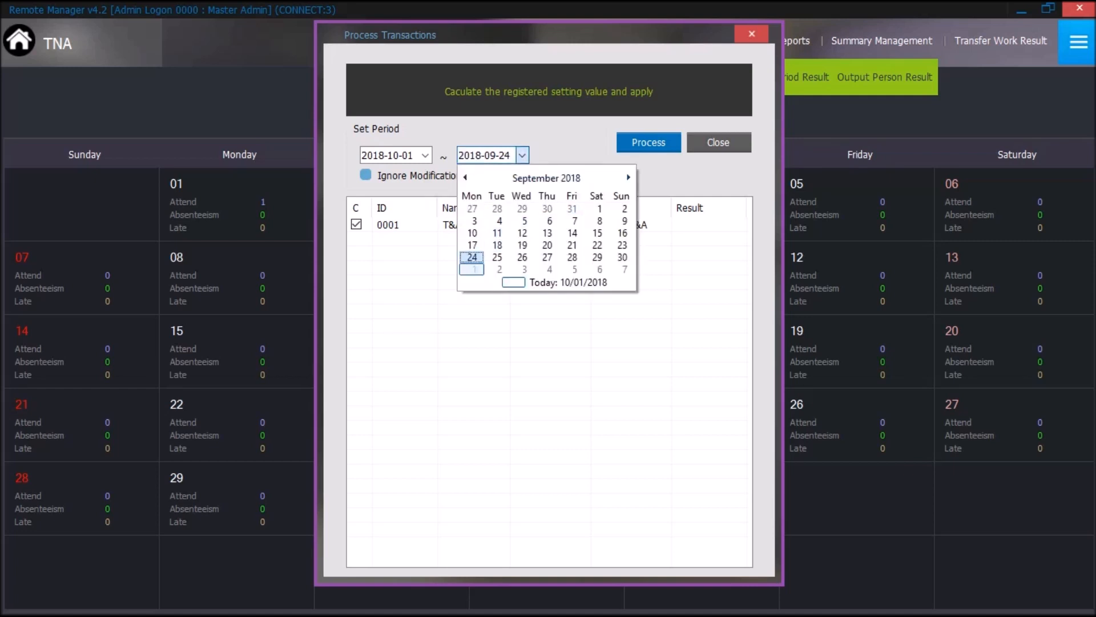
click(472, 269)
click(648, 142)
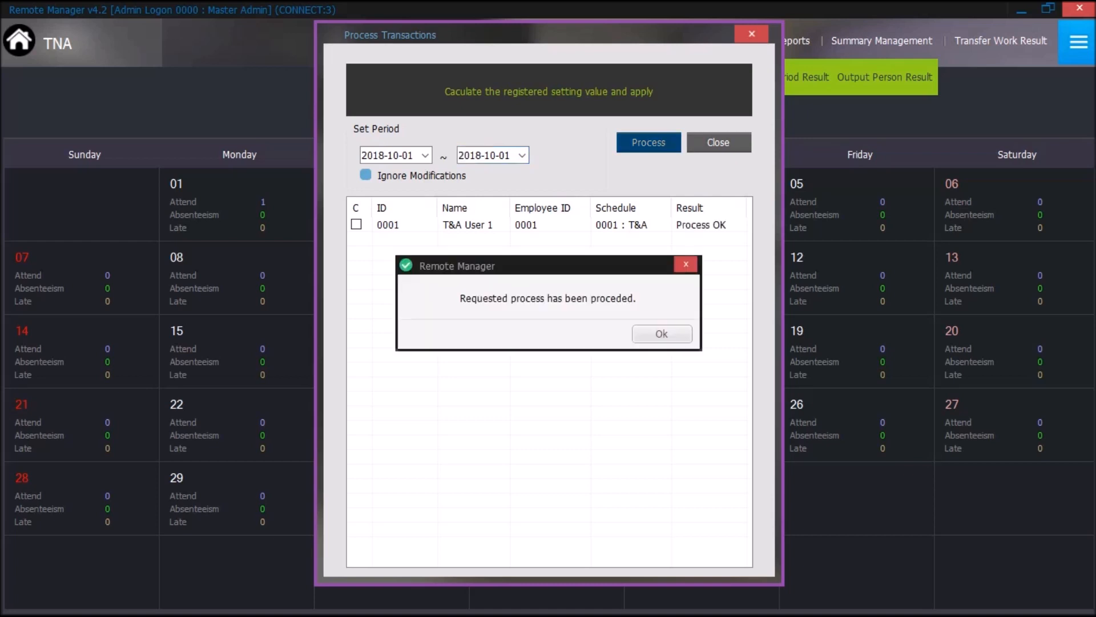
click(662, 334)
click(718, 142)
Step: Search the period results for 2018/10/01 to review the recalculated Normal Time, and close the result window
click(782, 77)
click(654, 142)
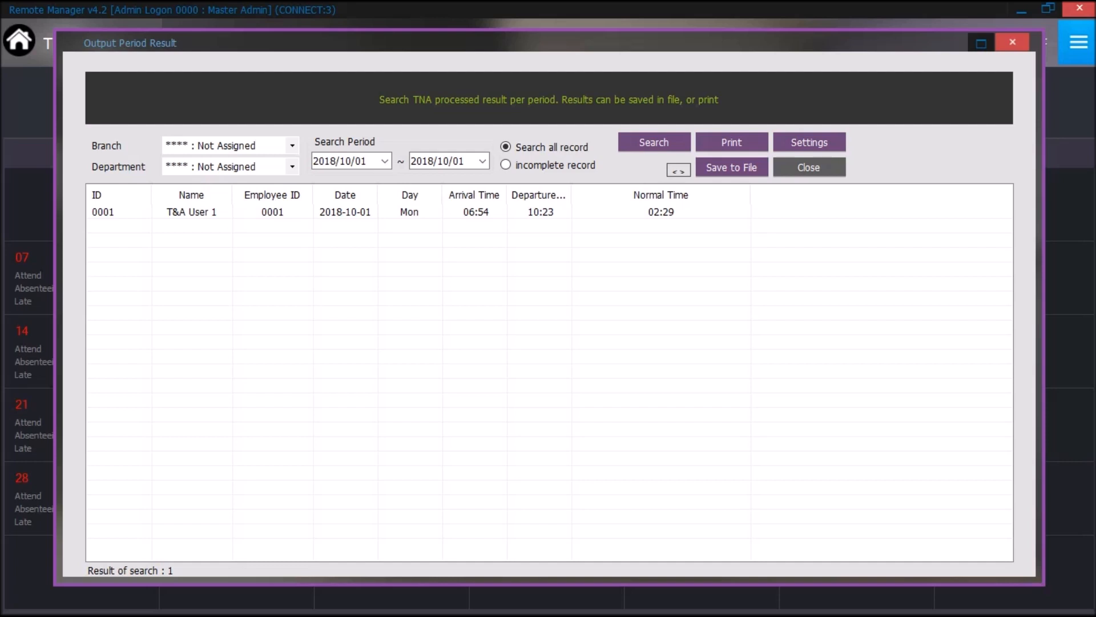
click(808, 166)
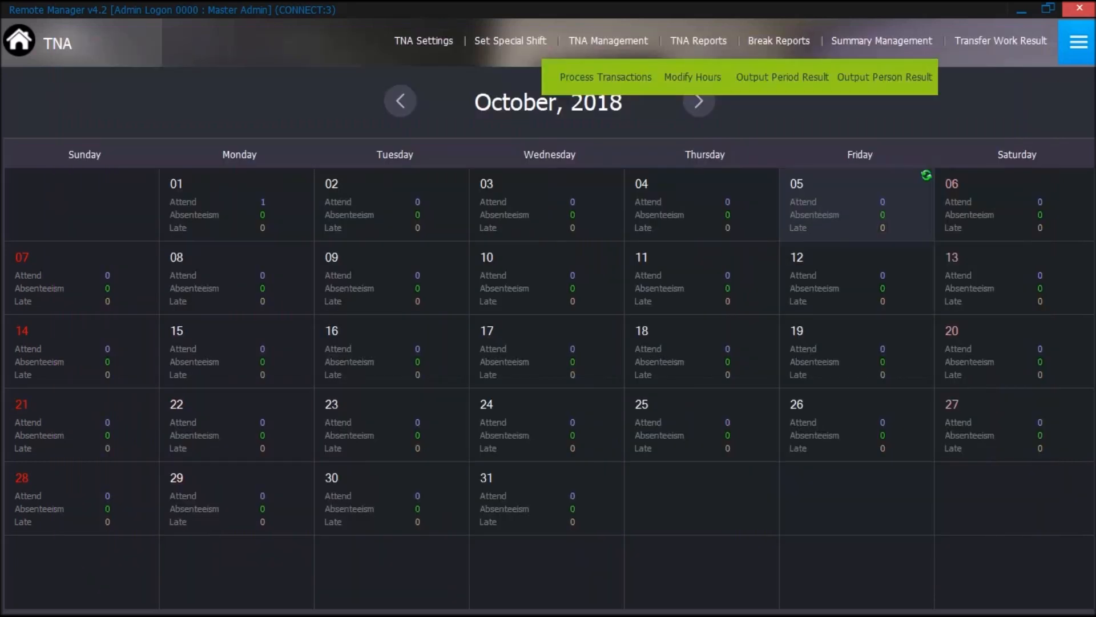
Step: View the late arrival and early departure searches in TNA Reports and the Break Reports window, closing each one
mouse_move(609, 41)
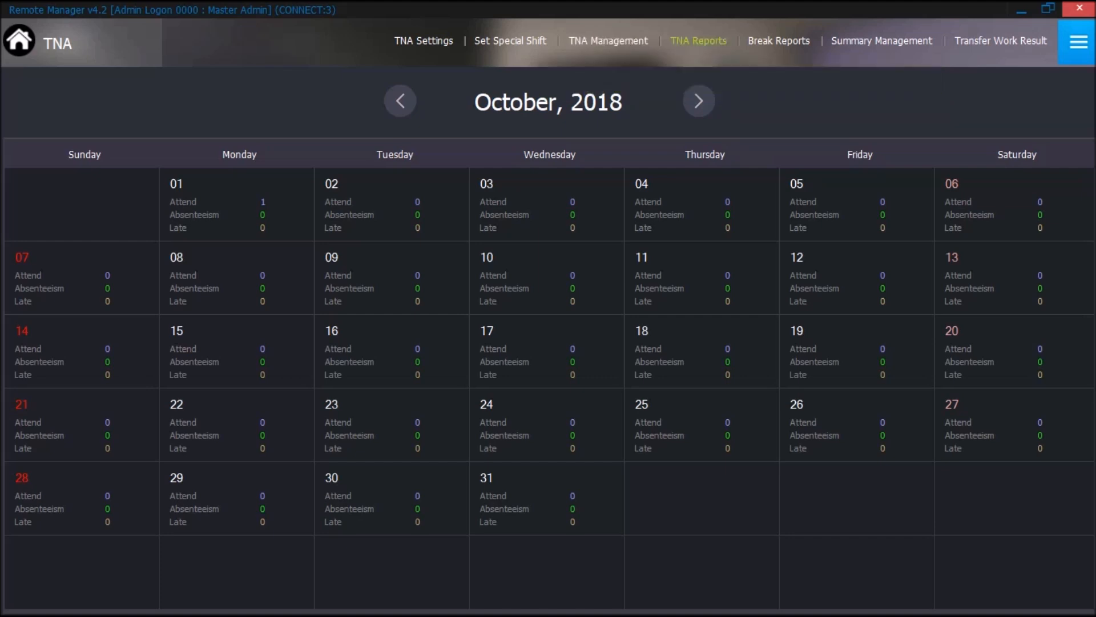
click(699, 41)
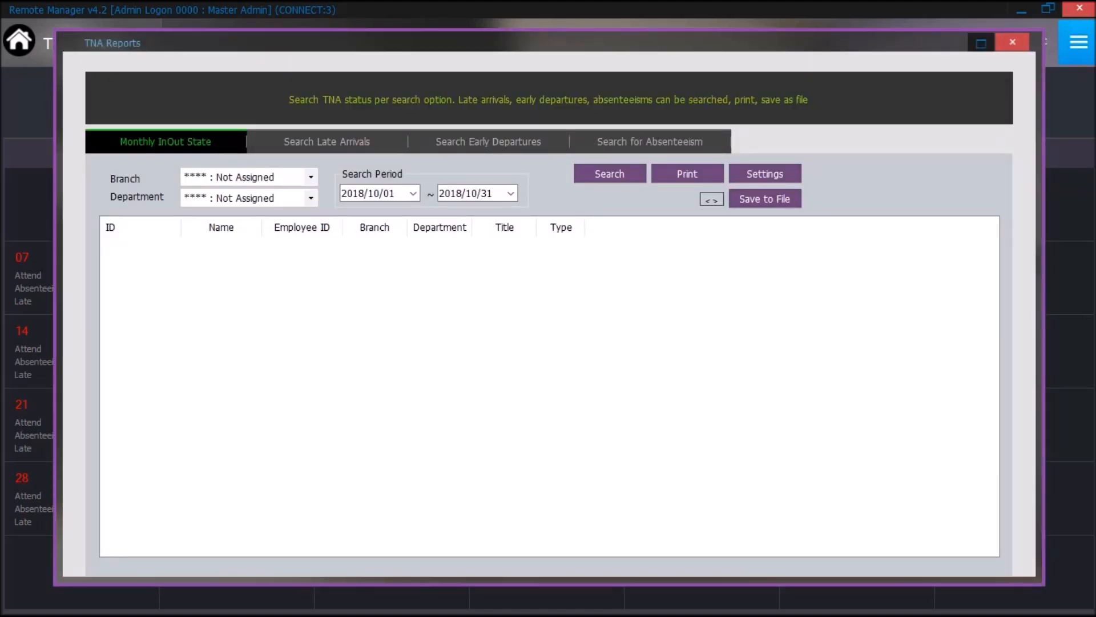
click(326, 142)
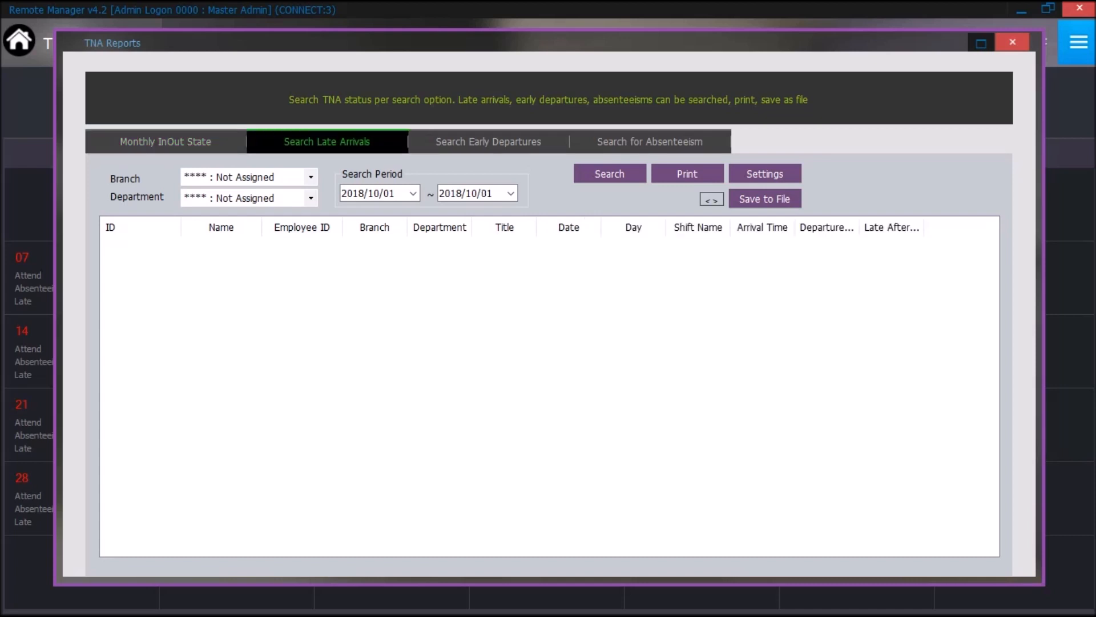
click(488, 142)
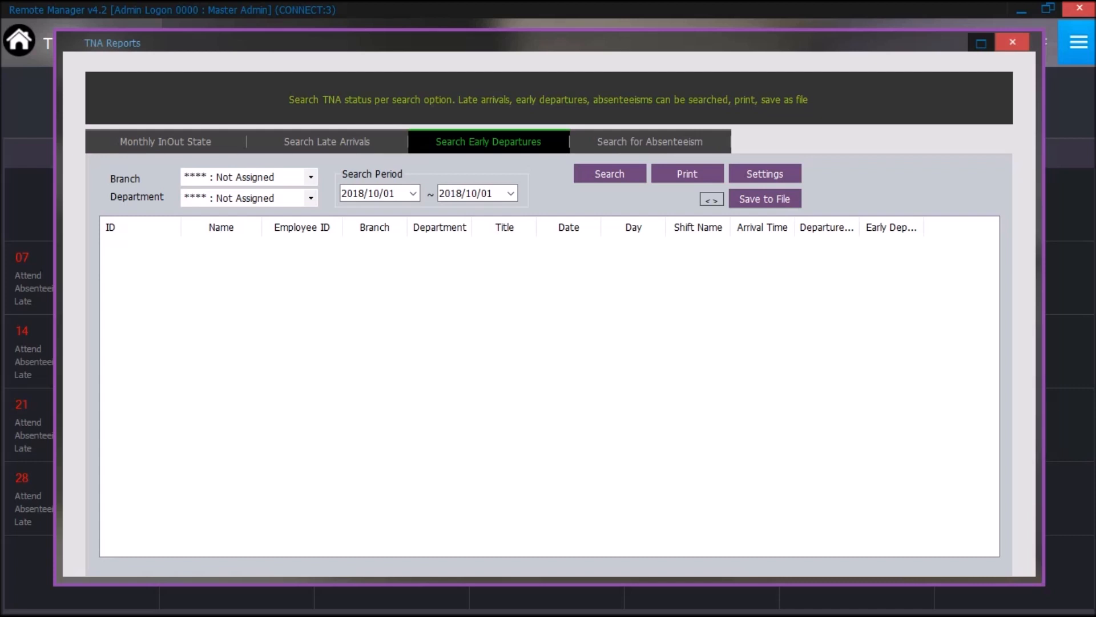
key(Escape)
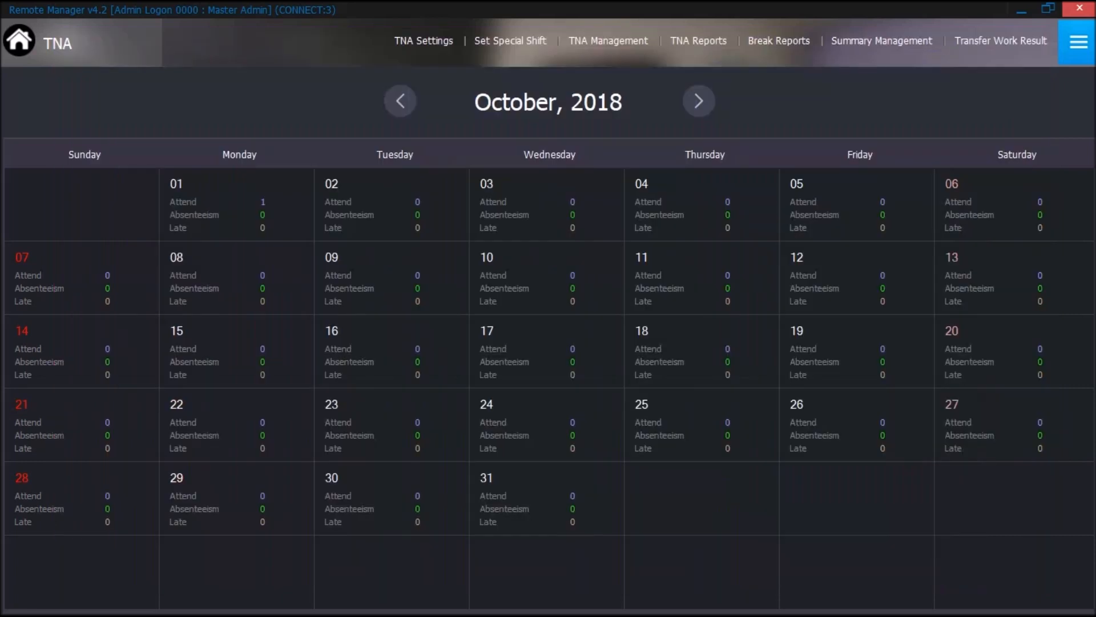
click(779, 41)
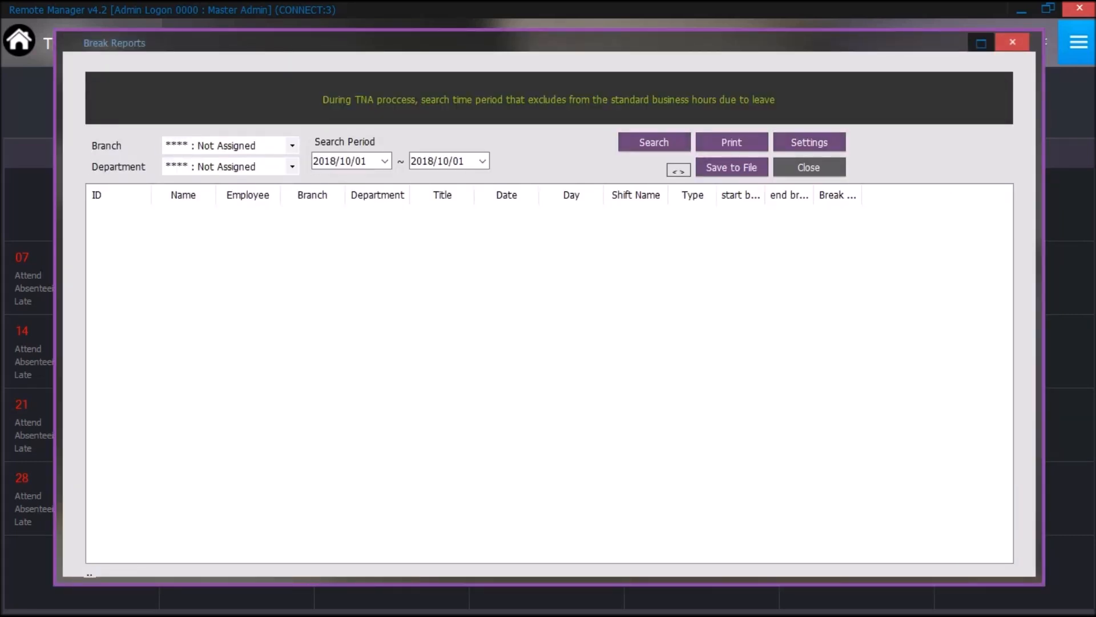
key(Escape)
Step: Process the totals of T&A User 1 for the summary date September 2018 and close the processing window
mouse_move(881, 40)
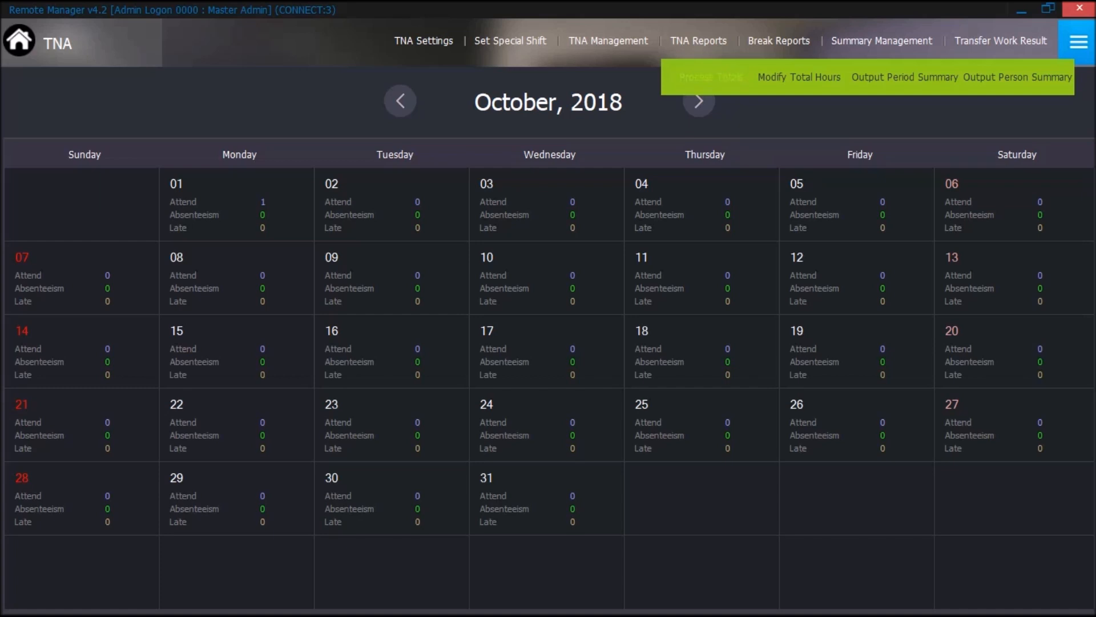
click(711, 76)
click(514, 148)
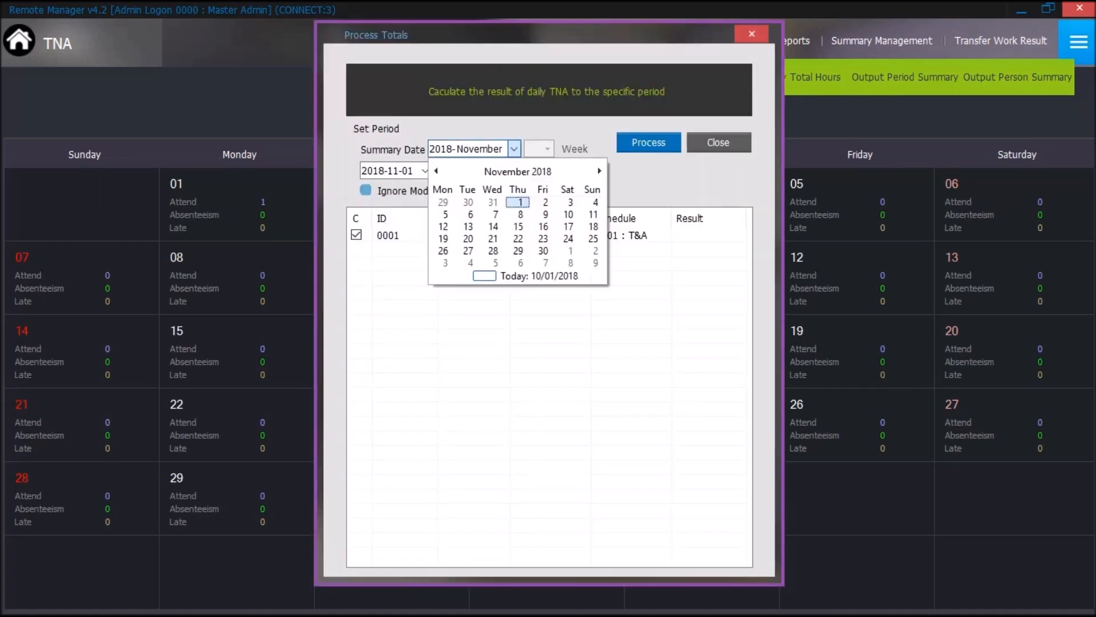
click(436, 171)
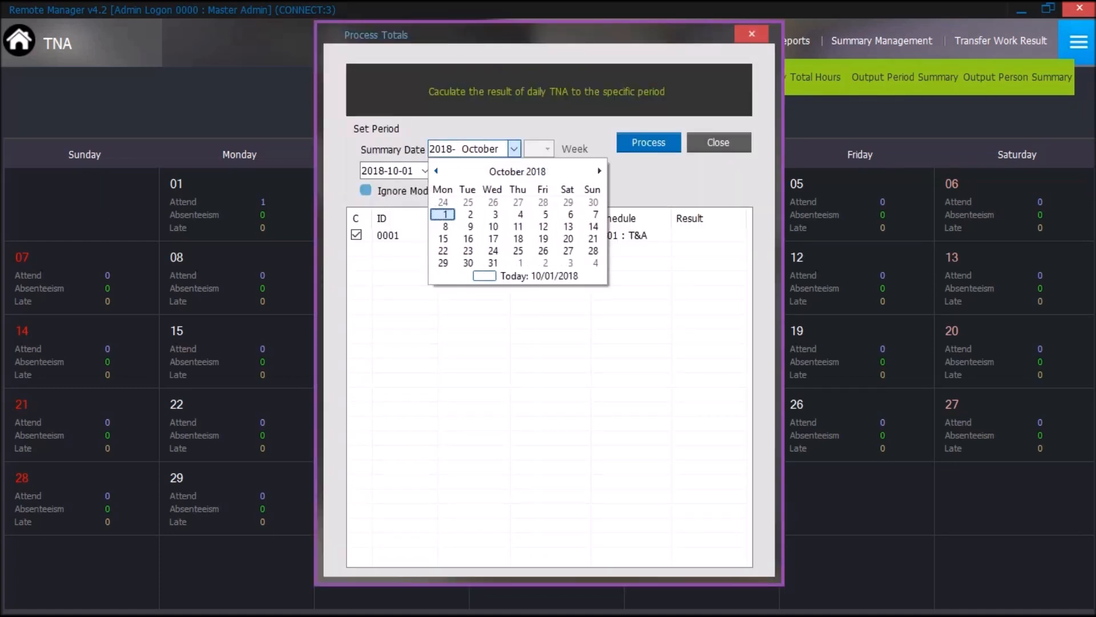
click(437, 170)
click(568, 202)
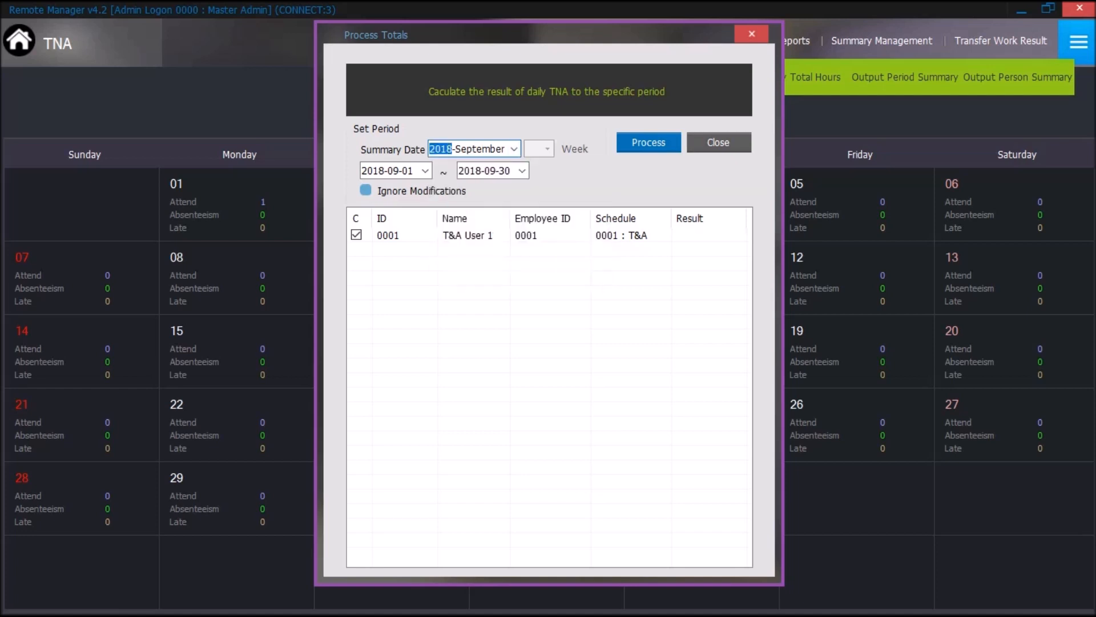
click(649, 143)
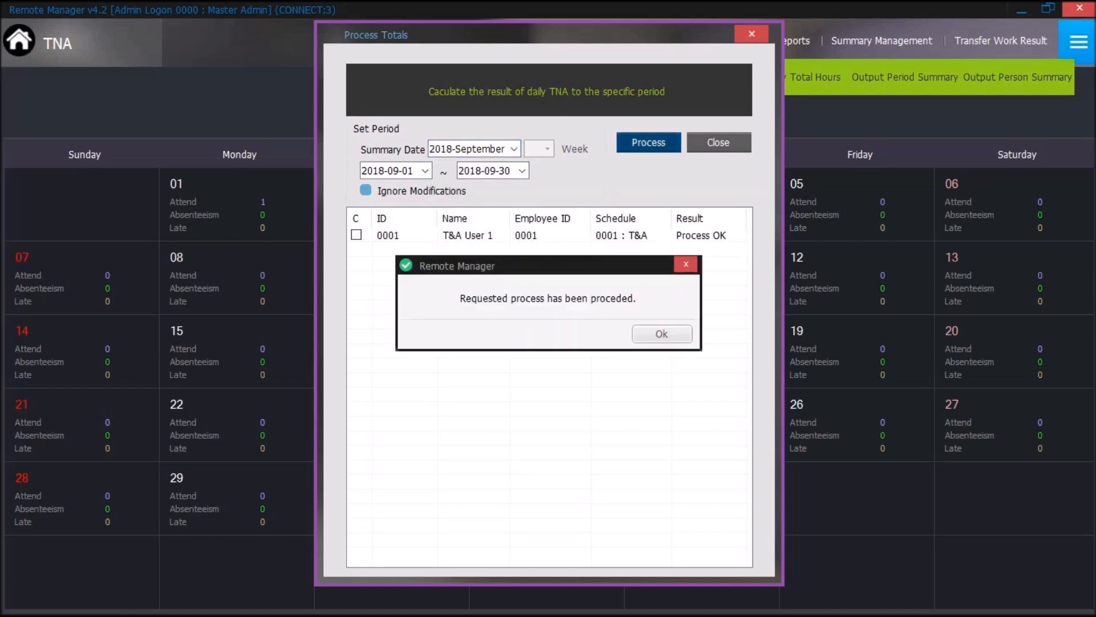
click(662, 334)
click(718, 143)
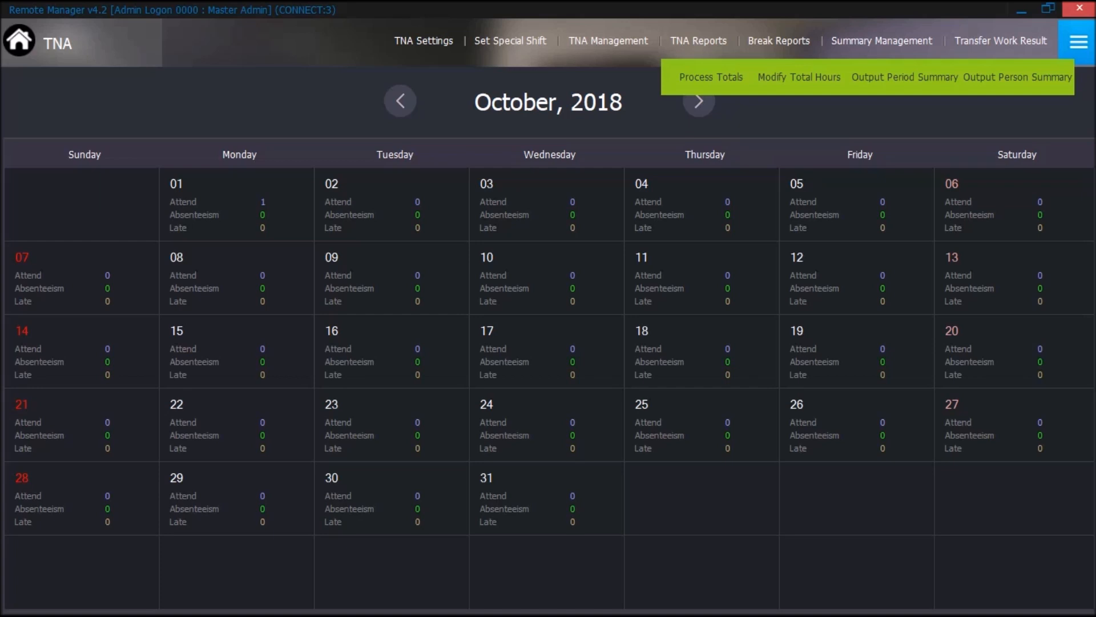
Step: Search the Output Period Summary for September 2018 and widen the Normal Time column to read its contents
click(905, 76)
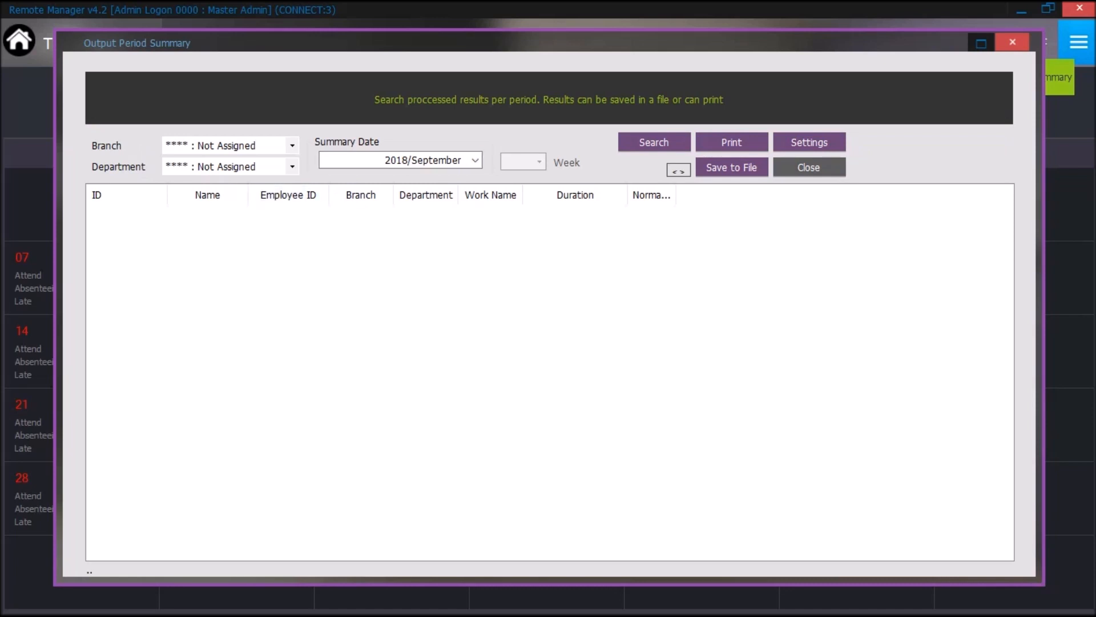
click(654, 142)
drag(676, 194, 762, 195)
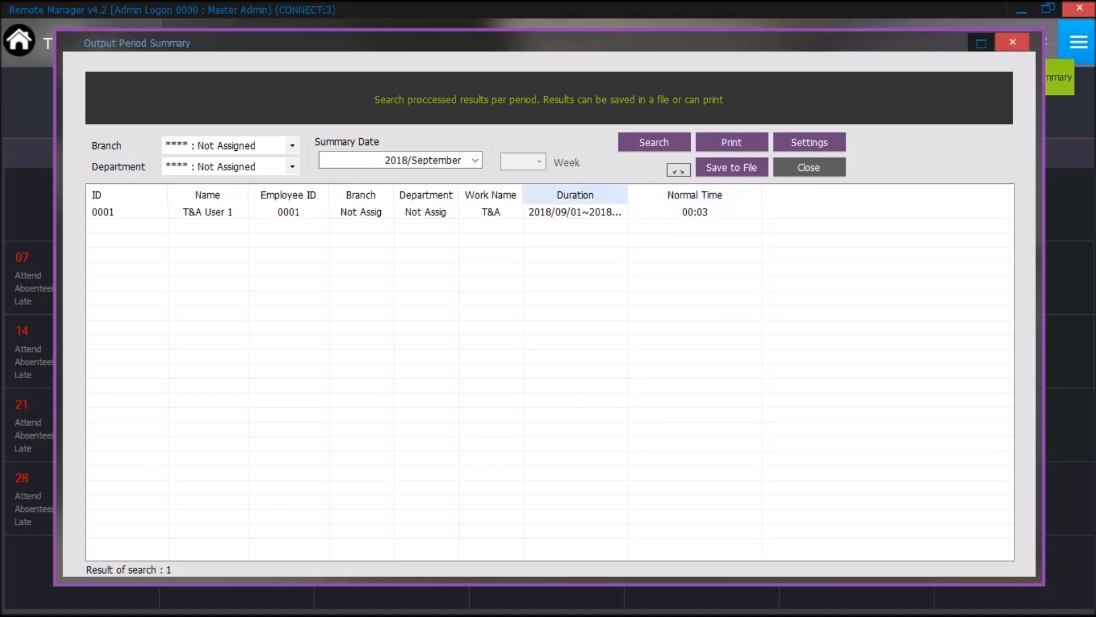
Step: Widen the Duration column of the period summary to read the full date range, and close the summary window
drag(628, 194, 680, 195)
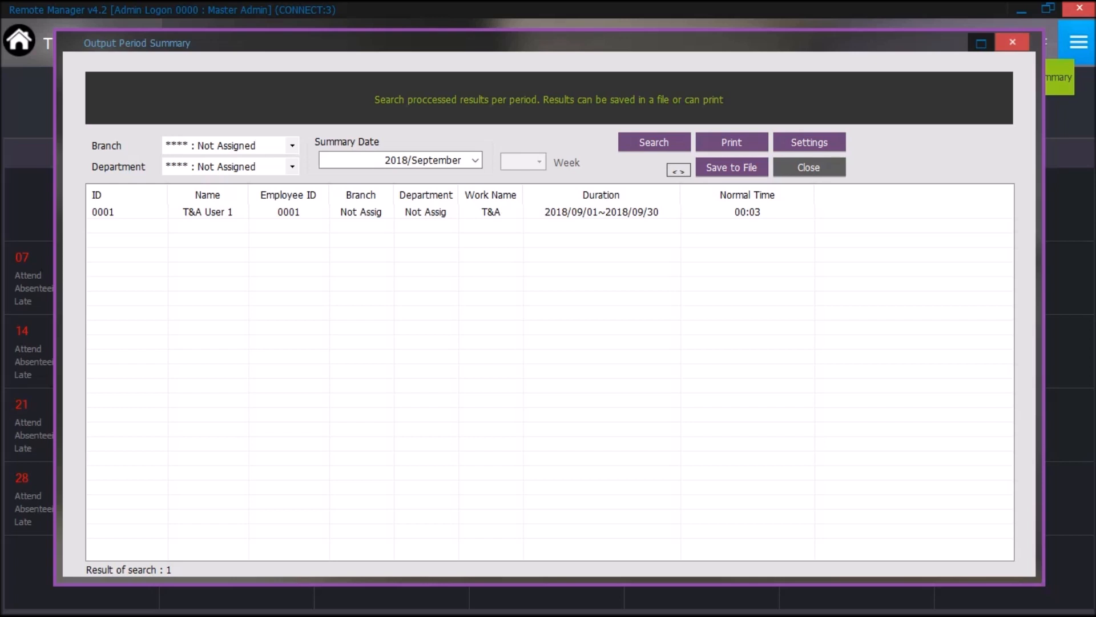
click(808, 166)
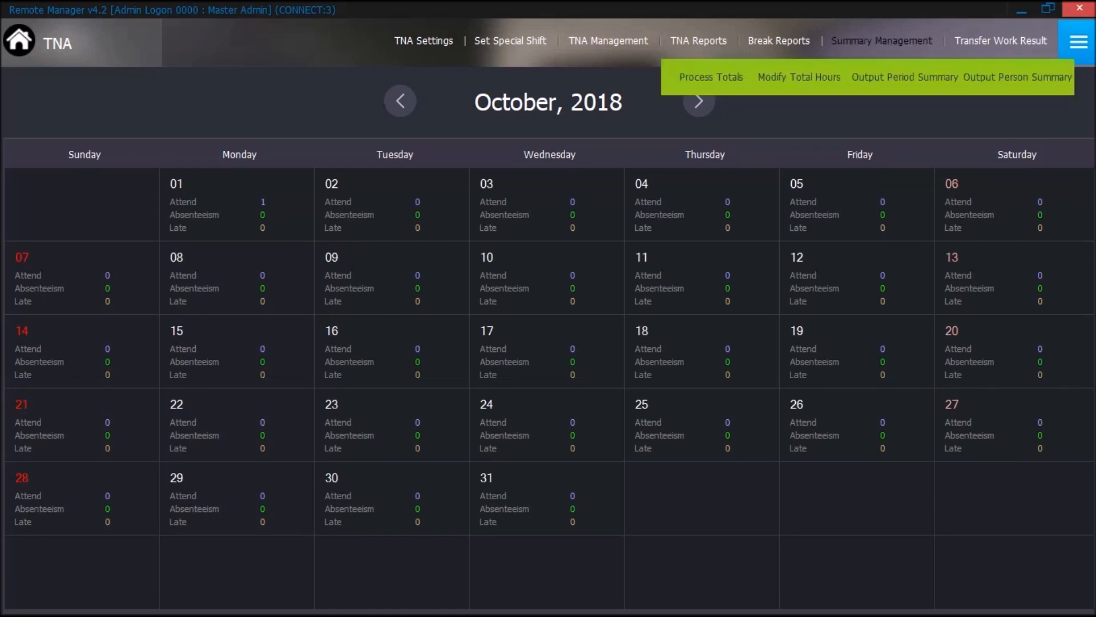
Step: Search and save the September 2018 totals in Modify Total Hours, and close the window
click(799, 77)
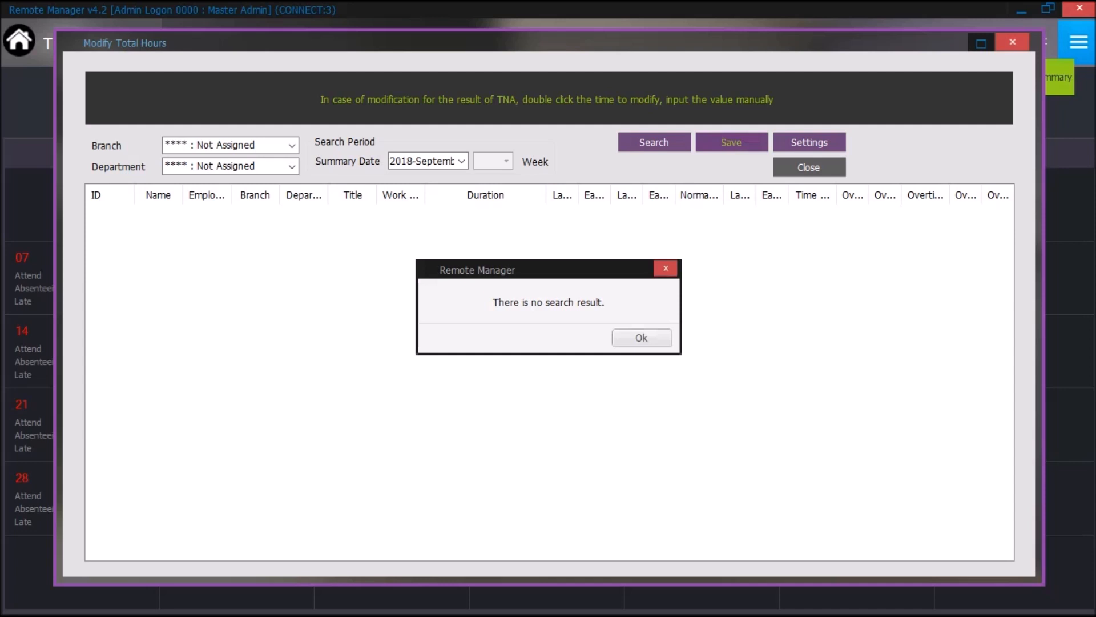
key(Return)
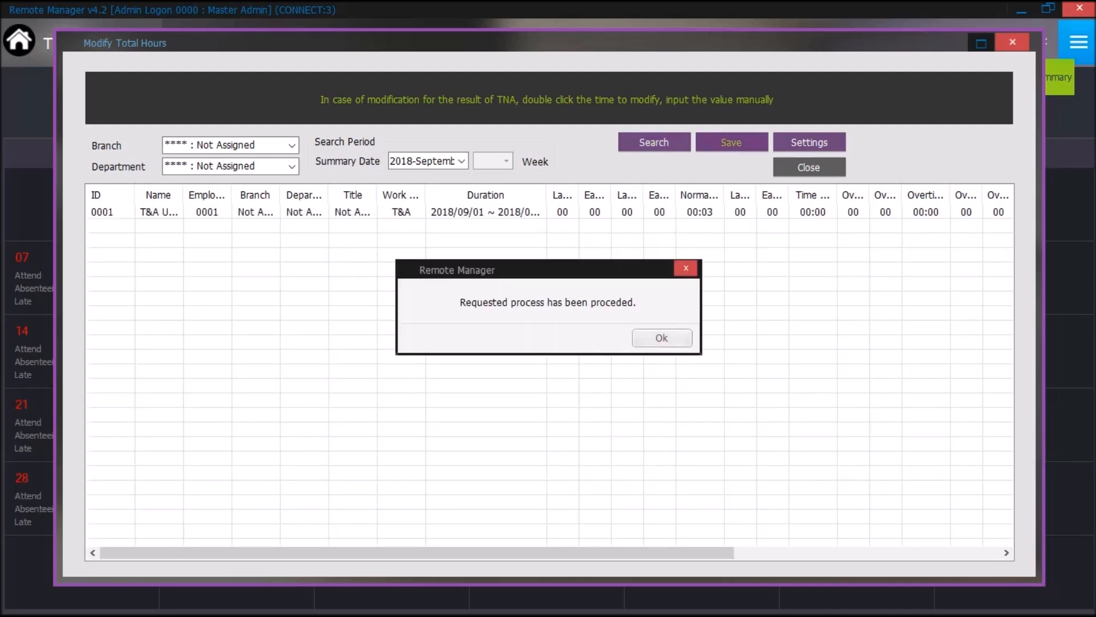
key(Return)
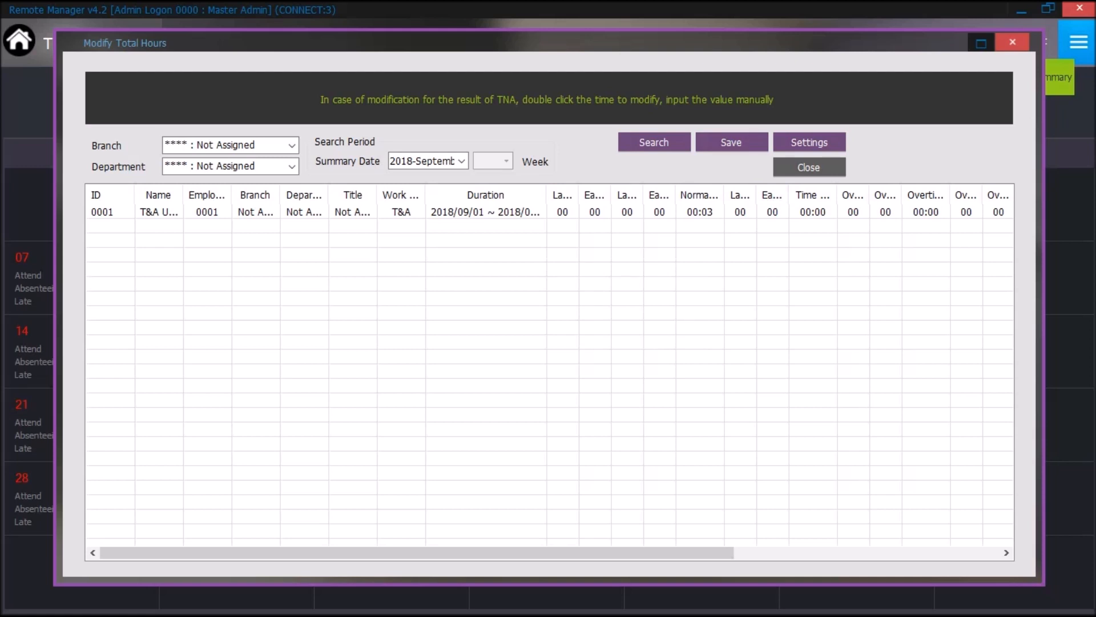
click(809, 166)
Step: Search the Output Person Result of T&A User 1 for the period 2018/10/01 to 2018/10/01, and close the window
mouse_move(609, 40)
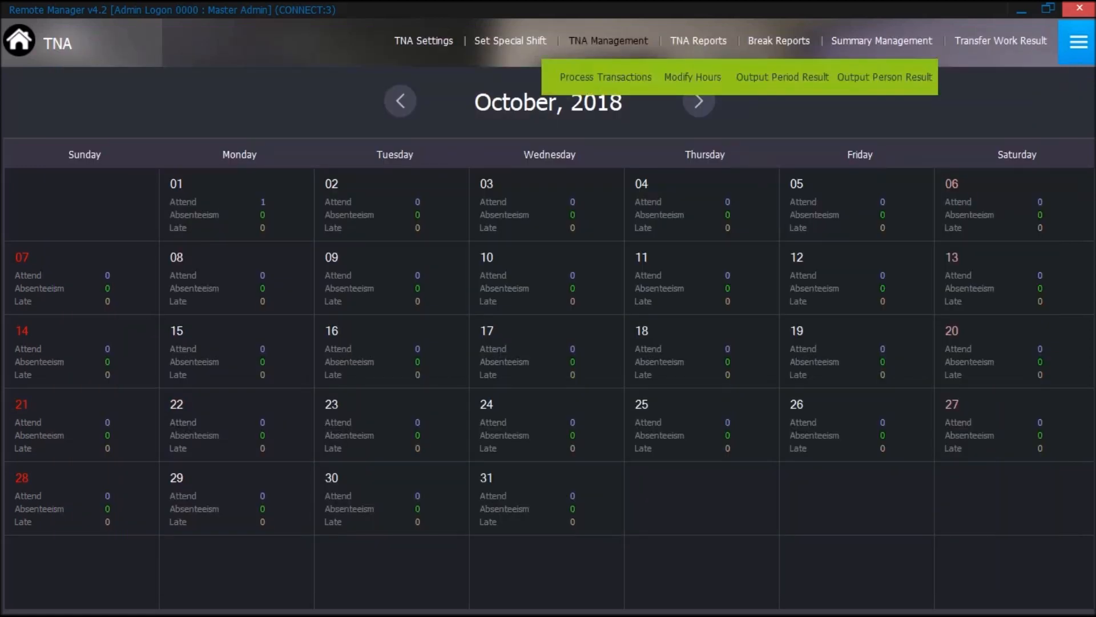
click(884, 76)
key(Return)
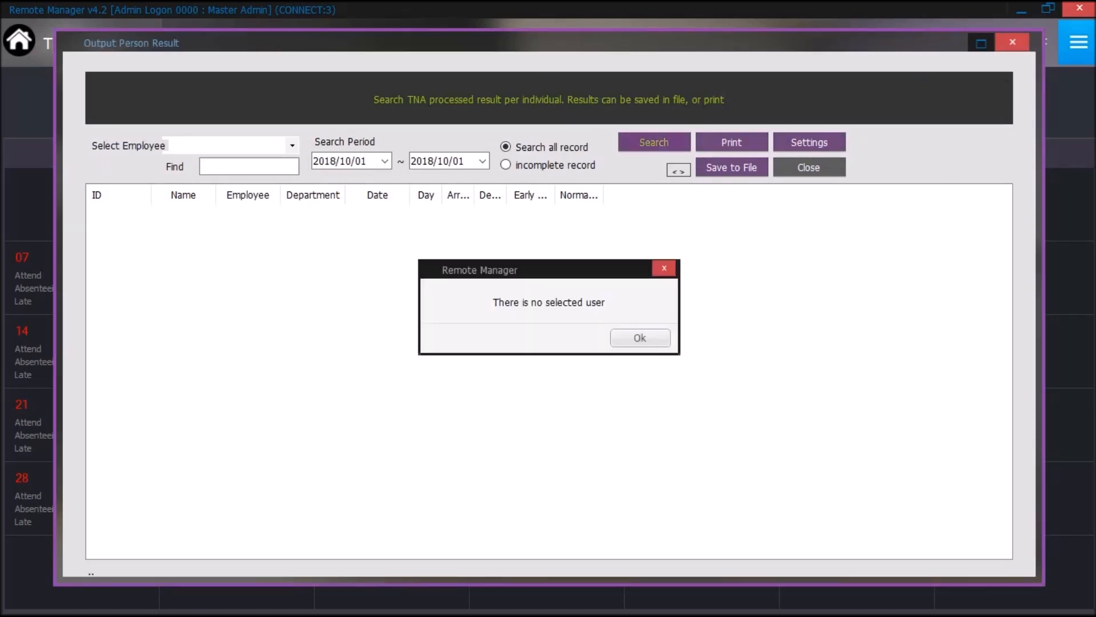
click(640, 338)
click(292, 146)
click(232, 162)
click(459, 161)
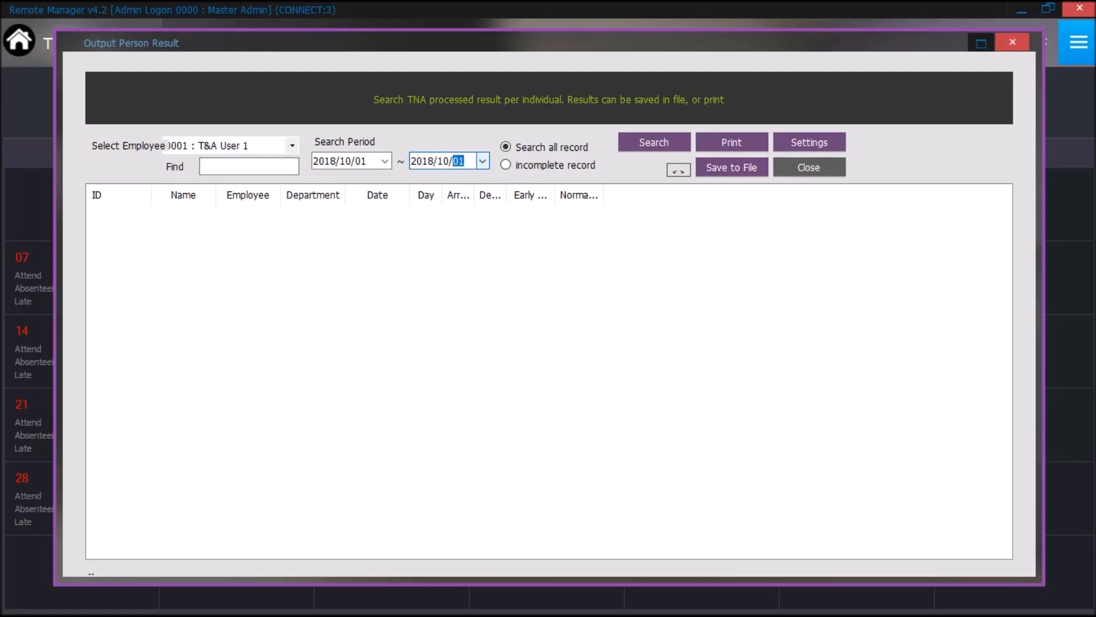
click(483, 161)
click(425, 227)
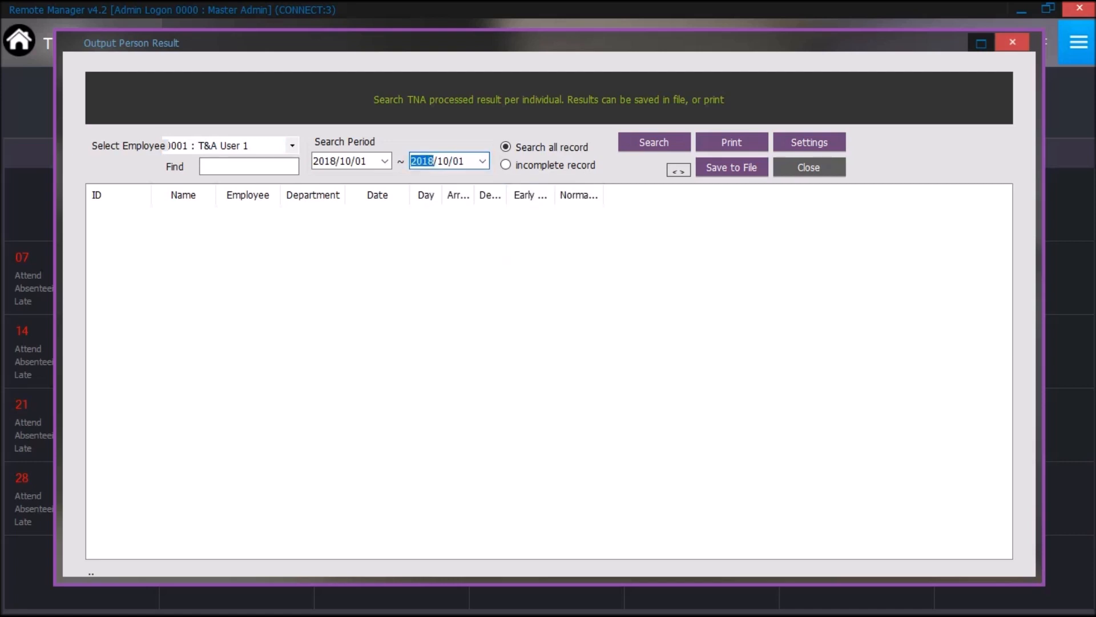
click(654, 142)
click(614, 338)
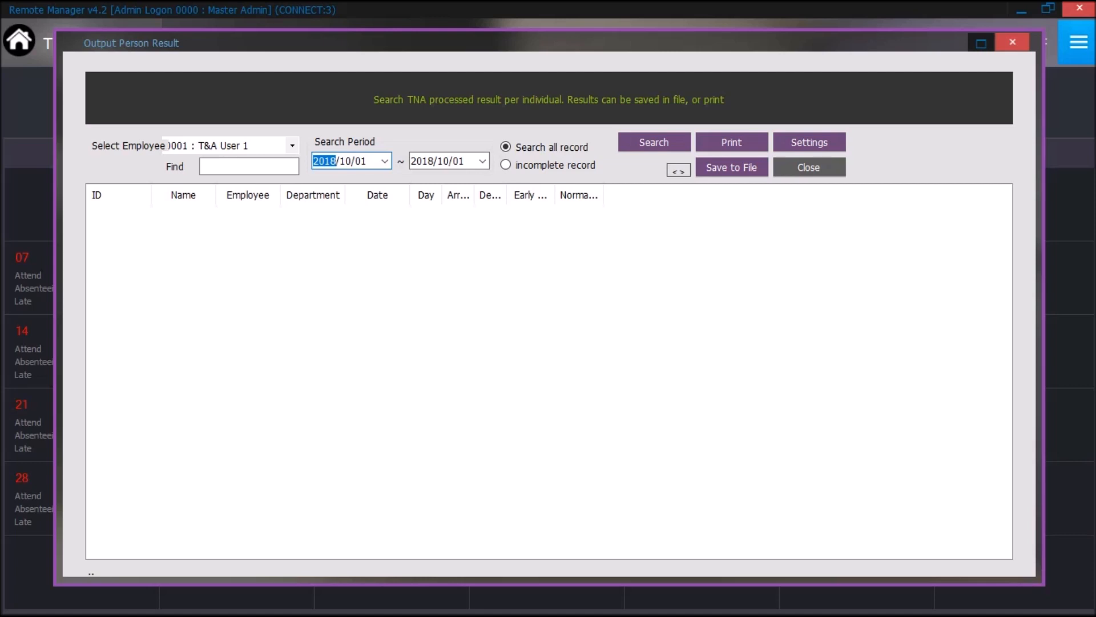
click(810, 168)
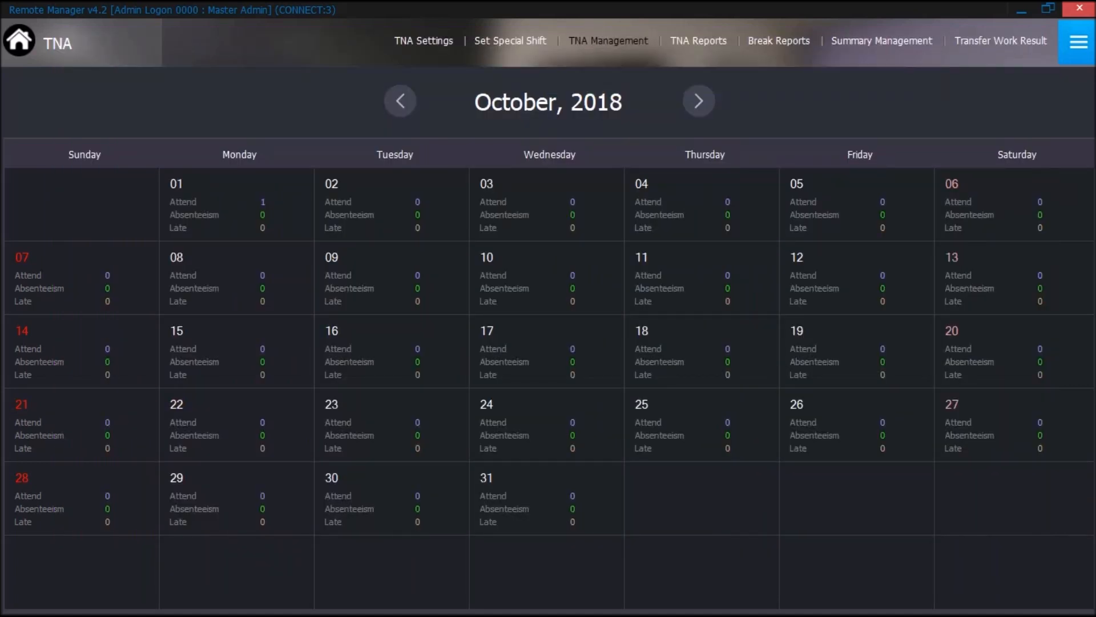
Step: Process the transactions of T&A User 1 for the period 2018-10-01 to 2018-10-01 and close the processing window
click(605, 76)
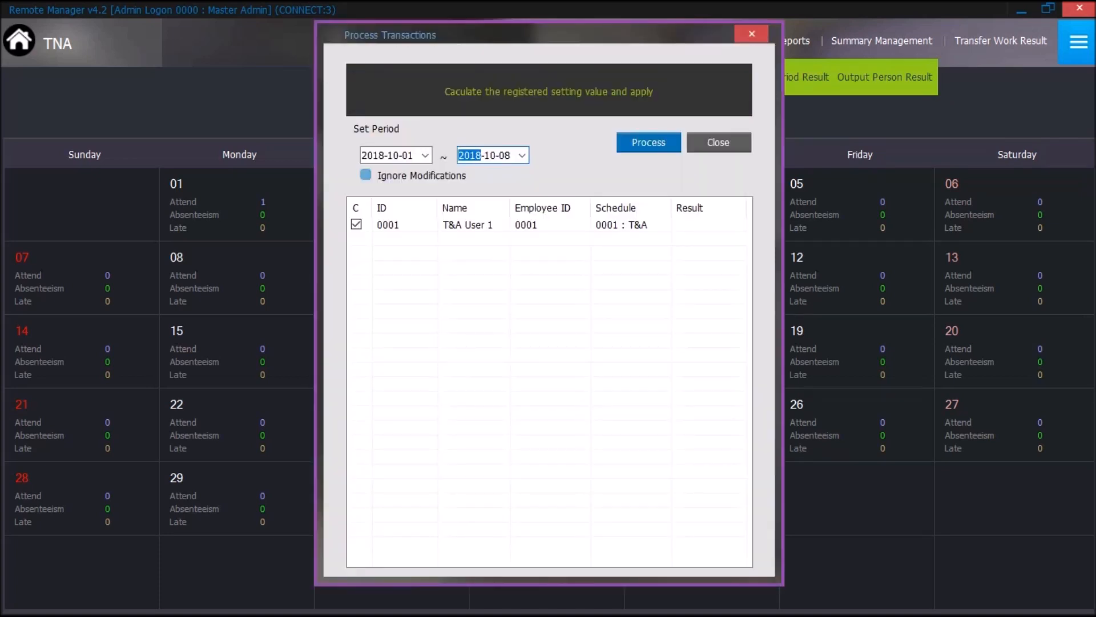
click(522, 155)
click(472, 221)
click(649, 142)
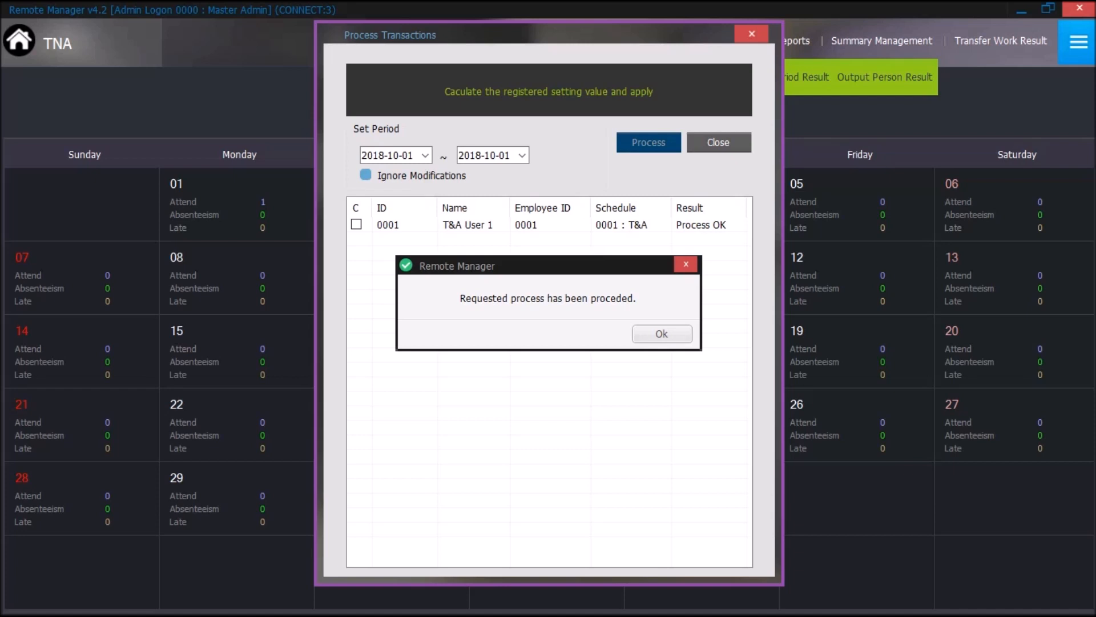
click(661, 334)
click(719, 142)
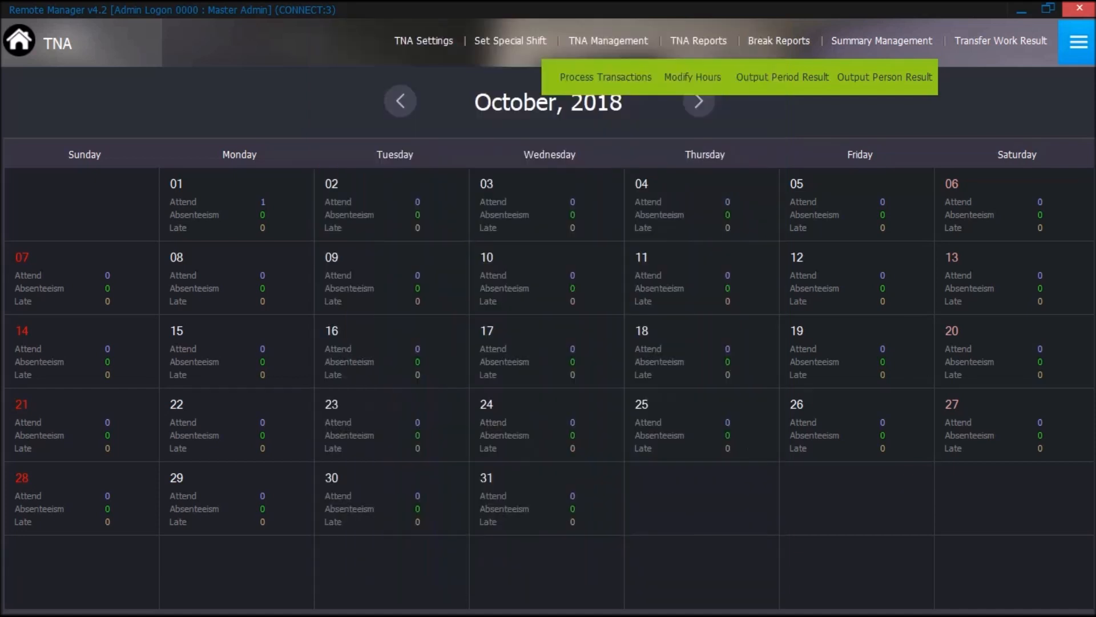
Step: Search the Output Period Result for 2018/10/01 and widen the Normal Time column to review the record
click(783, 77)
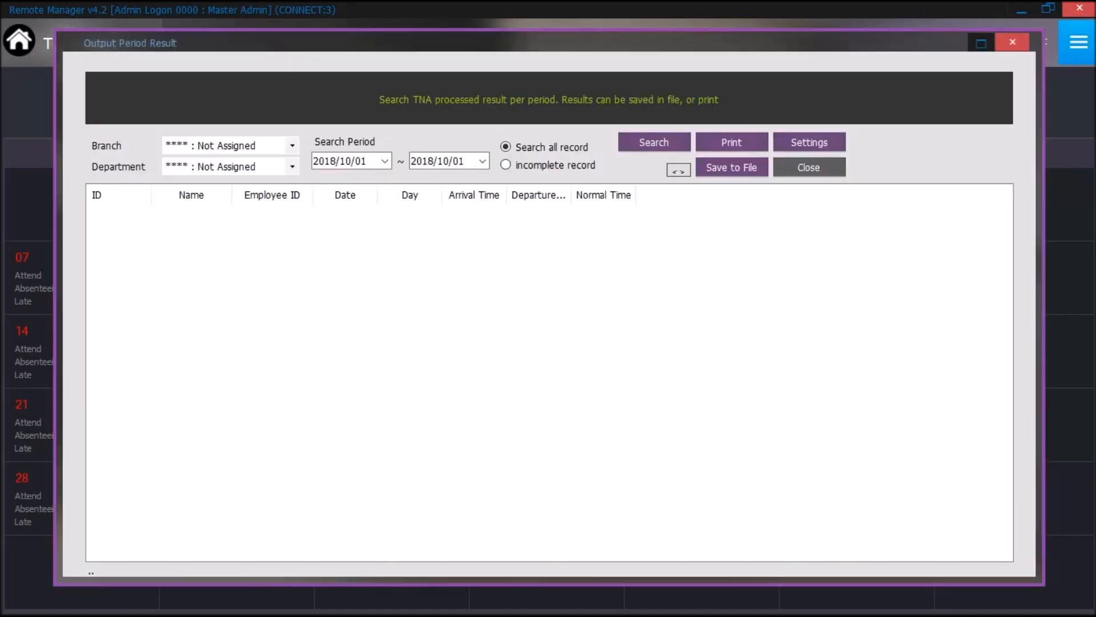
click(653, 143)
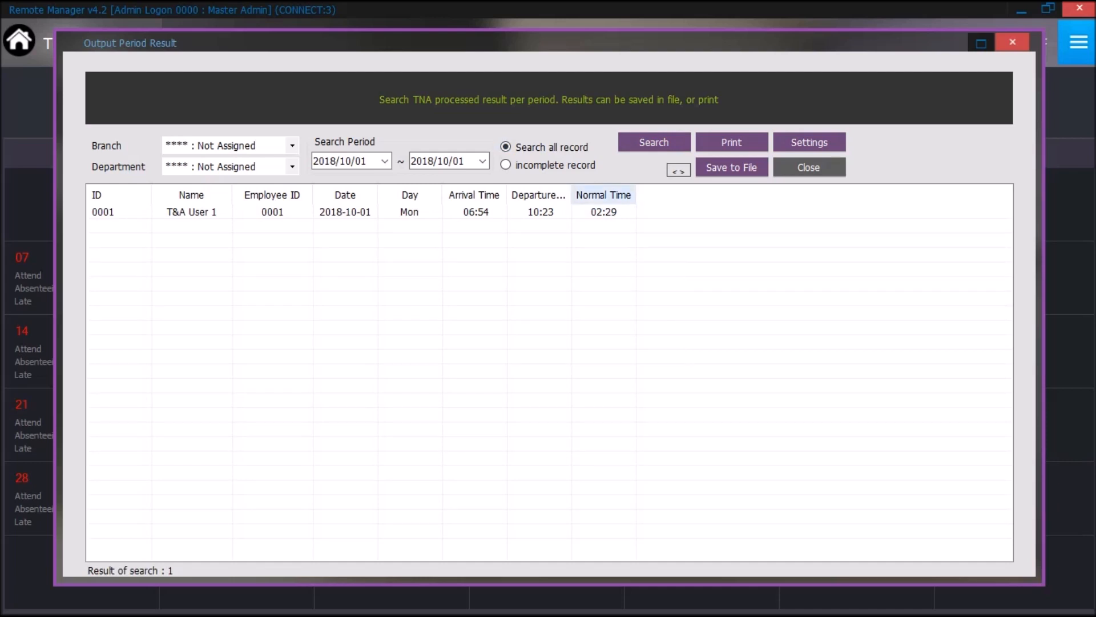
drag(636, 196, 684, 195)
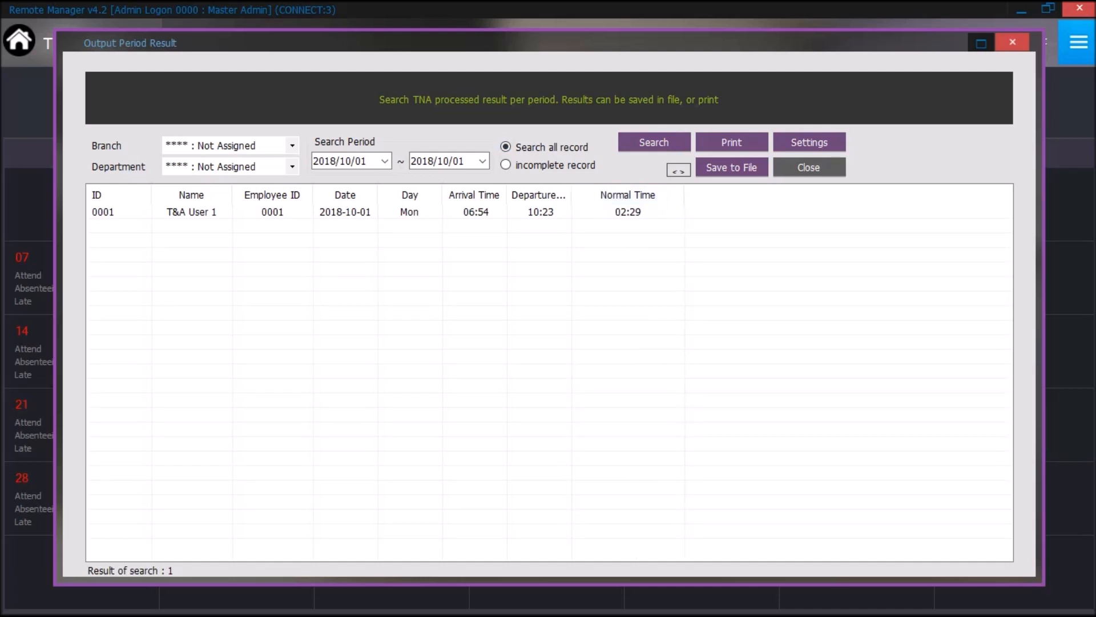
click(731, 167)
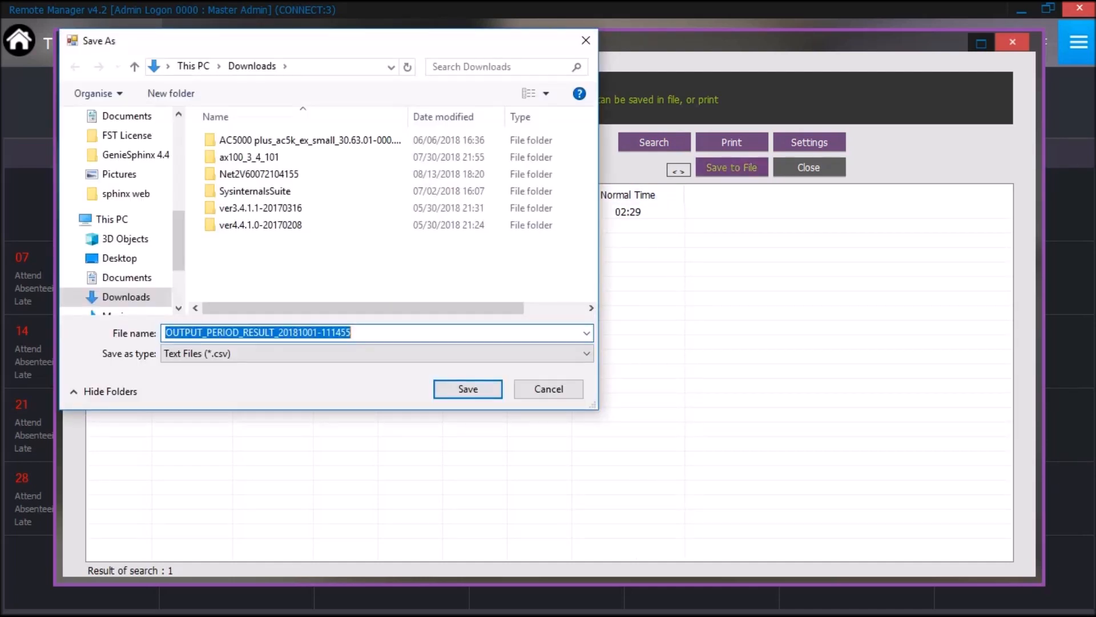
click(377, 353)
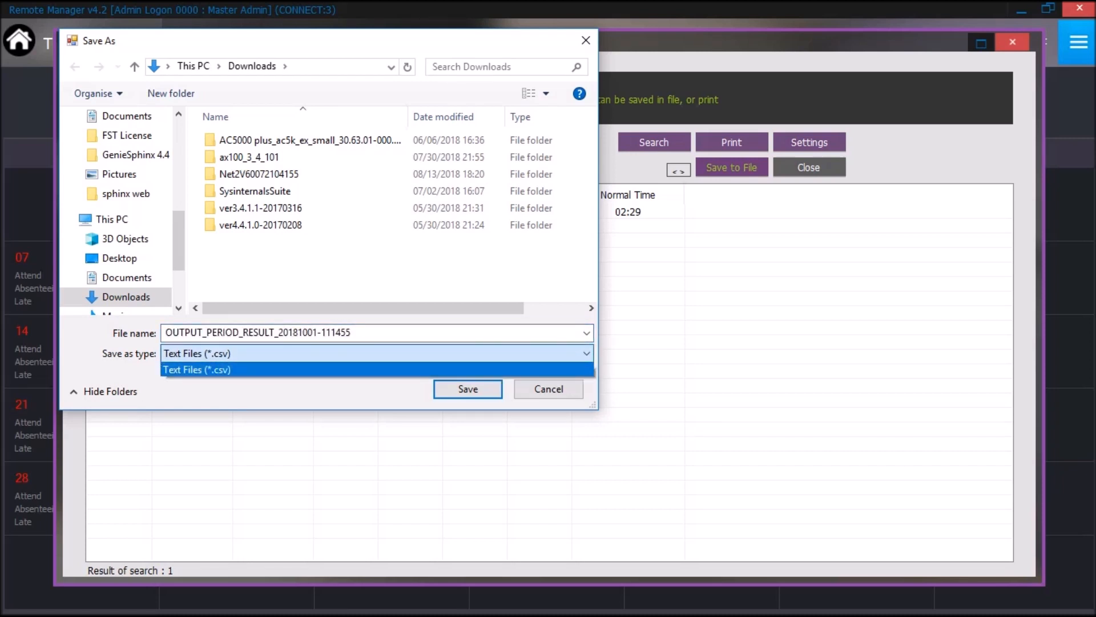
click(548, 369)
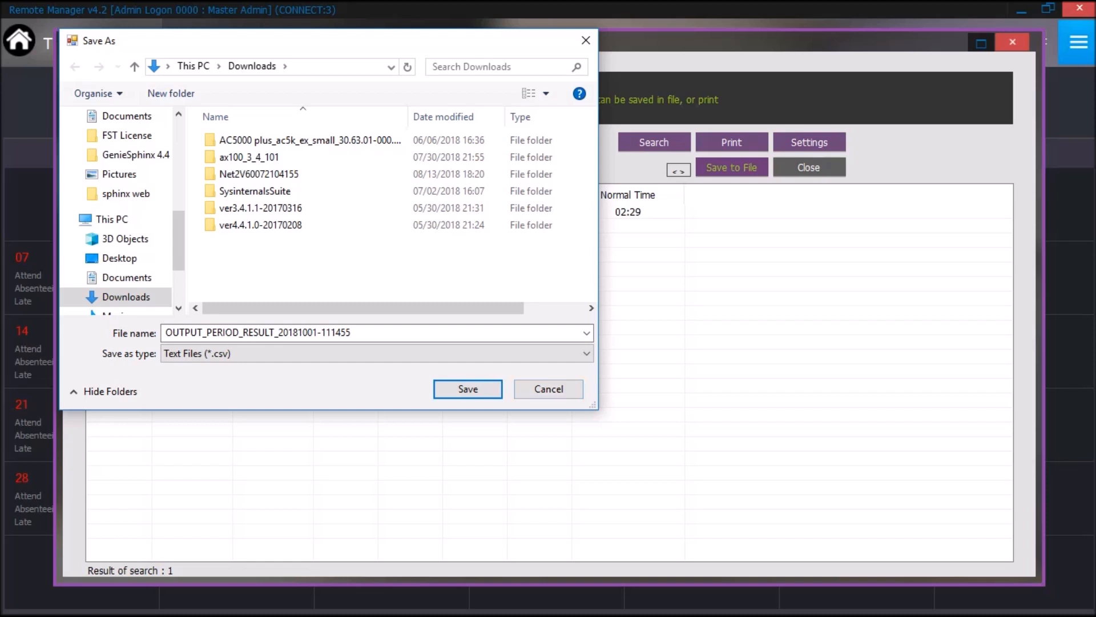
click(469, 389)
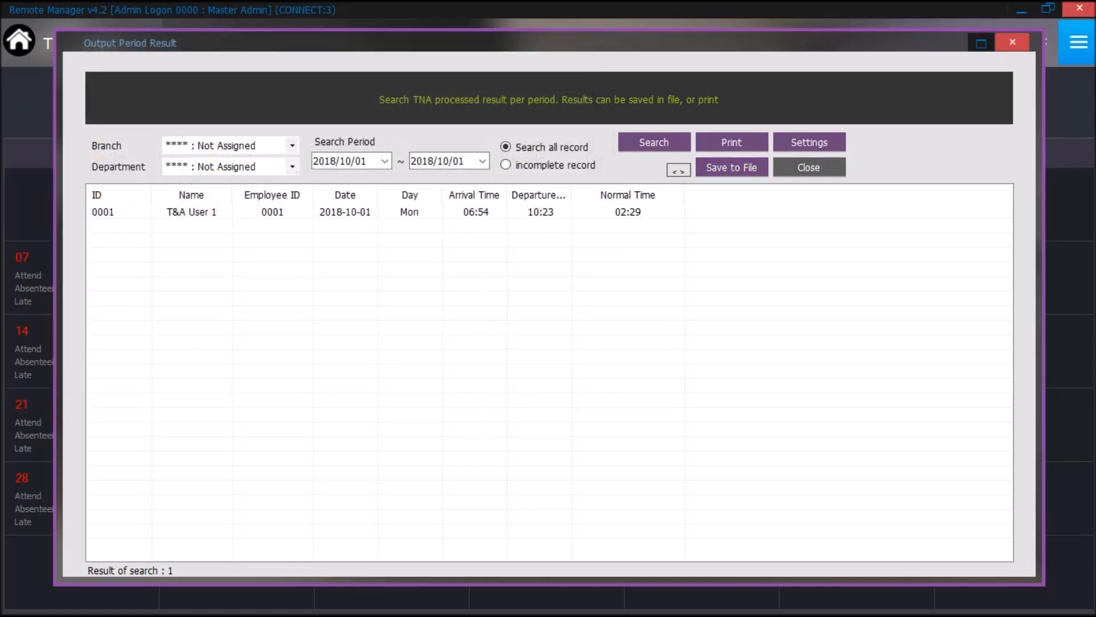
click(809, 168)
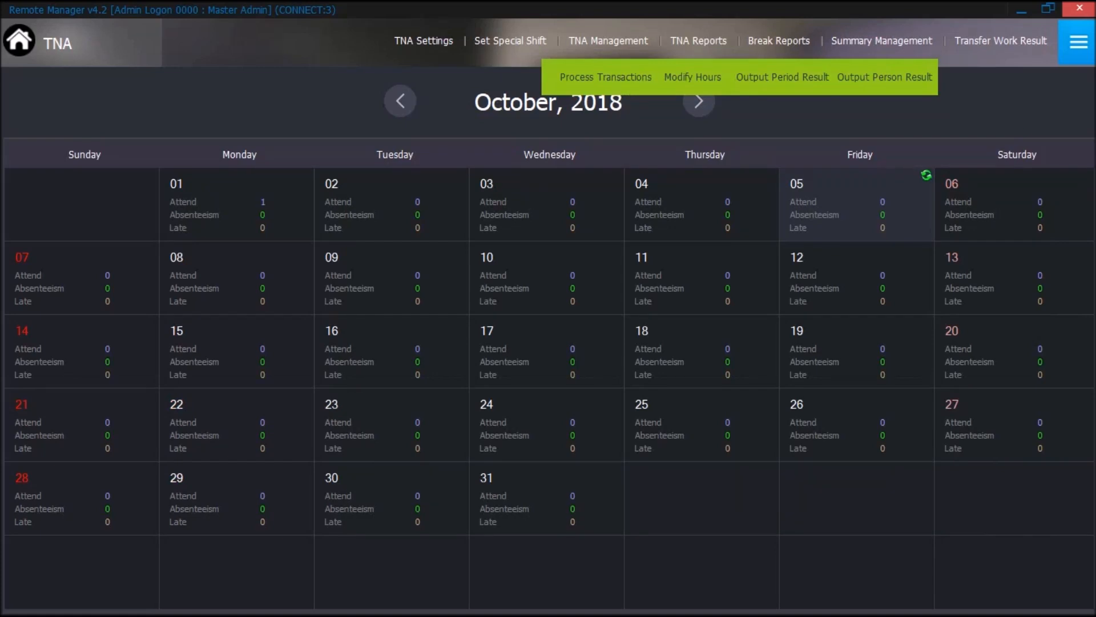